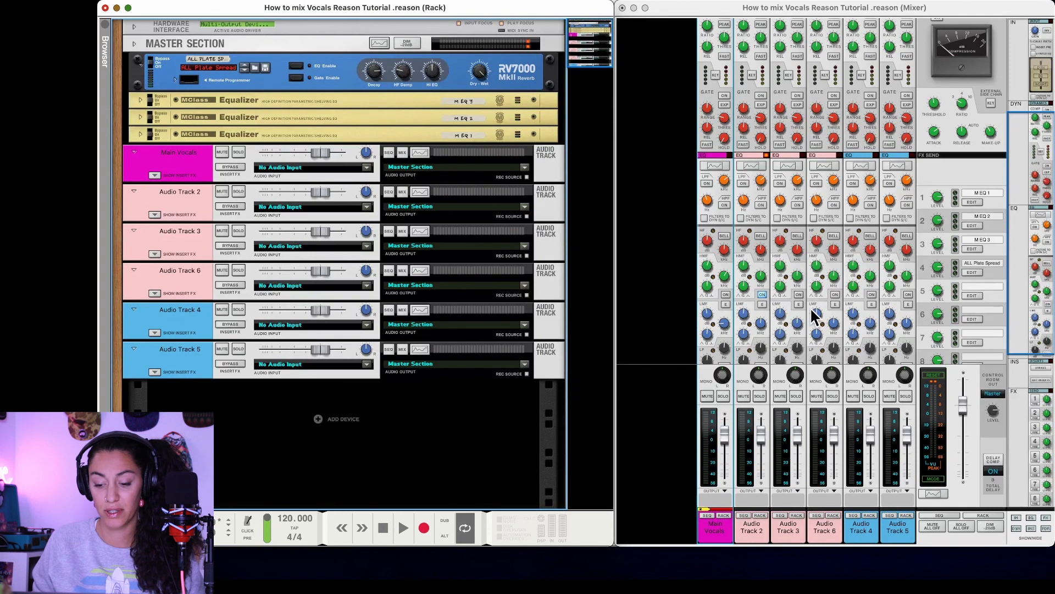
pyautogui.scroll(-5, 815, 316)
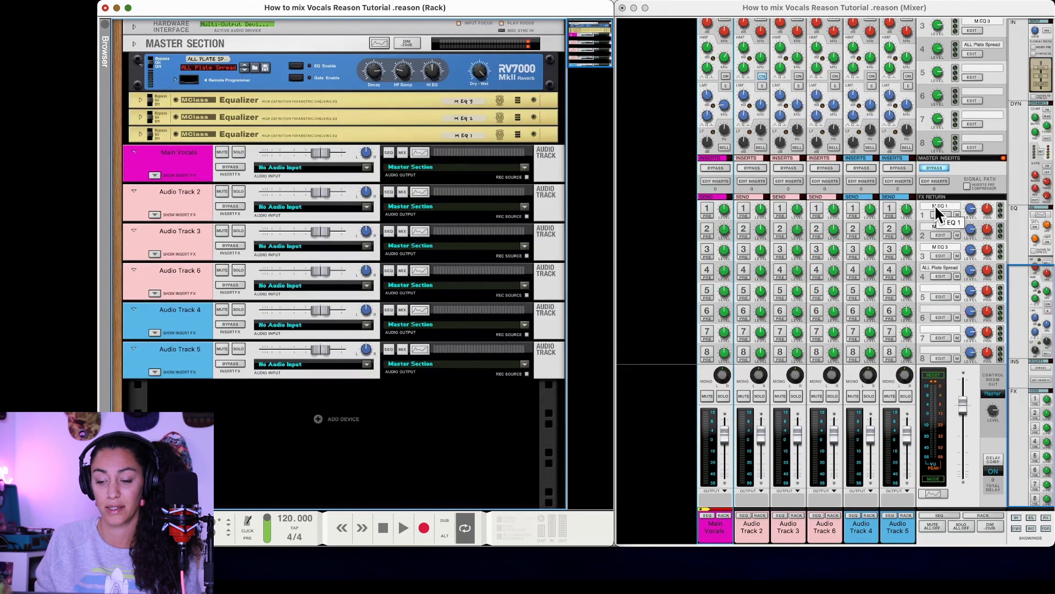
pyautogui.click(941, 288)
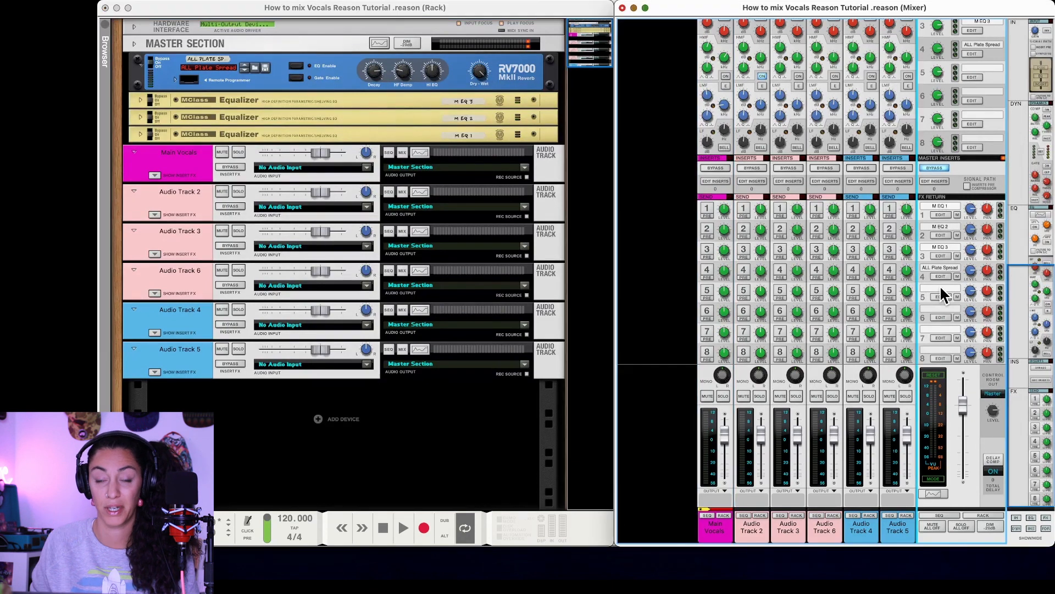
pyautogui.rightClick(940, 292)
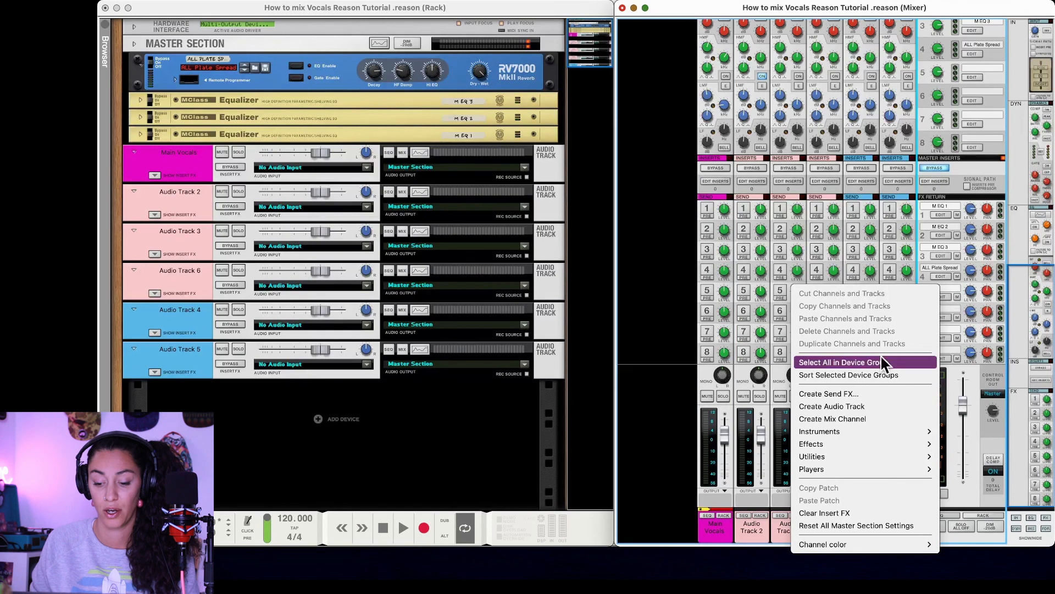
pyautogui.moveTo(861, 443)
pyautogui.moveTo(749, 531)
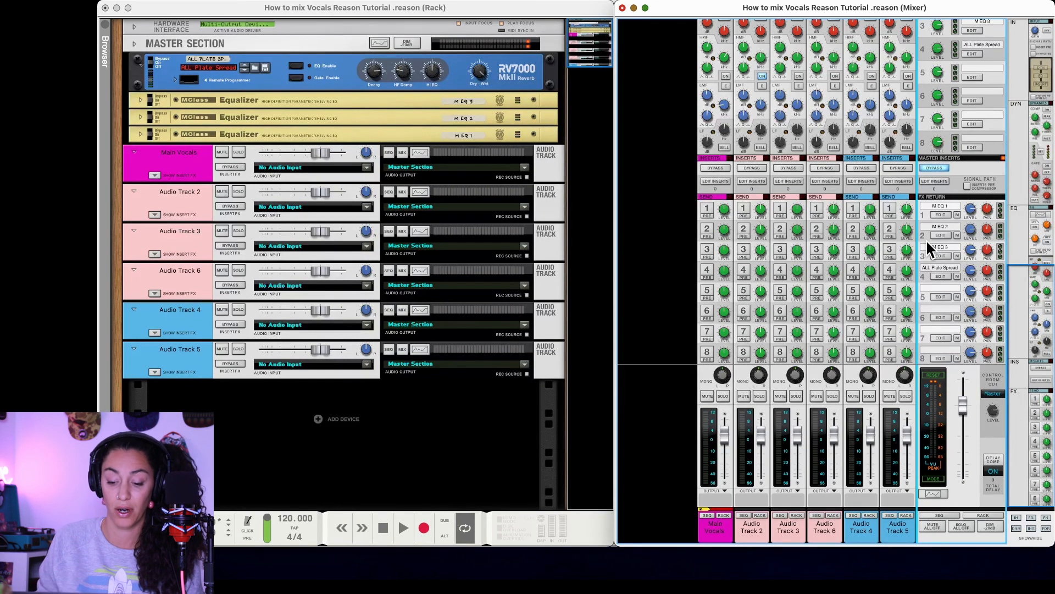
pyautogui.click(706, 209)
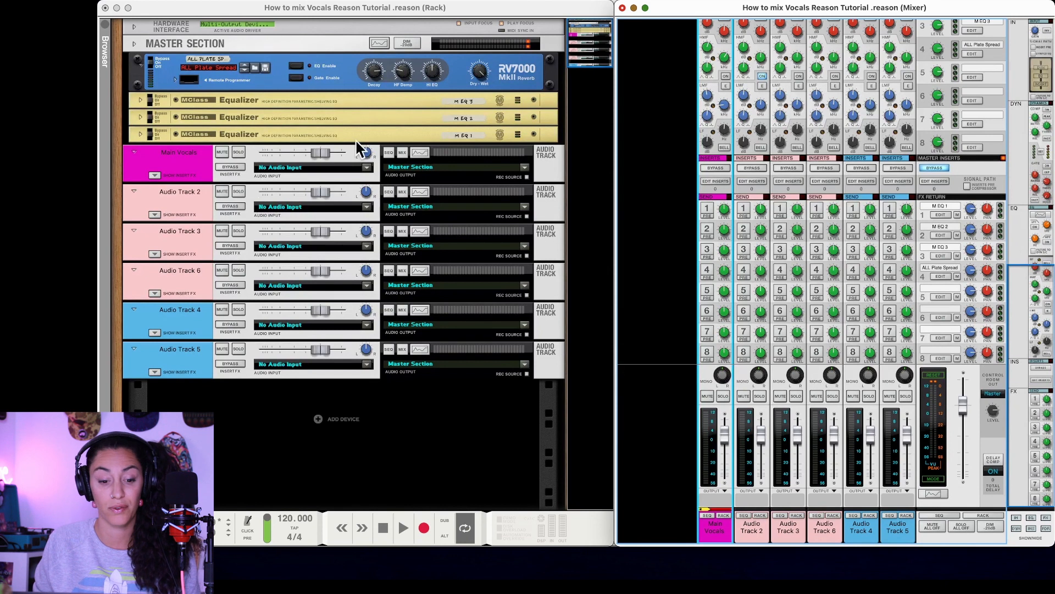
# - Create a mix channel directly below the Main Vocals track and check its inputs on the back of the rack
pyautogui.click(204, 173)
pyautogui.rightClick(203, 171)
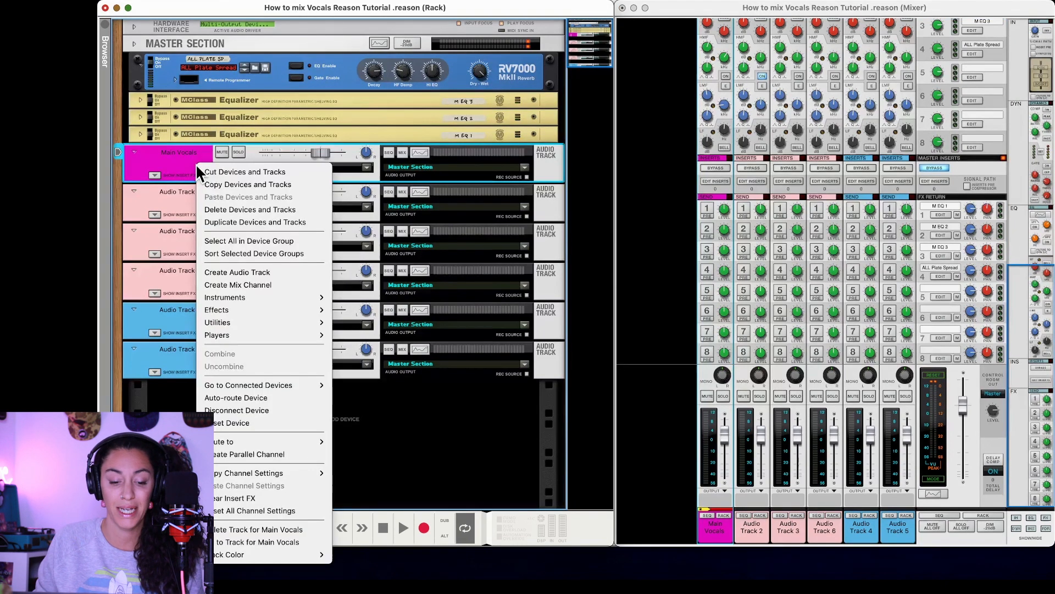
pyautogui.moveTo(259, 322)
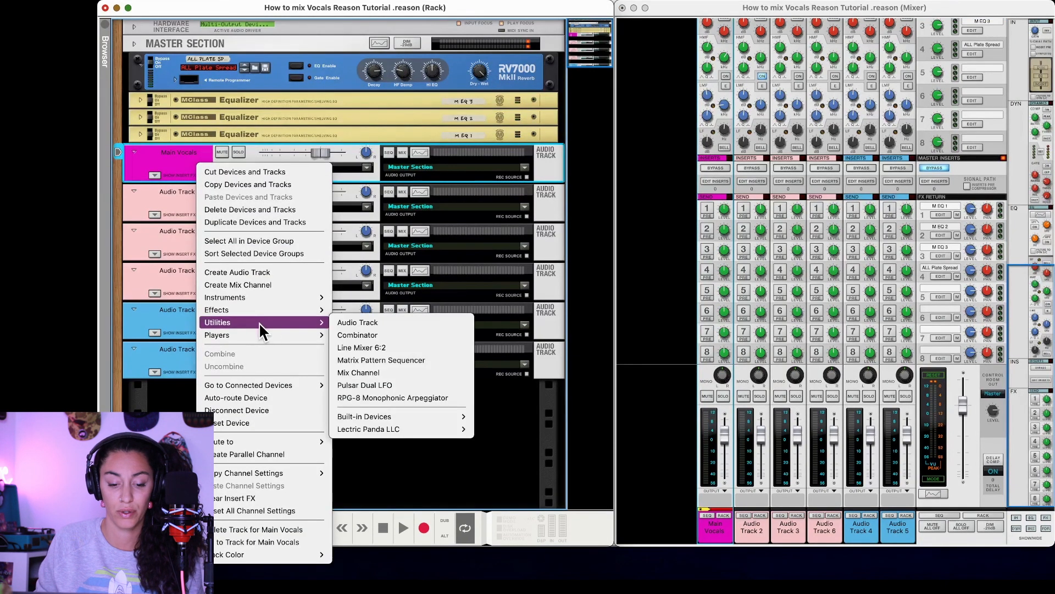
pyautogui.click(364, 373)
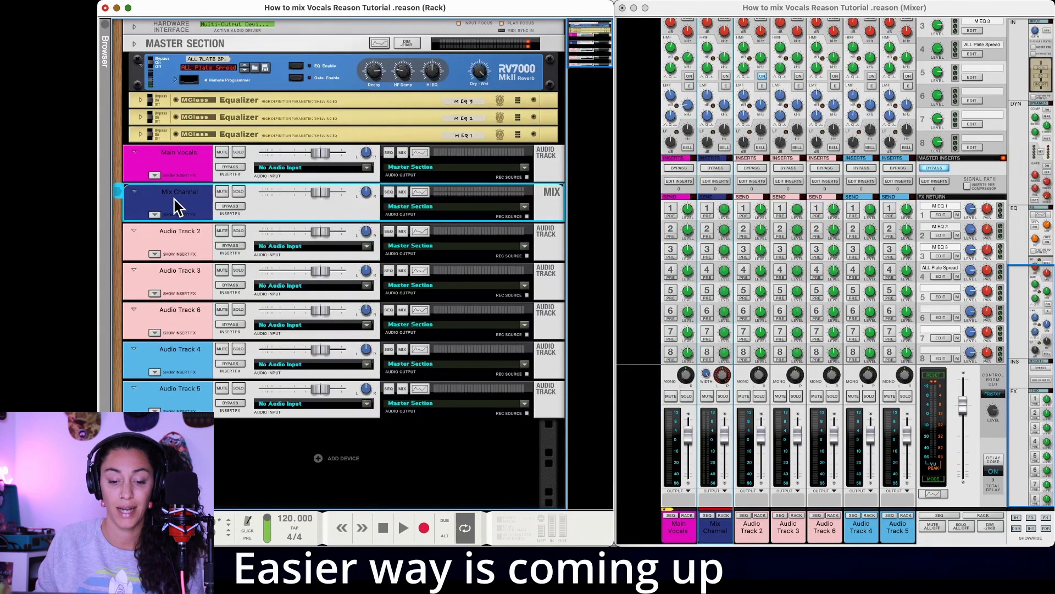
pyautogui.press('Tab')
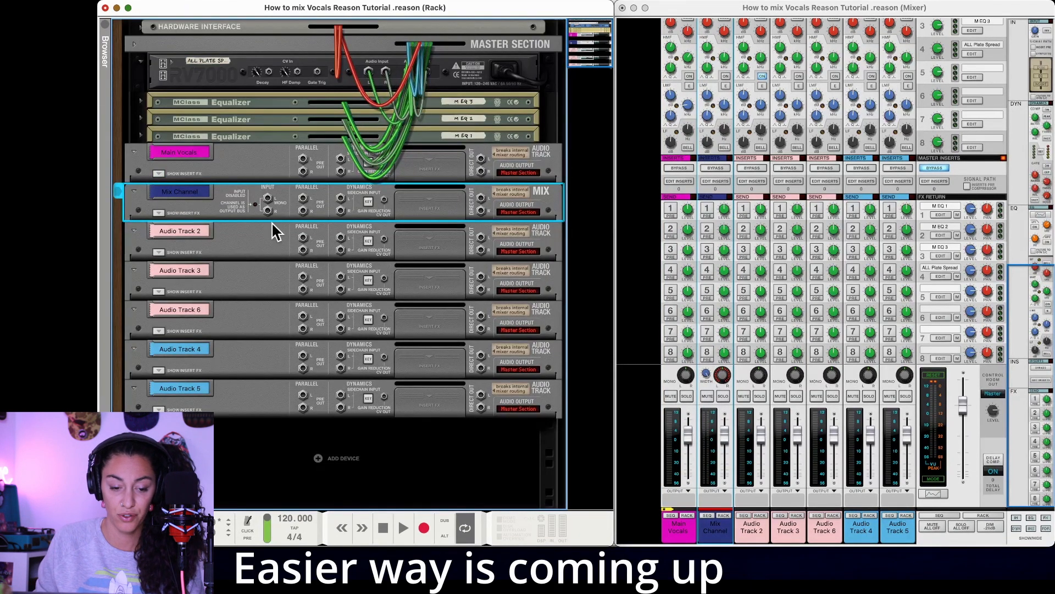
pyautogui.press('Tab')
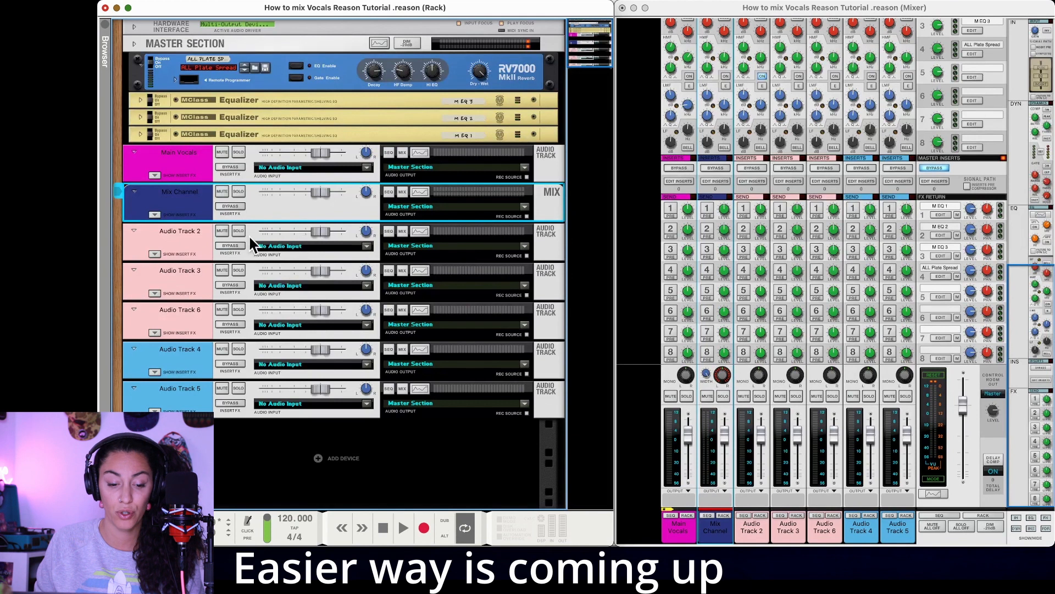
# - Add a Line Mixer 6:2 to the new mix channel
pyautogui.rightClick(203, 207)
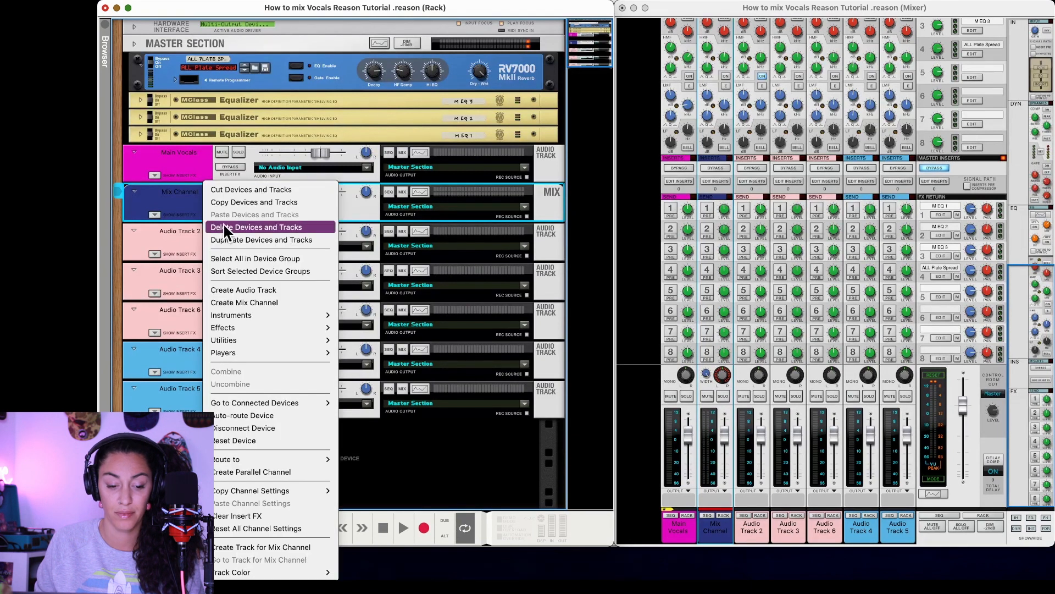
pyautogui.moveTo(246, 336)
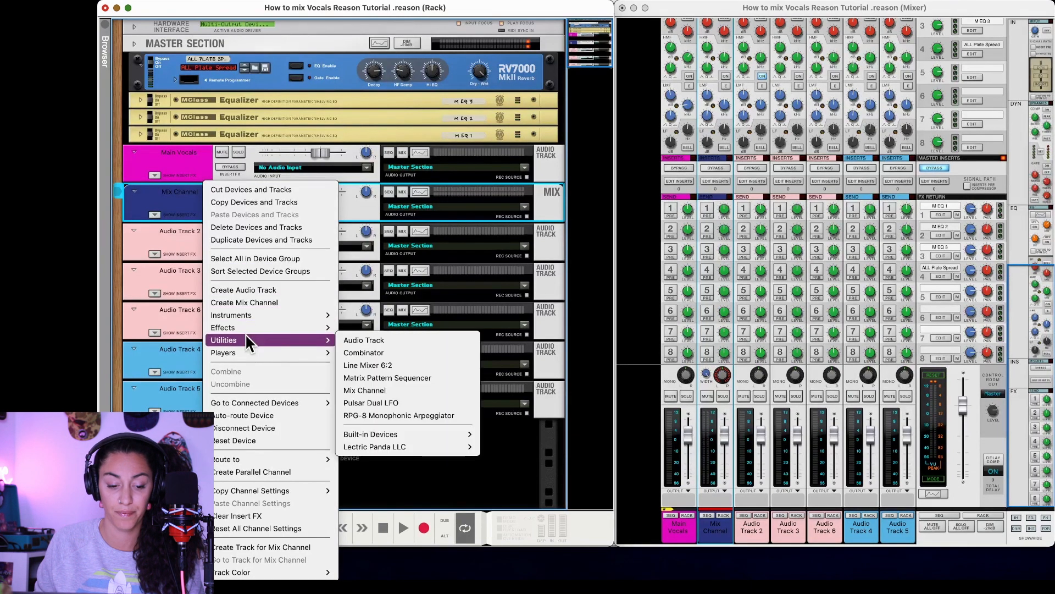
pyautogui.click(364, 365)
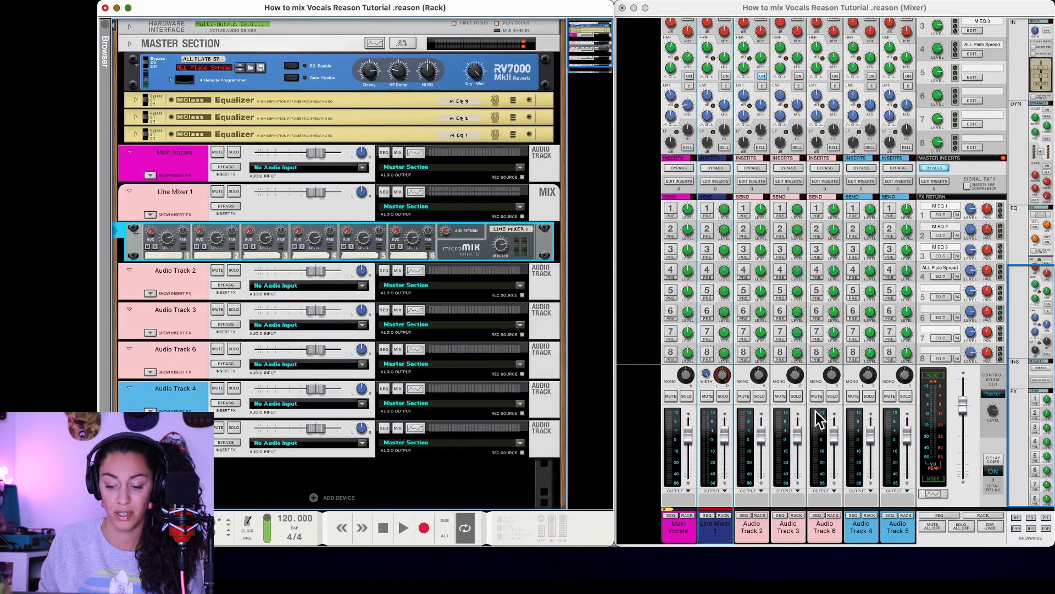
# - Set the Line Mixer 1 channel's track color to Lilac
pyautogui.rightClick(171, 201)
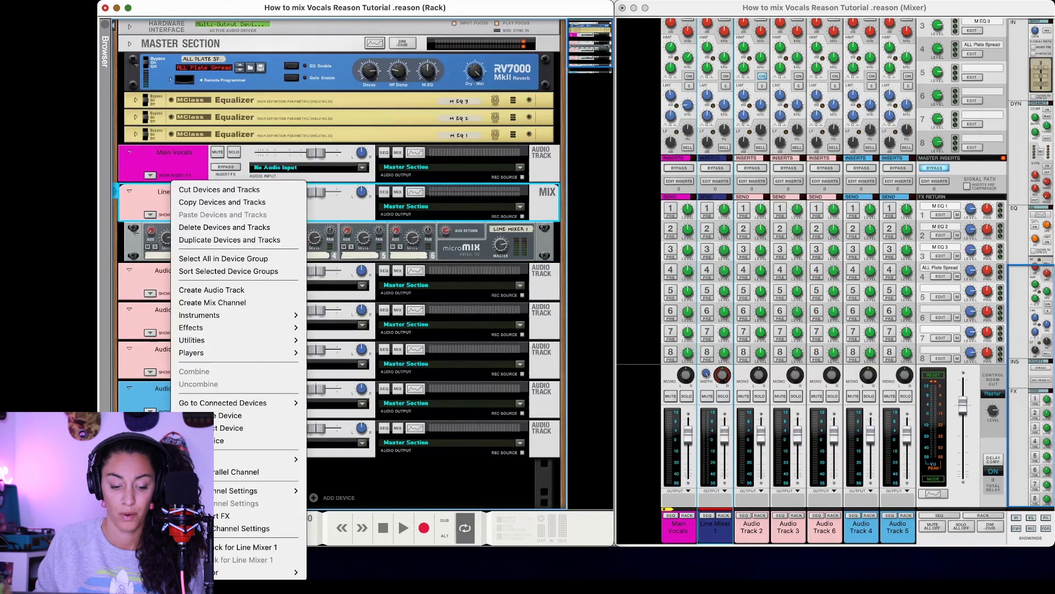
pyautogui.moveTo(247, 572)
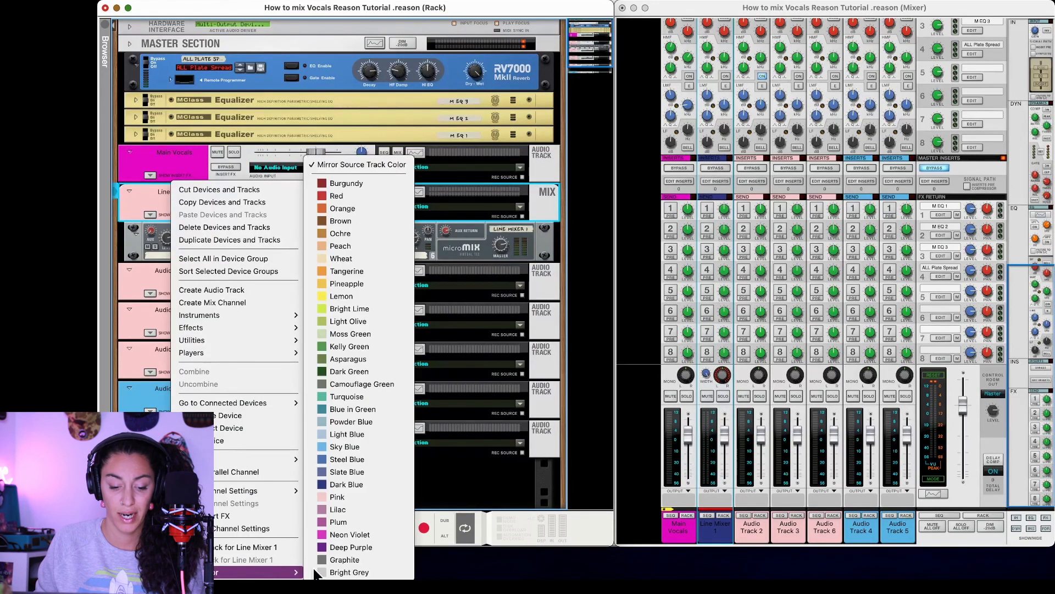
pyautogui.click(355, 508)
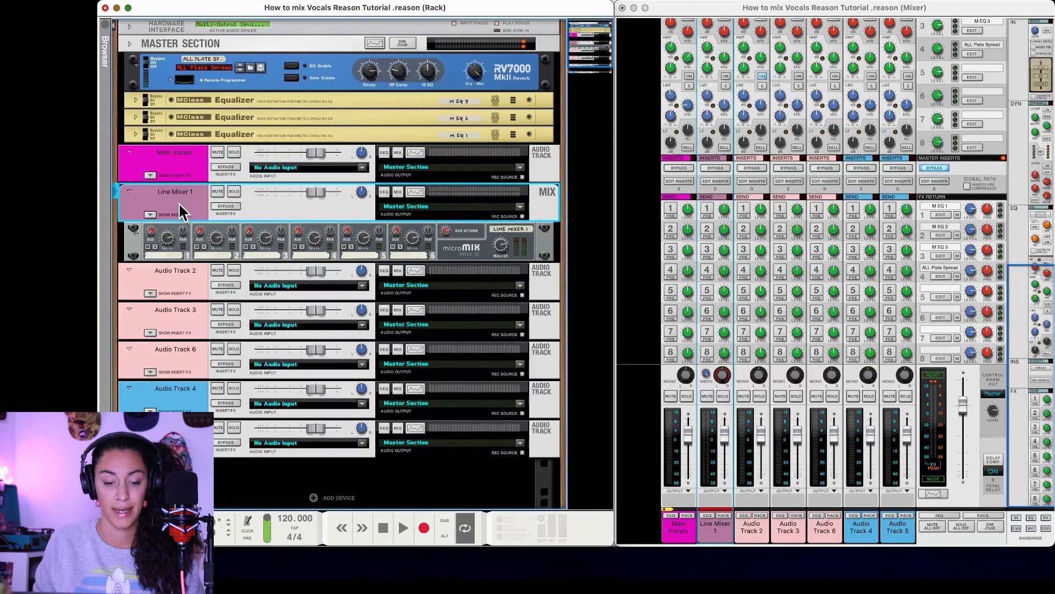
# - Cable the direct outputs of Audio Tracks 2, 3 and 6 into audio inputs 1, 2 and 3 of Line Mixer 1
pyautogui.press('Tab')
pyautogui.moveTo(477, 280); pyautogui.dragTo(193, 242)
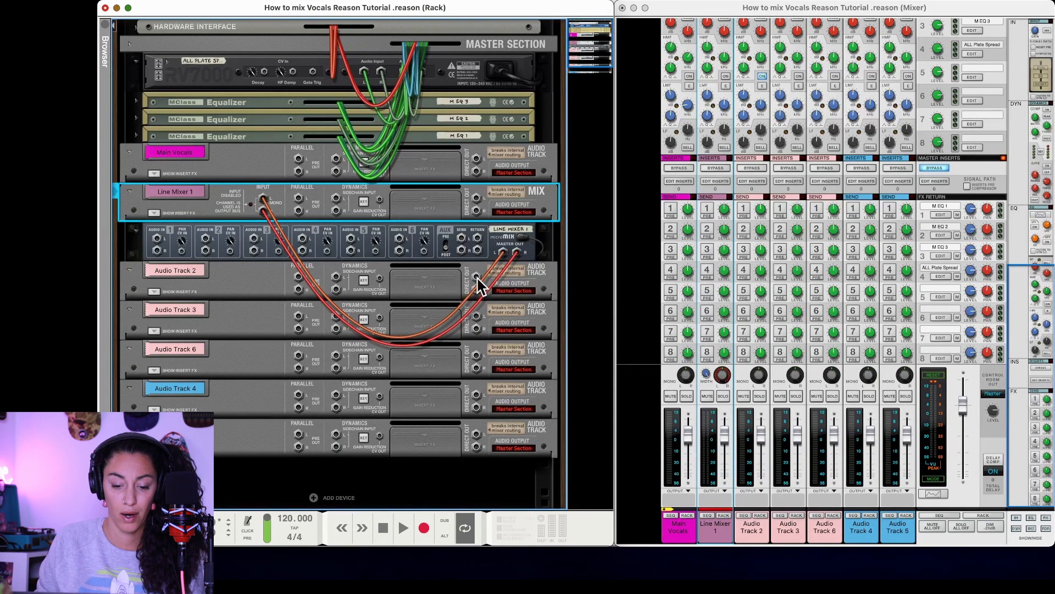
pyautogui.moveTo(219, 286); pyautogui.dragTo(156, 281)
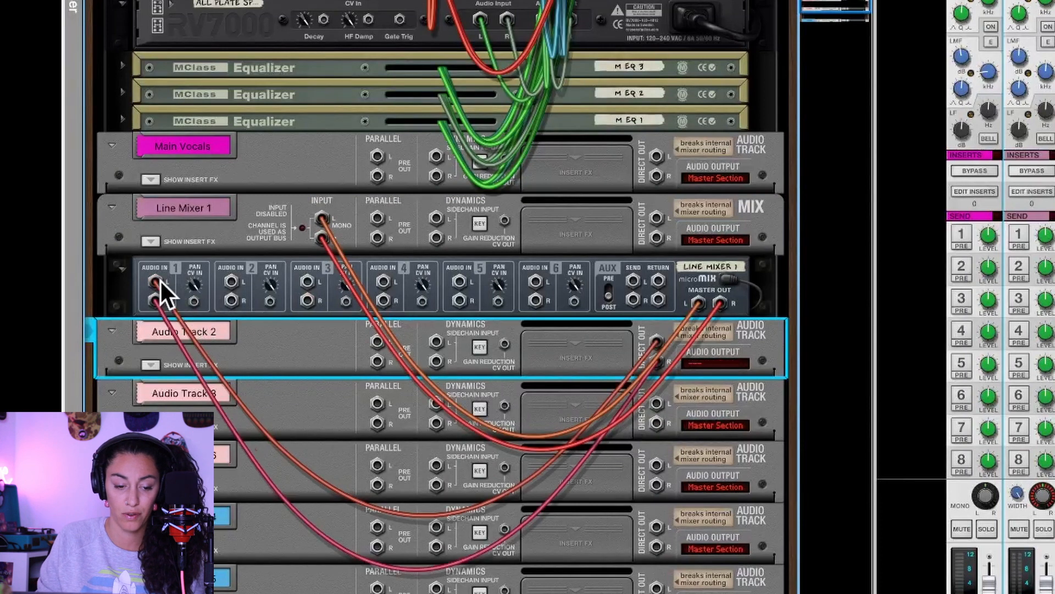
pyautogui.moveTo(659, 401); pyautogui.dragTo(235, 281)
pyautogui.moveTo(657, 466); pyautogui.dragTo(312, 278)
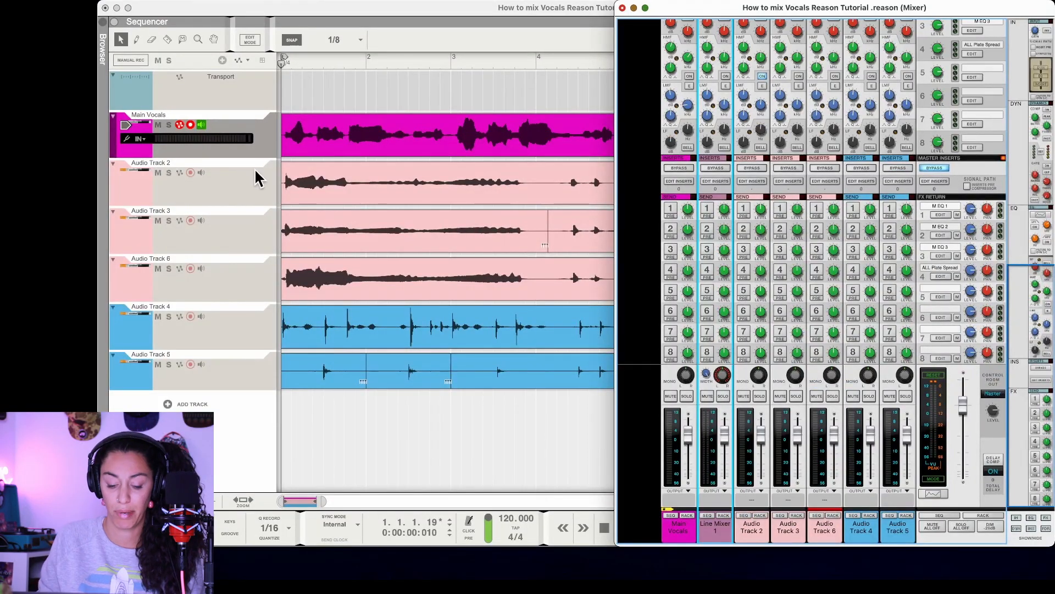
# - Paste a copy of the Line Mixer 1 channel and its micromixer between Audio Track 6 and Audio Track 4
pyautogui.press('space')
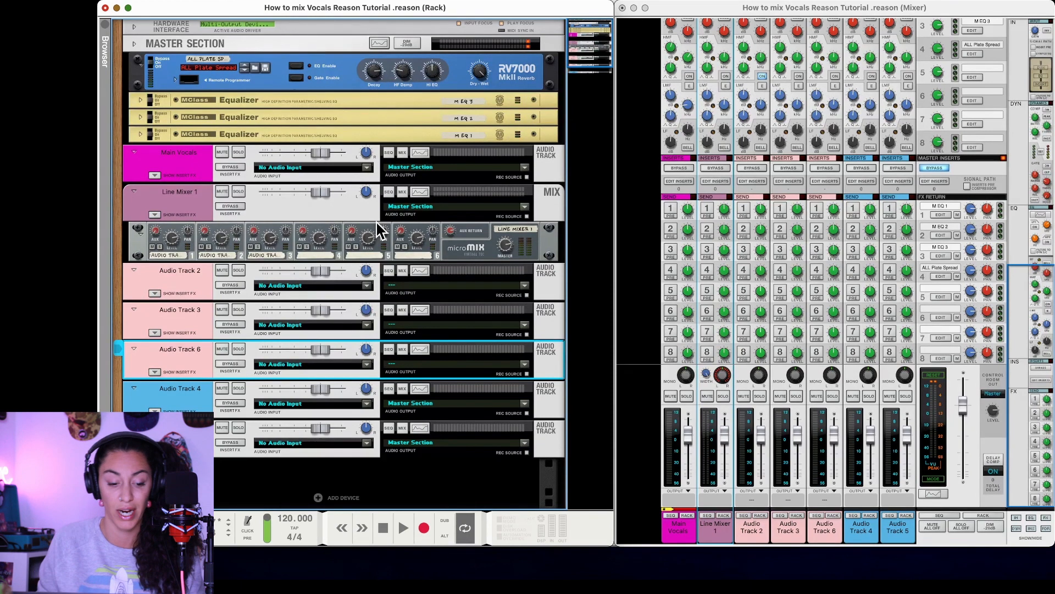
pyautogui.press('super+v')
pyautogui.scroll(-5, 282, 291)
pyautogui.click(135, 270)
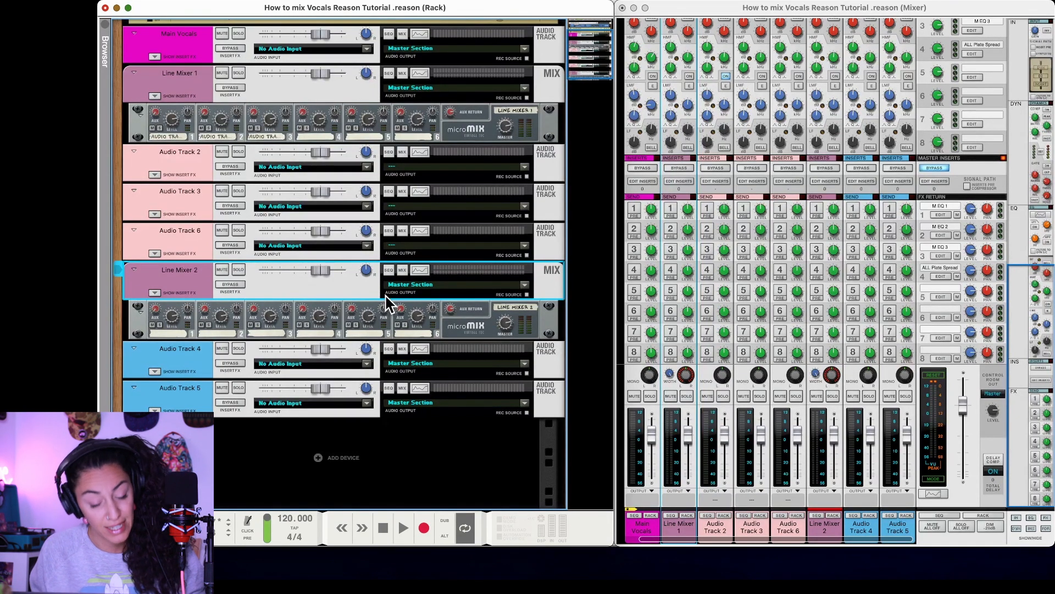
# - Route Audio Tracks 4 and 5 into Line Mixer 2 and set its channel color to Dark Blue
pyautogui.press('Tab')
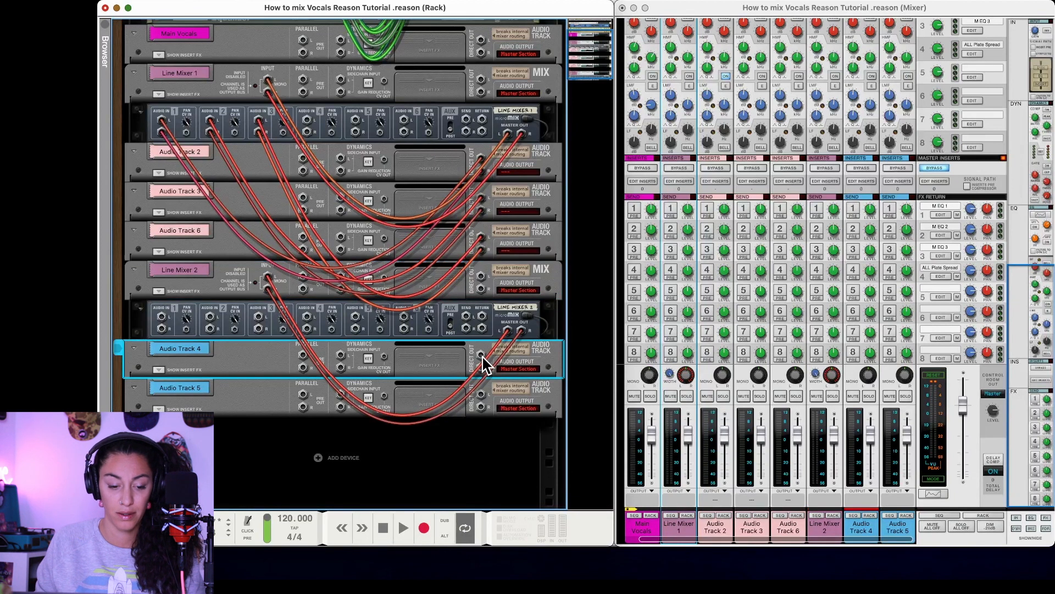
pyautogui.press('Tab')
pyautogui.rightClick(180, 281)
pyautogui.click(234, 544)
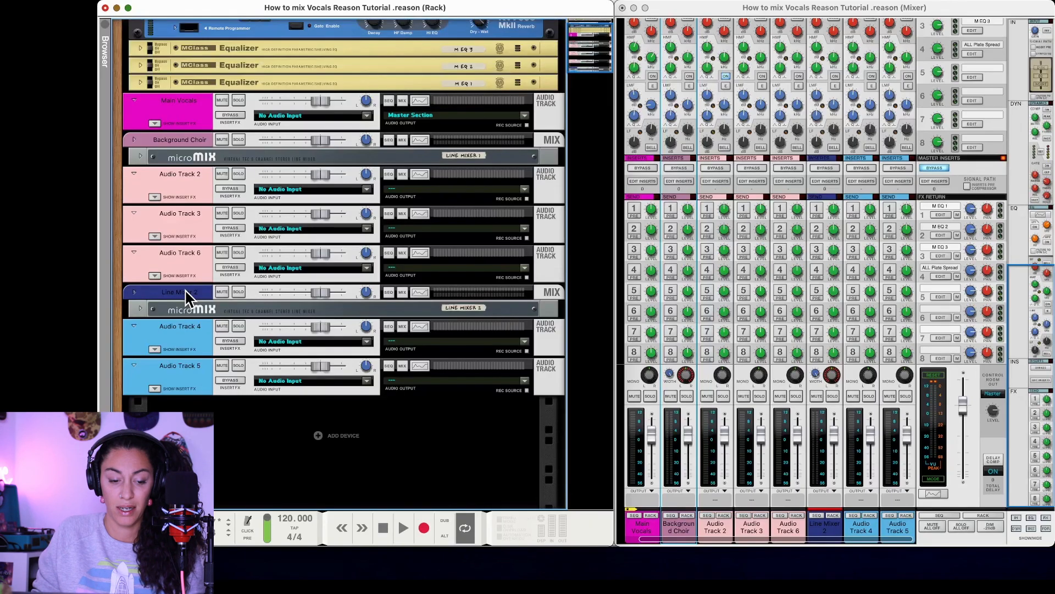
# - Rename the Line Mixer 2 channel to Beatboxing
pyautogui.doubleClick(184, 293)
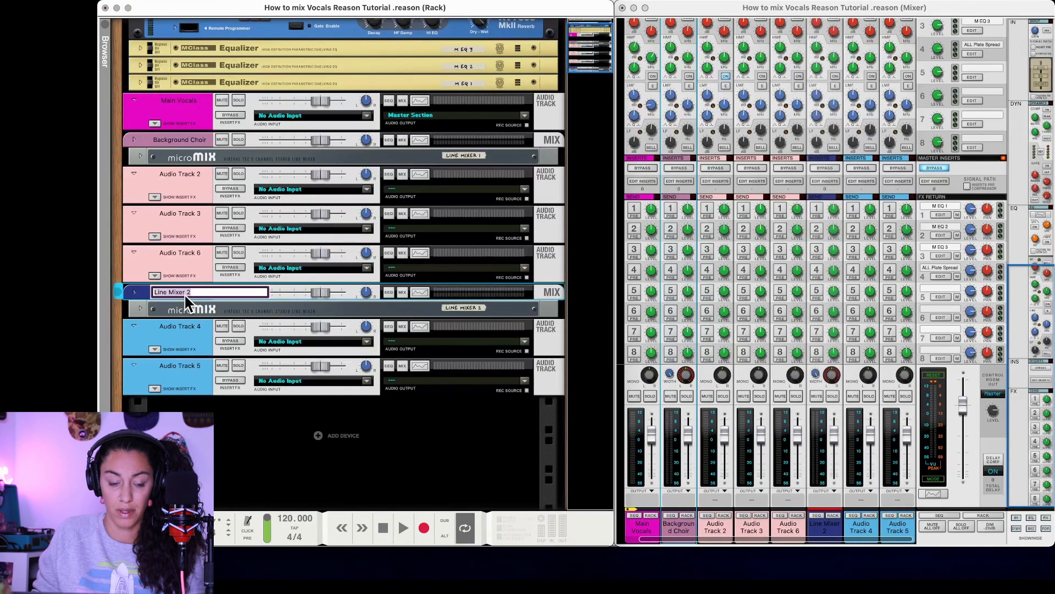
pyautogui.write('Beatboxing')
pyautogui.press('Return')
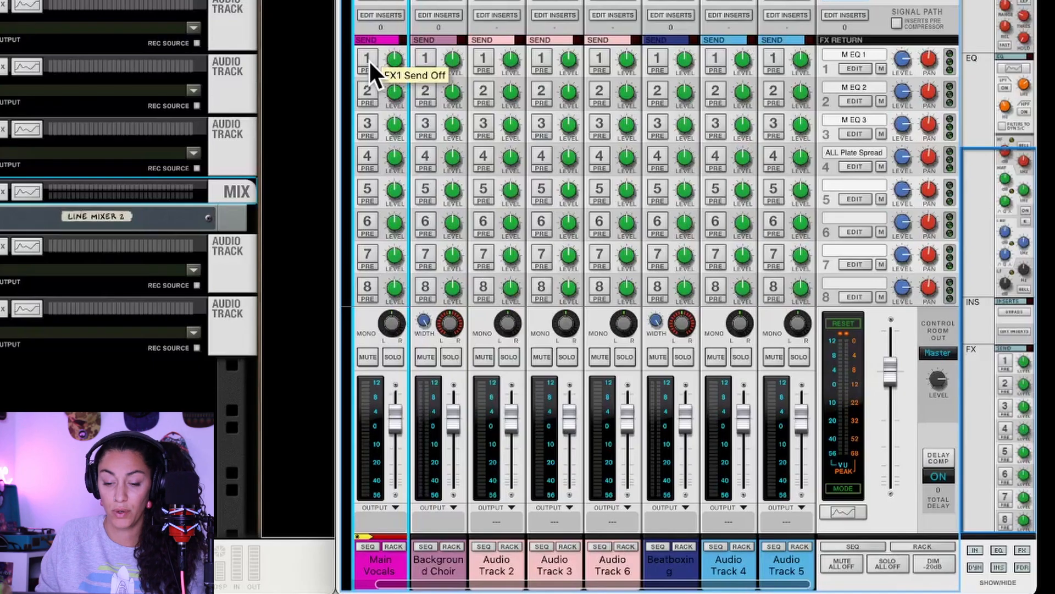
# - Enable send 1 on Main Vocals, send 2 on Background Choir and send 3 on Beatboxing
pyautogui.click(368, 60)
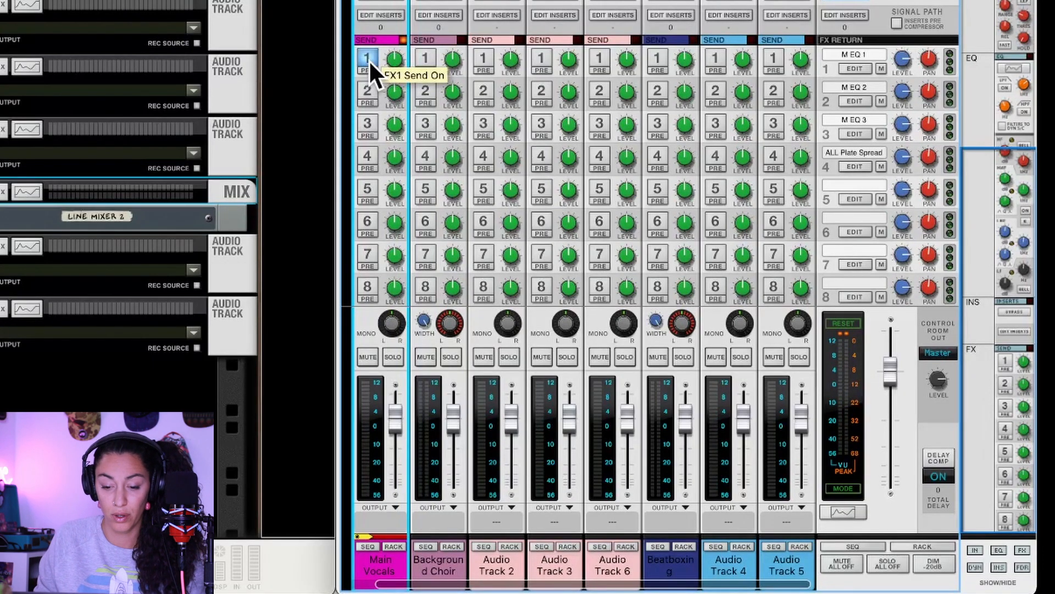
pyautogui.click(427, 93)
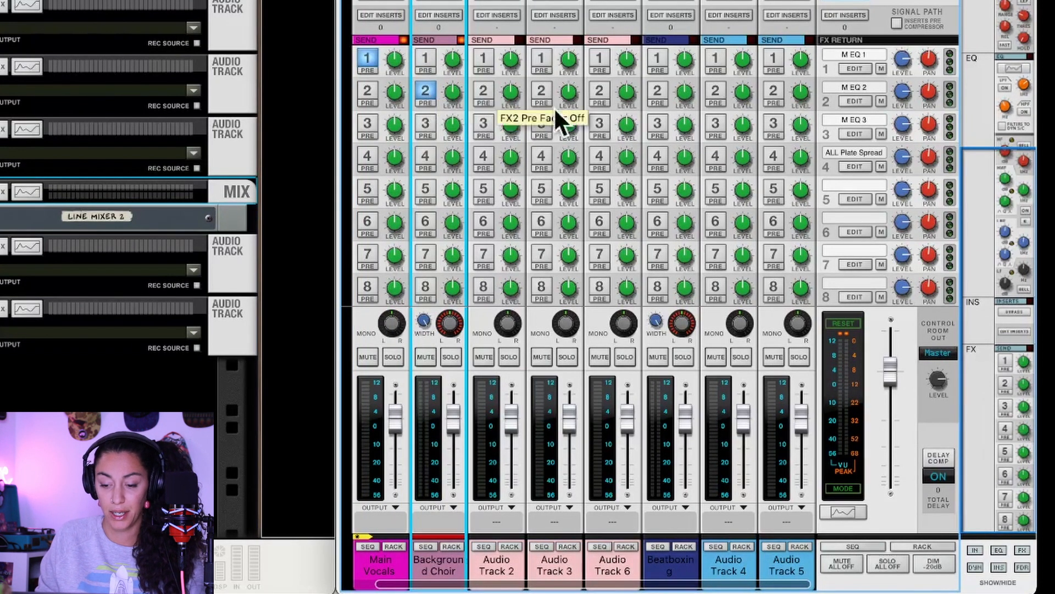
pyautogui.click(658, 124)
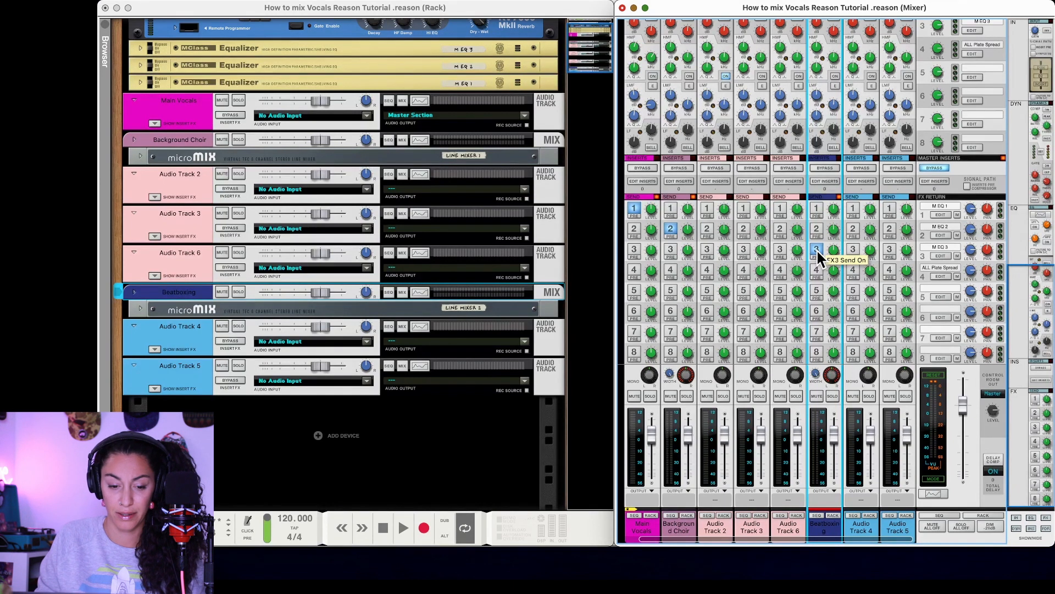
# - Play back the mix and unfold both line mixers to check their signal levels
pyautogui.press('space')
pyautogui.click(140, 156)
pyautogui.click(136, 331)
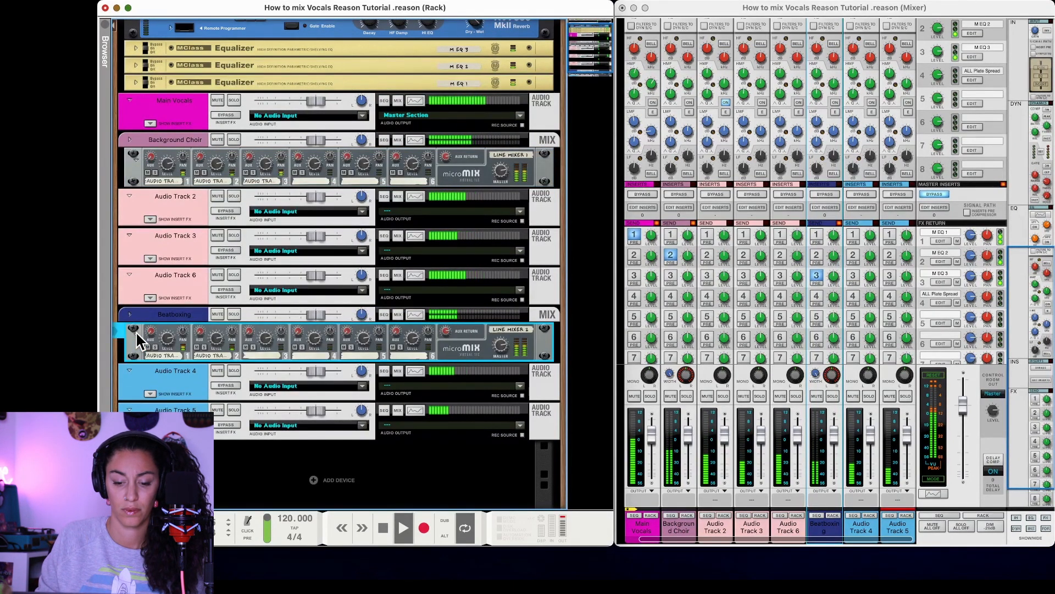
pyautogui.press('space')
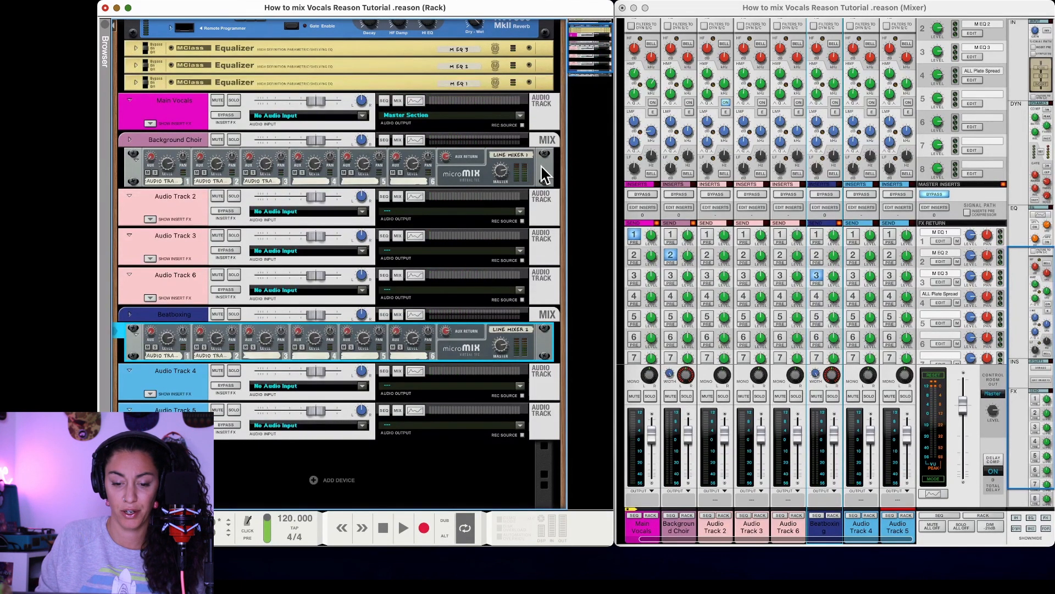
# - Try the master level controls of both line mixers and slightly lower the Main Vocals fader
pyautogui.click(450, 174)
pyautogui.moveTo(499, 180); pyautogui.dragTo(500, 186)
pyautogui.click(501, 348)
pyautogui.click(316, 105)
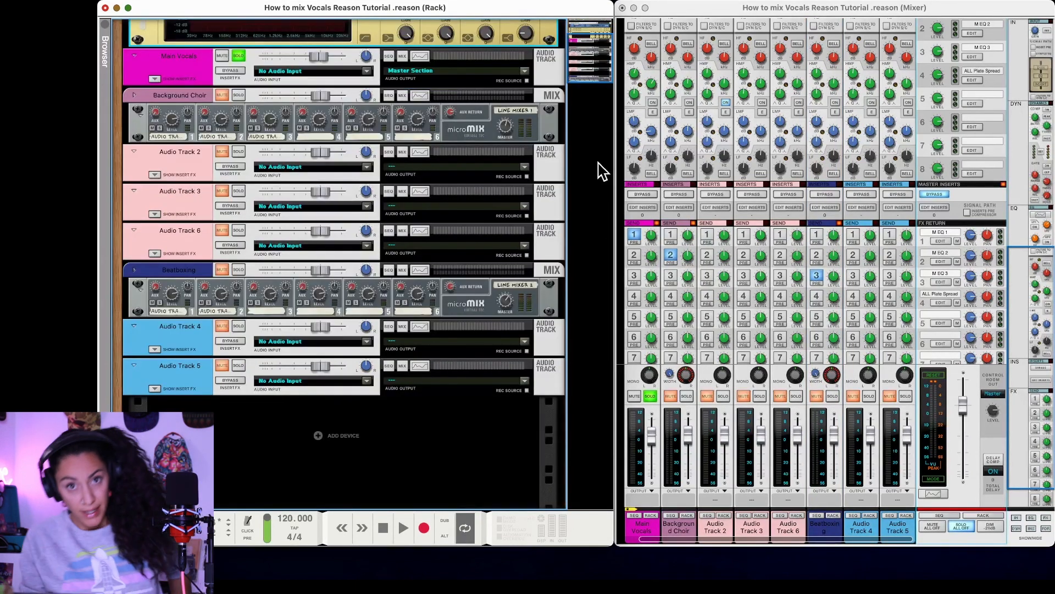
# - Locate the M EQ 1 equalizer from FX return 1 and unfold it in the rack
pyautogui.scroll(5, 603, 171)
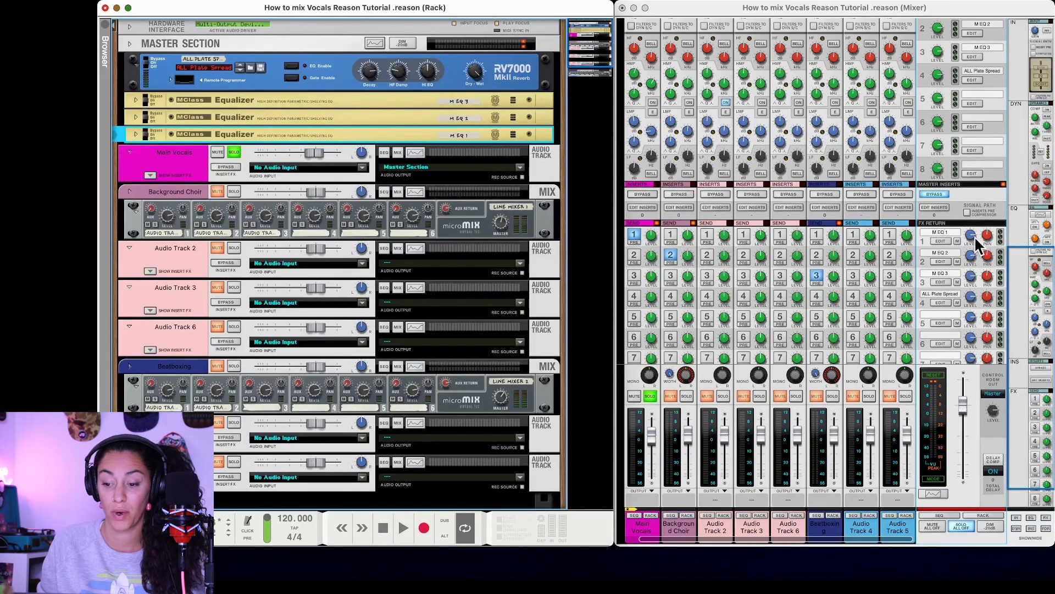
pyautogui.click(635, 234)
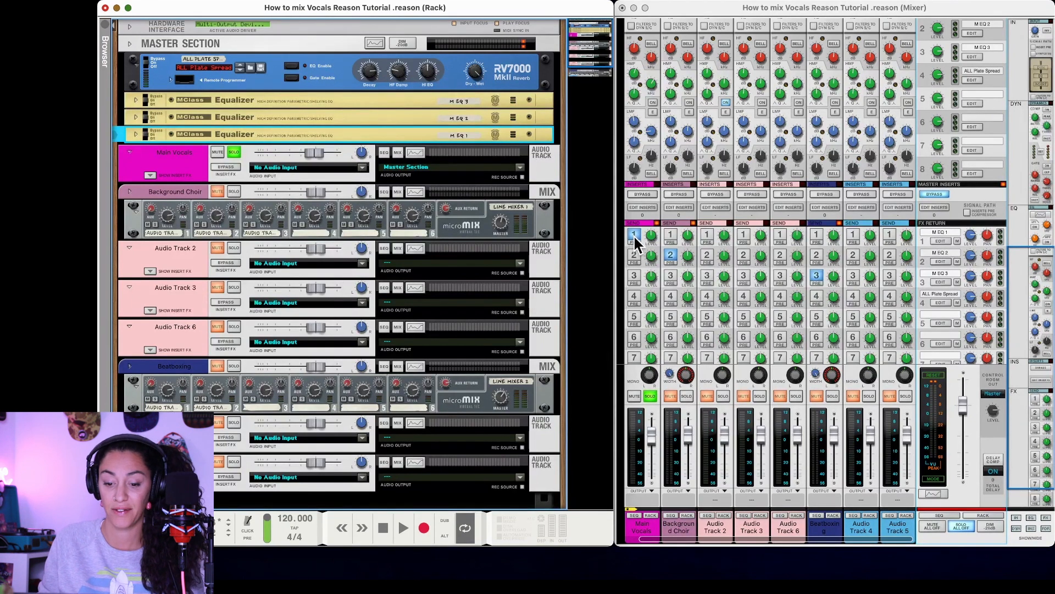
pyautogui.click(942, 242)
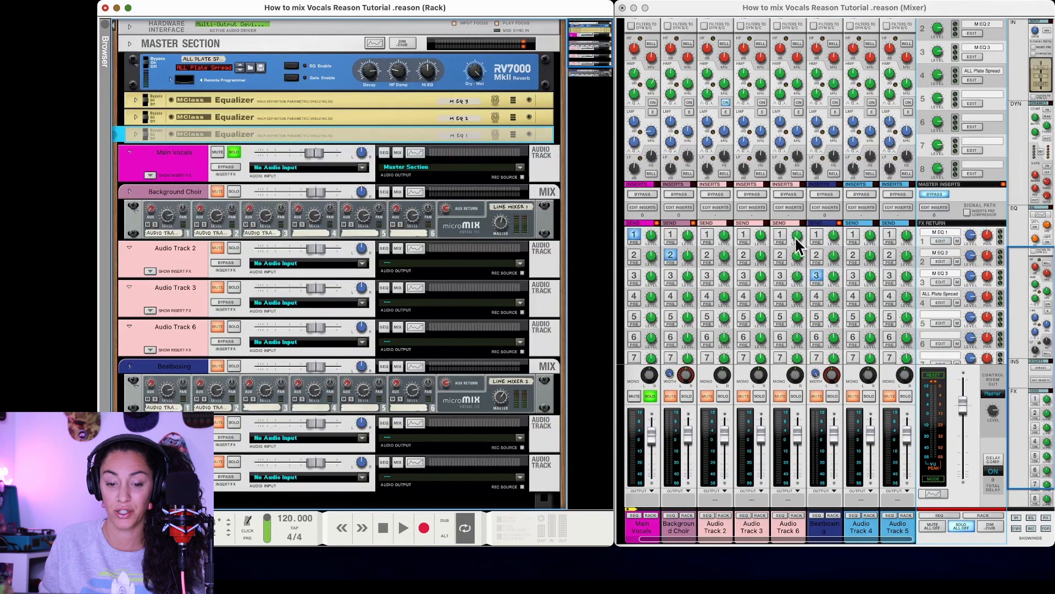
pyautogui.click(135, 134)
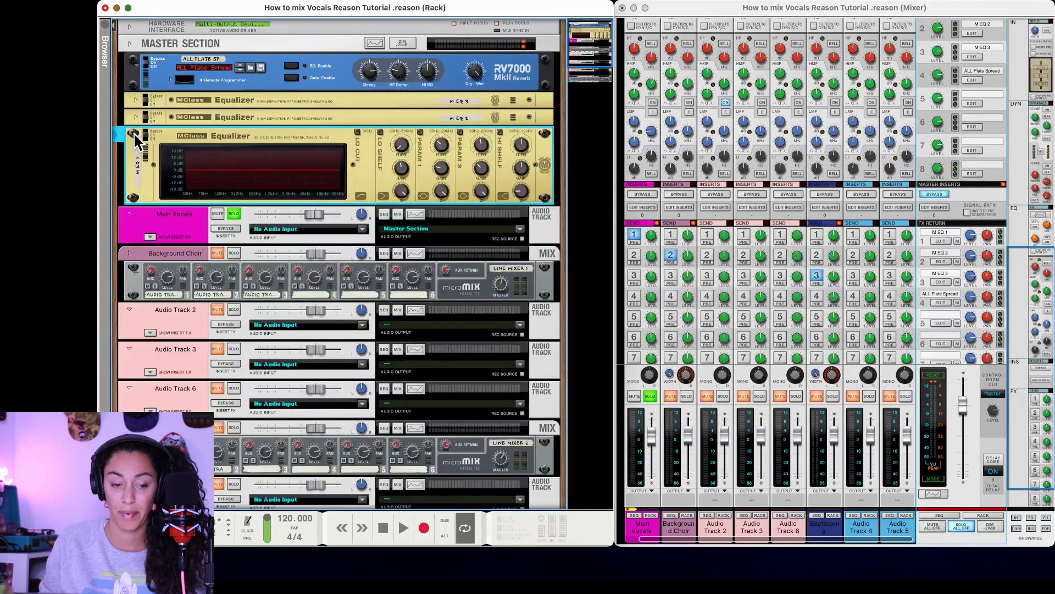
# - Boost the parametric 1 band of M EQ 1 to a gain of 15.1 dB with a Q of 5.4
pyautogui.click(944, 240)
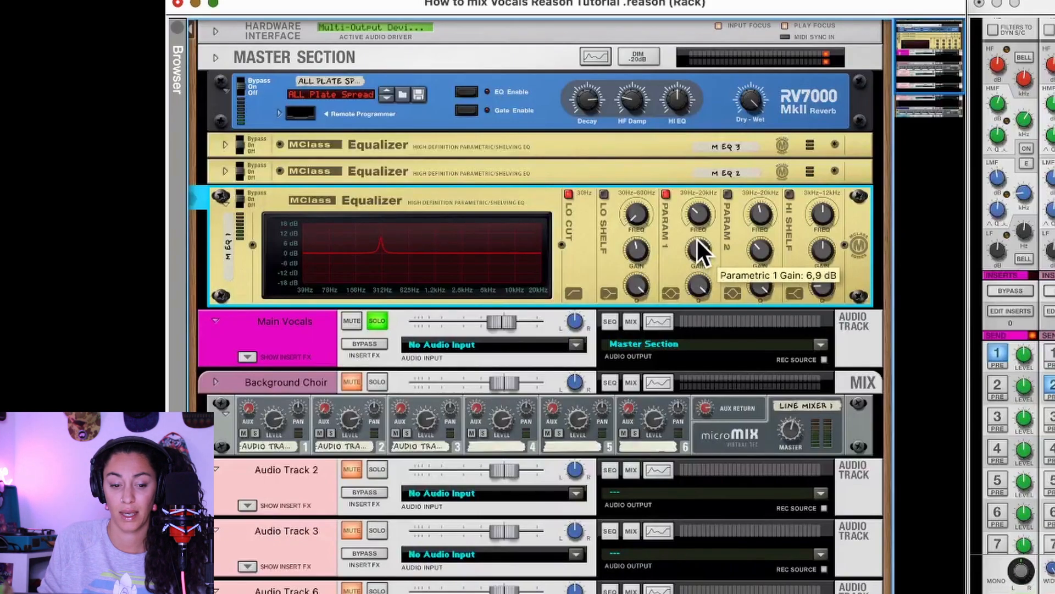
pyautogui.moveTo(442, 168); pyautogui.dragTo(439, 154)
pyautogui.moveTo(700, 283); pyautogui.dragTo(700, 323)
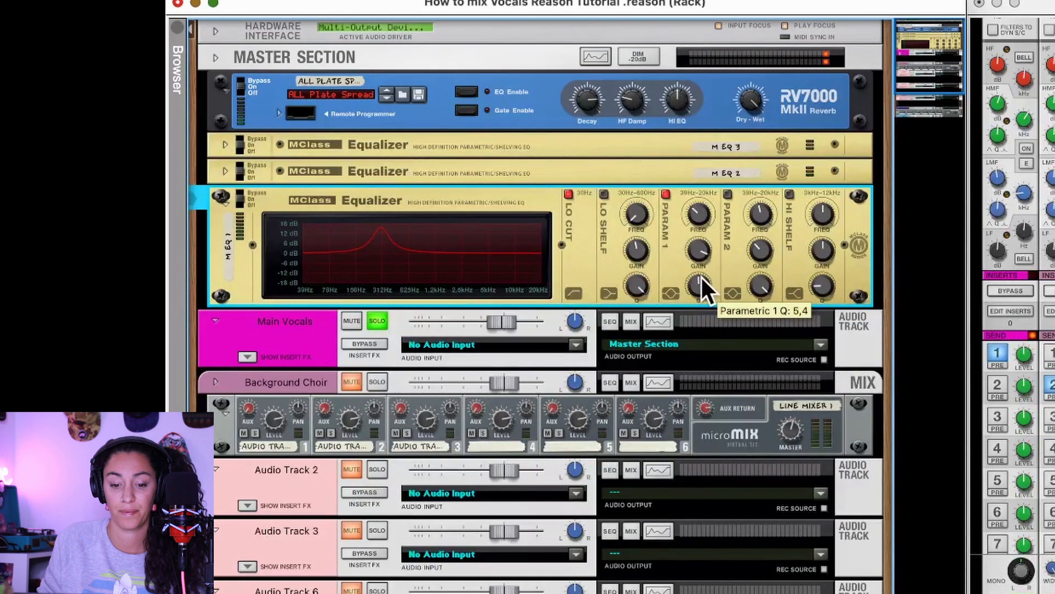
# - Sweep the parametric 1 frequency of M EQ 1 around 400 Hz and turn the boost into a narrow cut with a Q of 32
pyautogui.moveTo(701, 256)
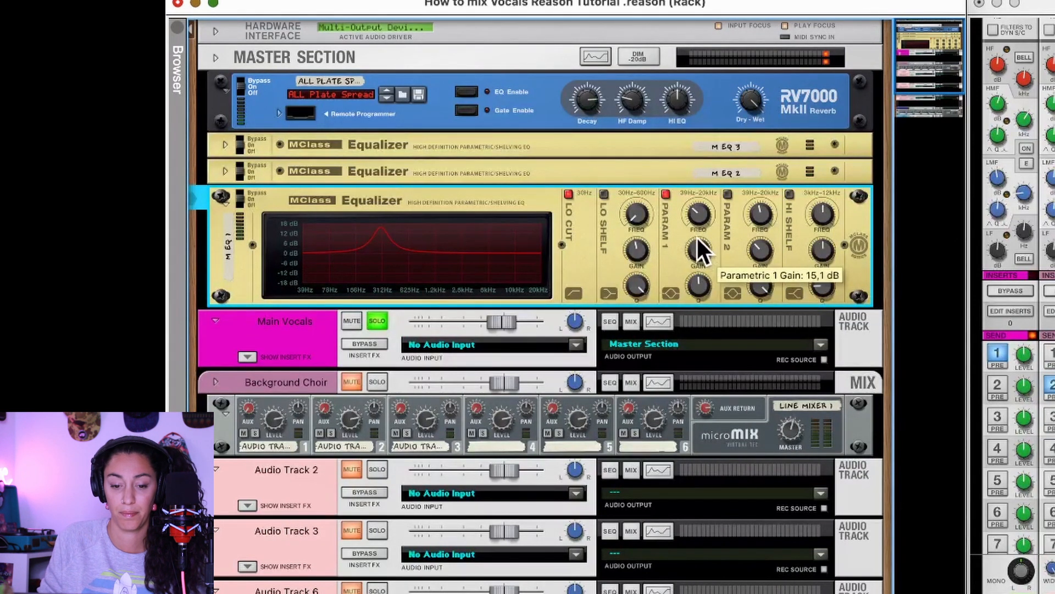
pyautogui.moveTo(697, 210)
pyautogui.moveTo(697, 210)
pyautogui.mouseDown()
pyautogui.moveTo(687, 192)
pyautogui.moveTo(694, 213)
pyautogui.mouseUp()
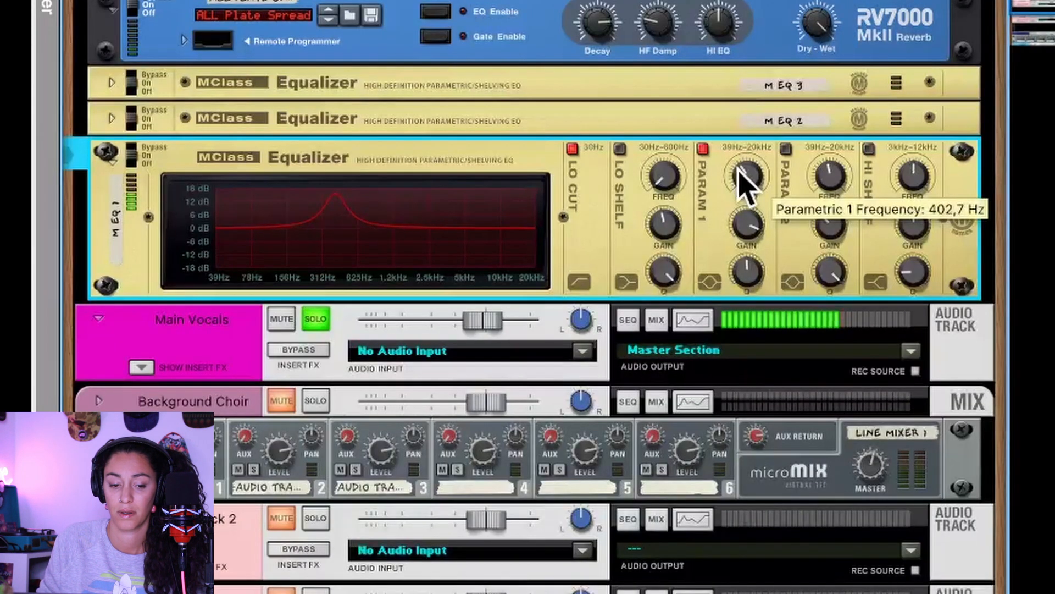
pyautogui.moveTo(739, 168); pyautogui.dragTo(740, 171)
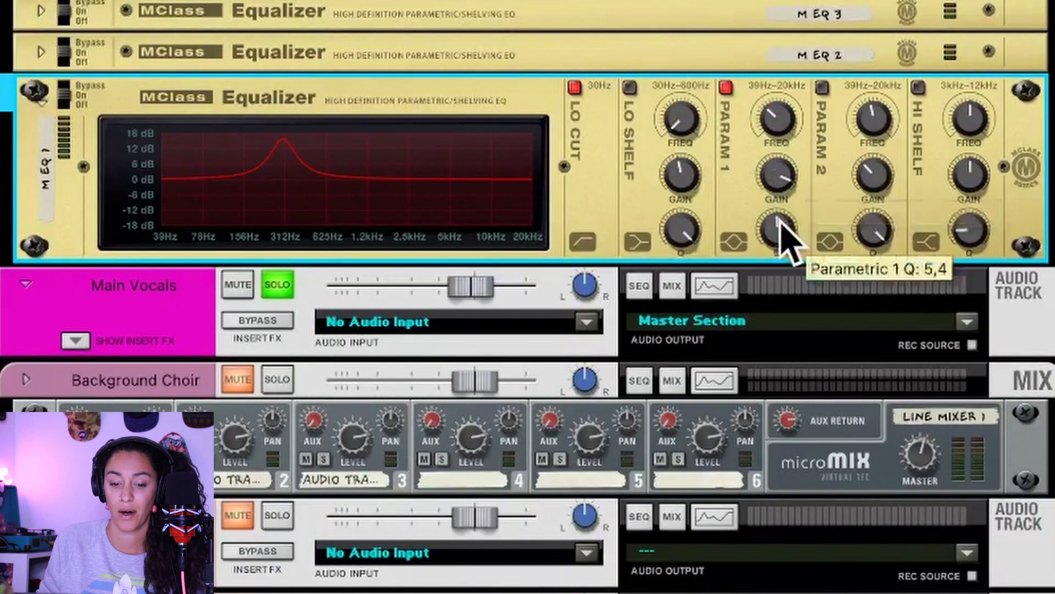
pyautogui.moveTo(779, 217); pyautogui.dragTo(791, 255)
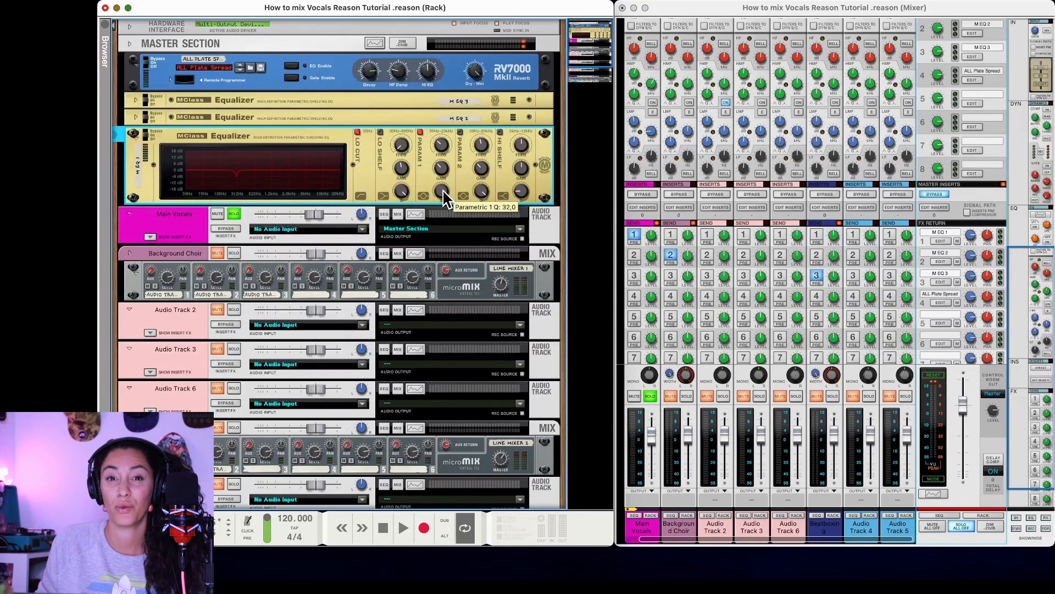
# - Boost parametric 2 of M EQ 1, sweep its frequency to 895 Hz during playback and turn it into a cut
pyautogui.moveTo(480, 170); pyautogui.dragTo(479, 156)
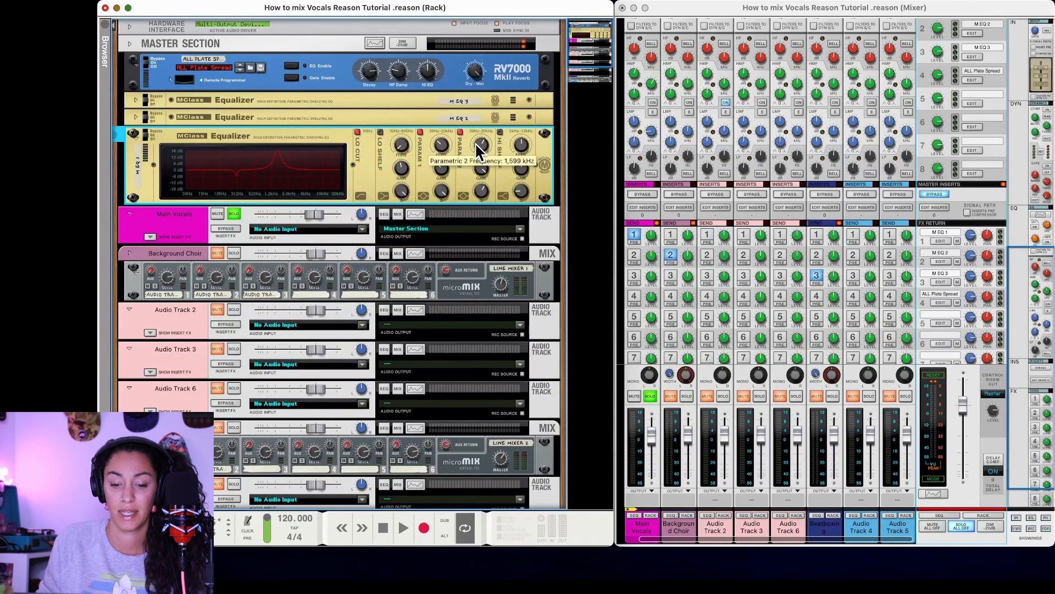
pyautogui.press('space')
pyautogui.moveTo(485, 145); pyautogui.dragTo(485, 145)
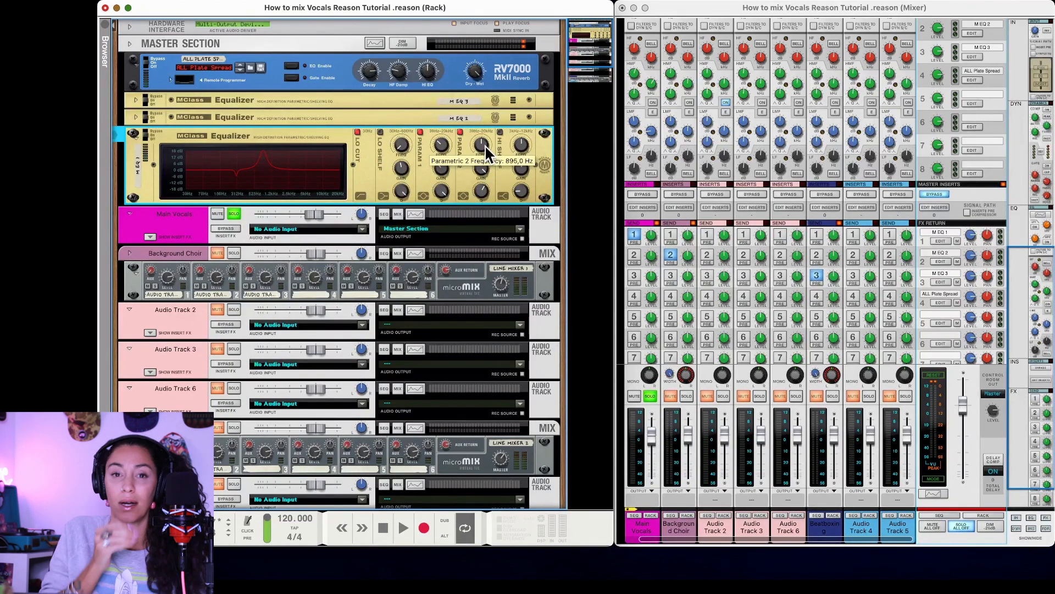
pyautogui.moveTo(484, 174); pyautogui.dragTo(482, 195)
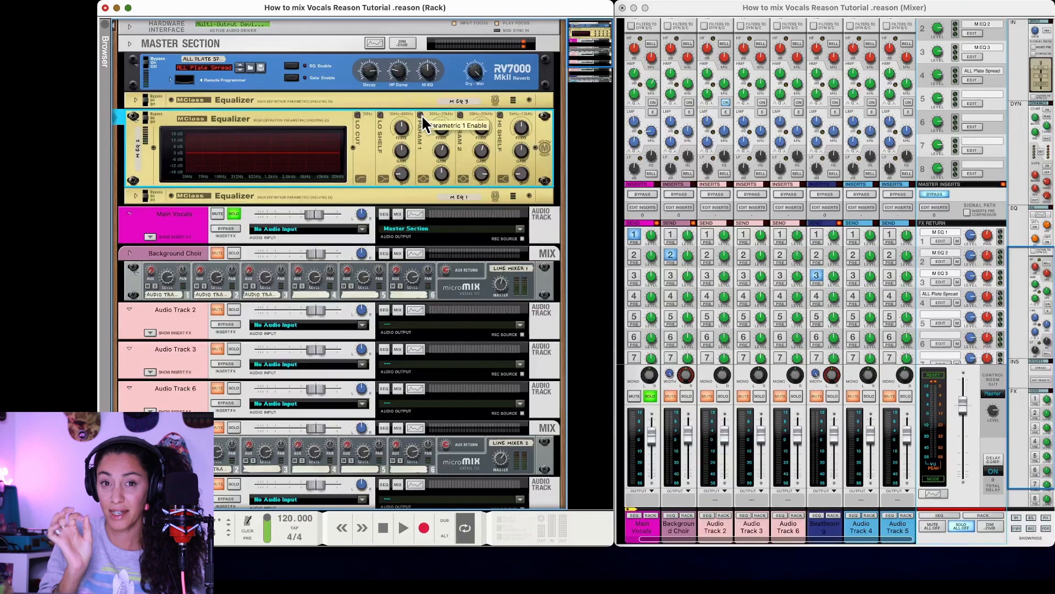
# - Enable parametric bands 1 and 2 with slight boosts on M EQ 2 and unfold M EQ 1
pyautogui.click(421, 114)
pyautogui.click(460, 114)
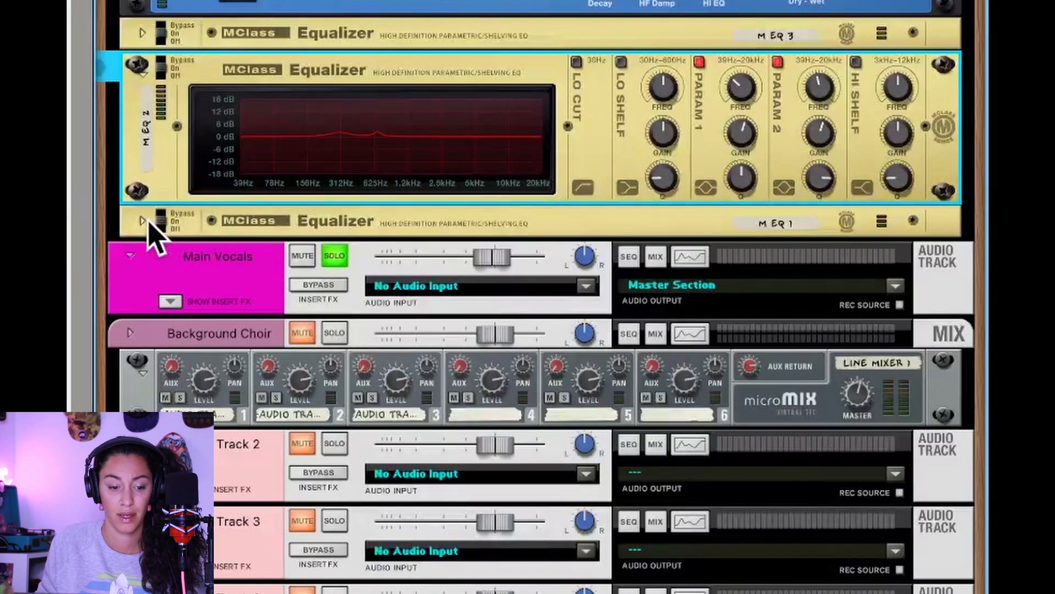
pyautogui.click(144, 221)
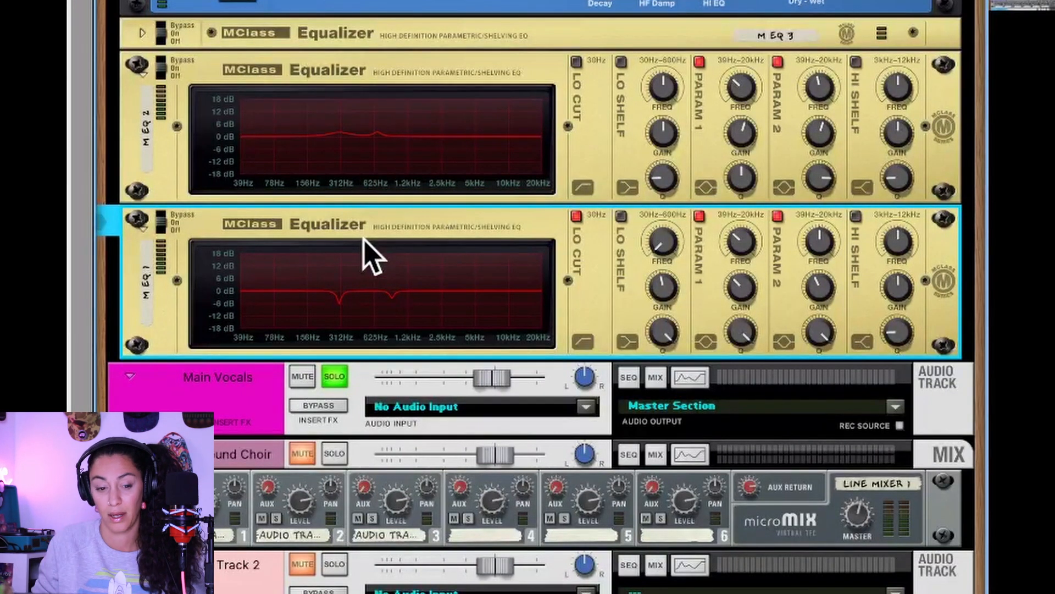
# - Turn off the Main Vocals solo and compare the mix with M EQ 2 bypassed and switched on
pyautogui.click(653, 399)
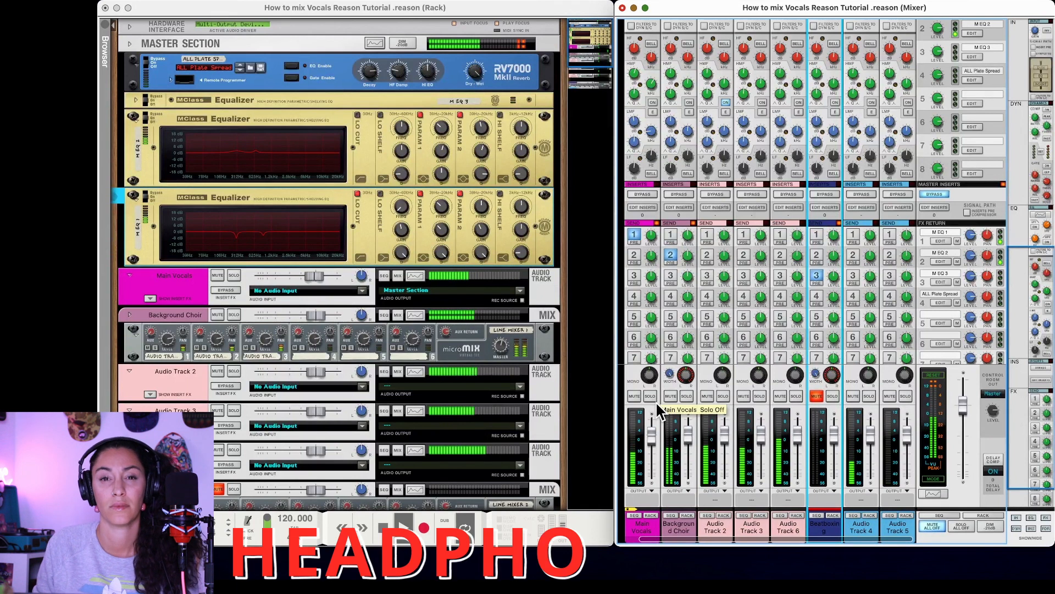
pyautogui.click(146, 113)
pyautogui.click(145, 113)
pyautogui.press('space')
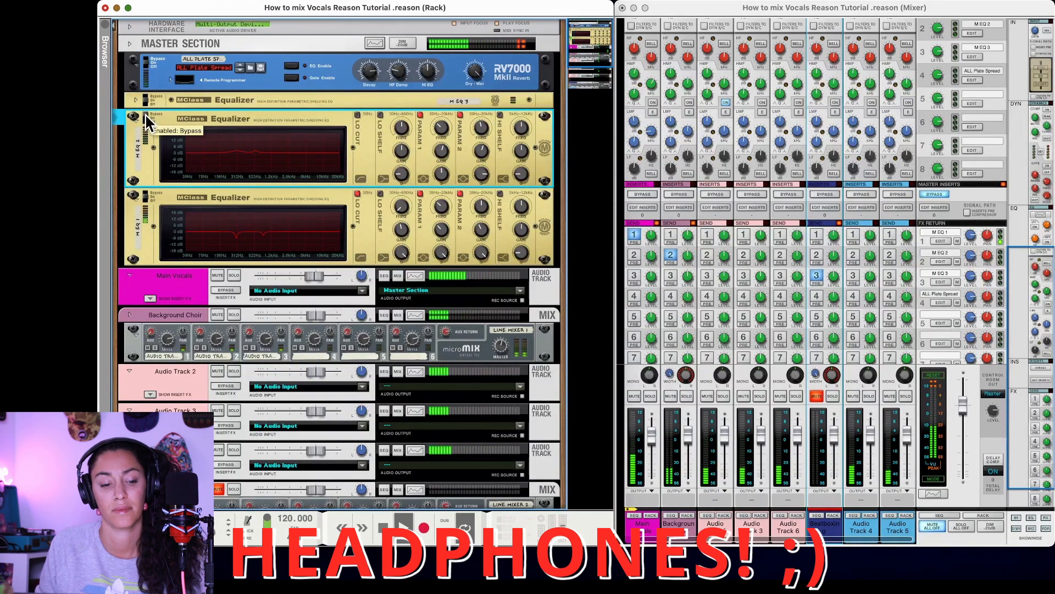
pyautogui.click(146, 115)
pyautogui.press('space')
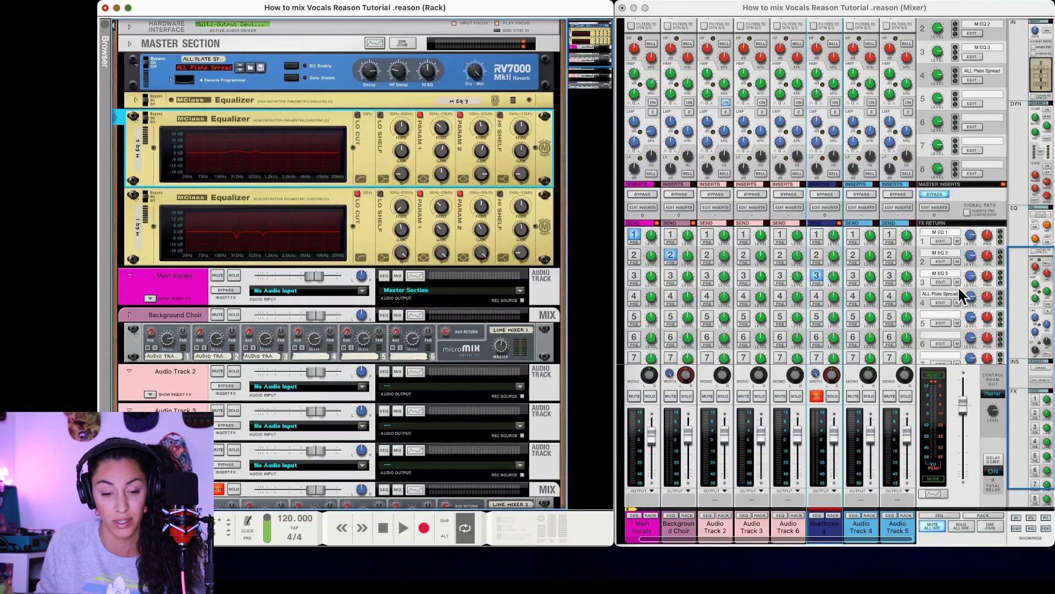
# - Unfold M EQ 3 and compare the soloed beatboxing tracks with this equalizer bypassed and switched on
pyautogui.click(136, 100)
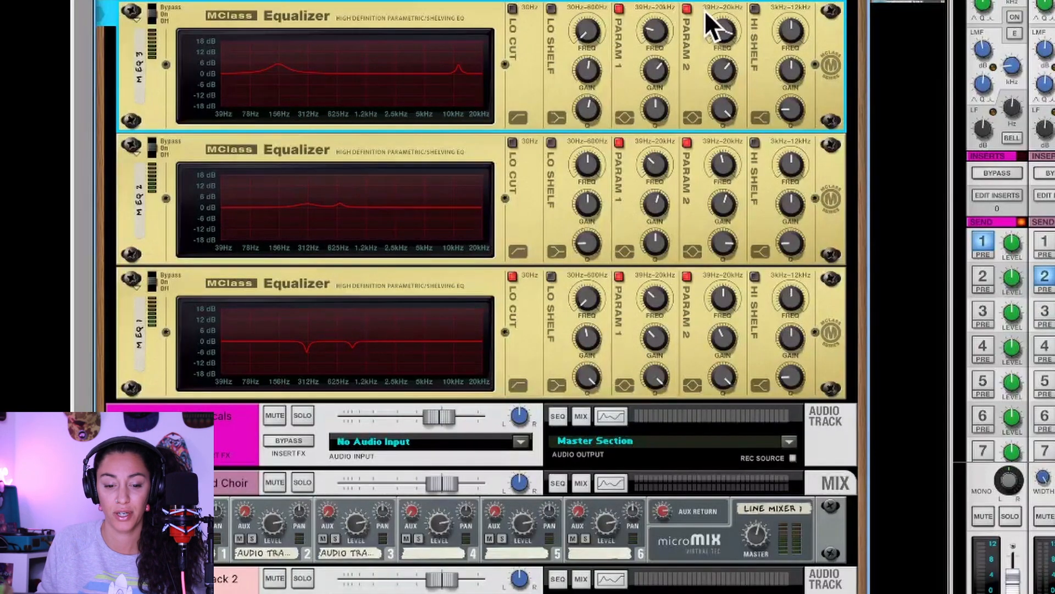
pyautogui.click(154, 15)
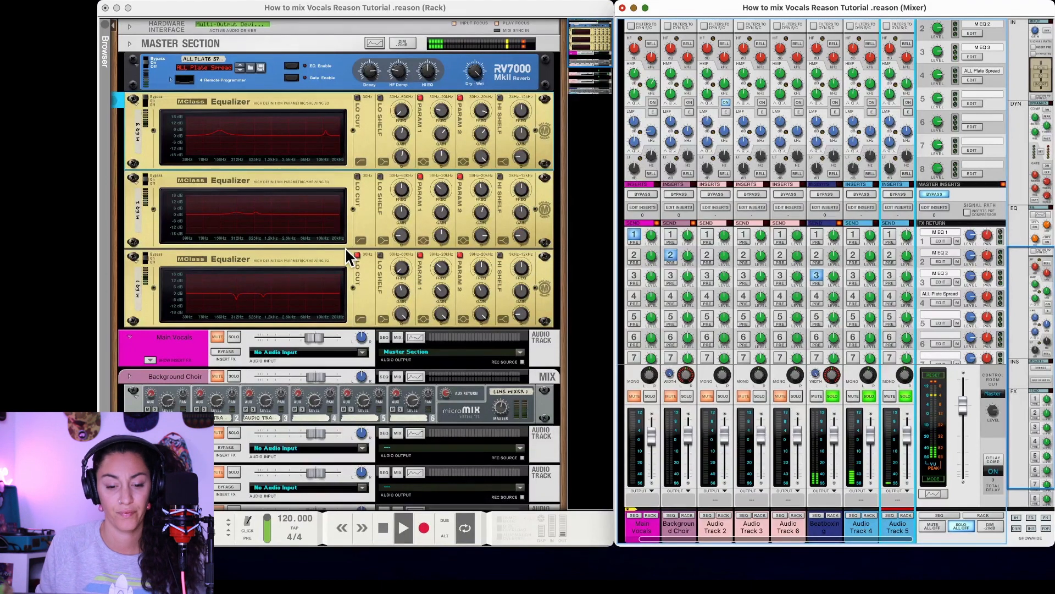
pyautogui.click(145, 97)
pyautogui.click(147, 101)
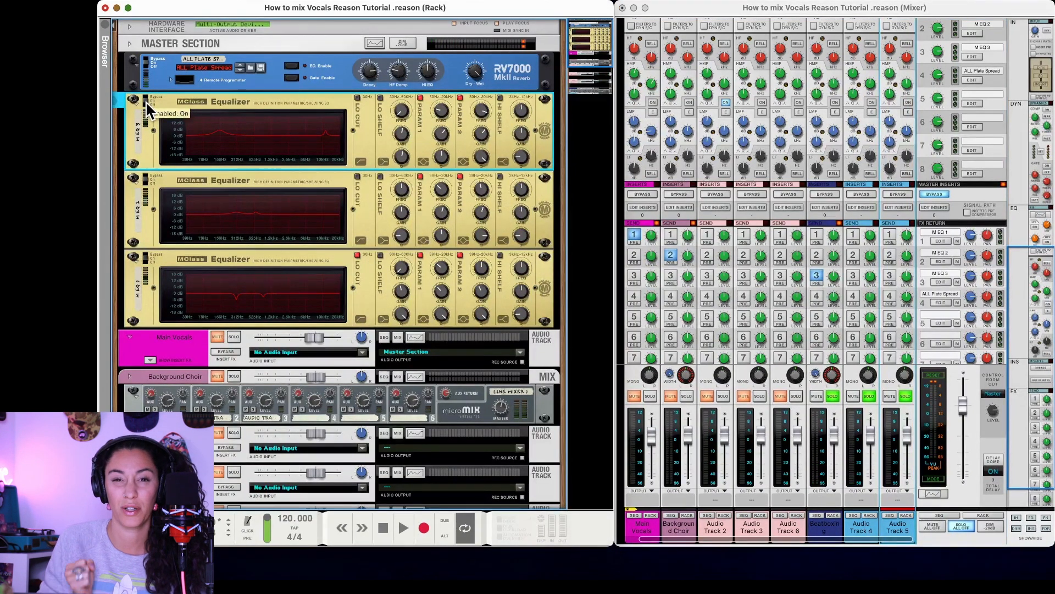
pyautogui.press('space')
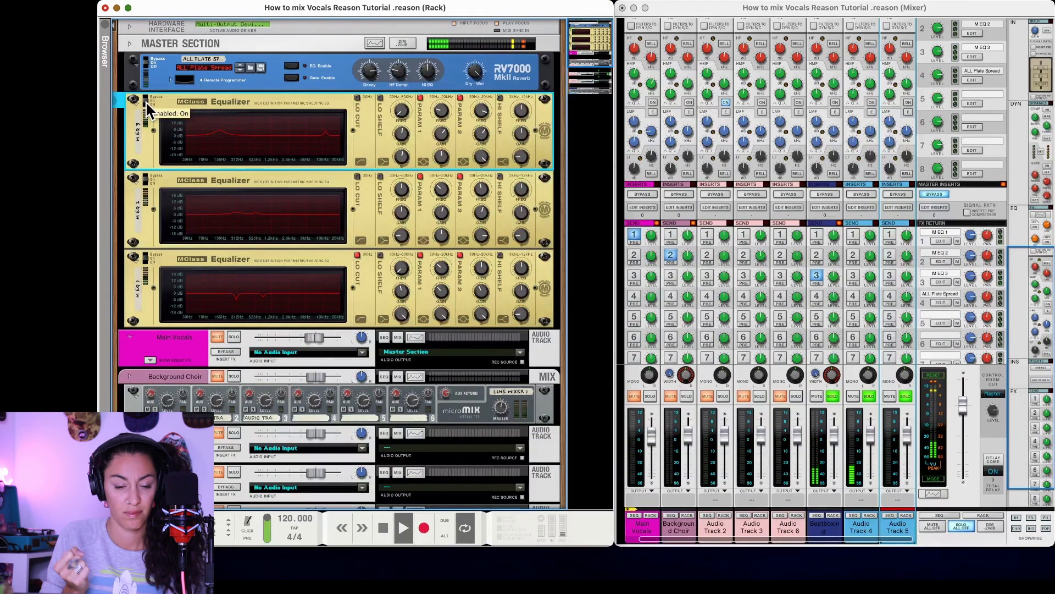
pyautogui.press('space')
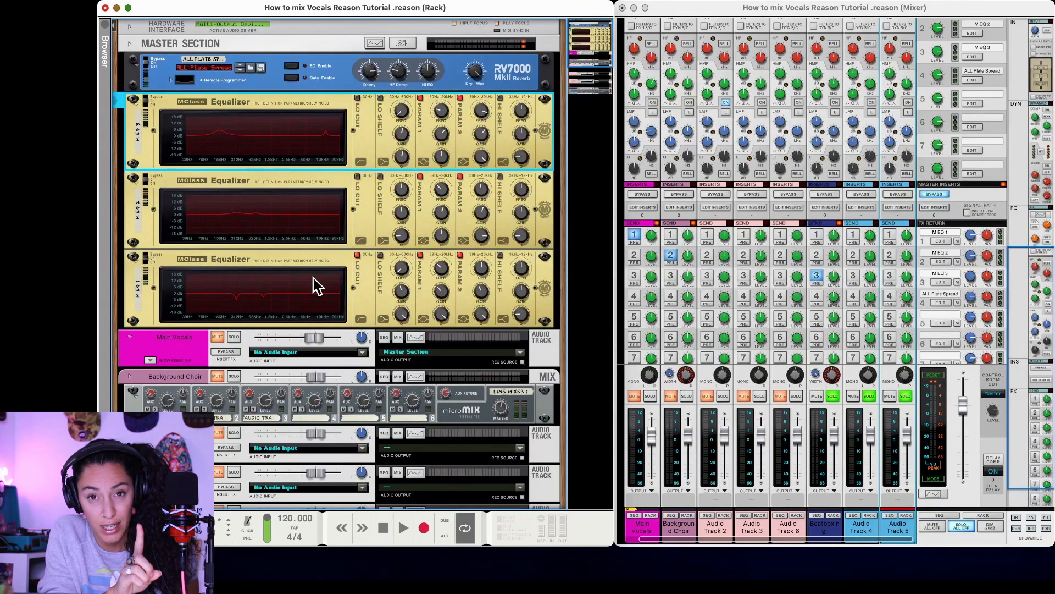
# - Fold the three M EQ equalizers in the rack and clear the track solos
pyautogui.click(133, 103)
pyautogui.click(134, 118)
pyautogui.click(134, 133)
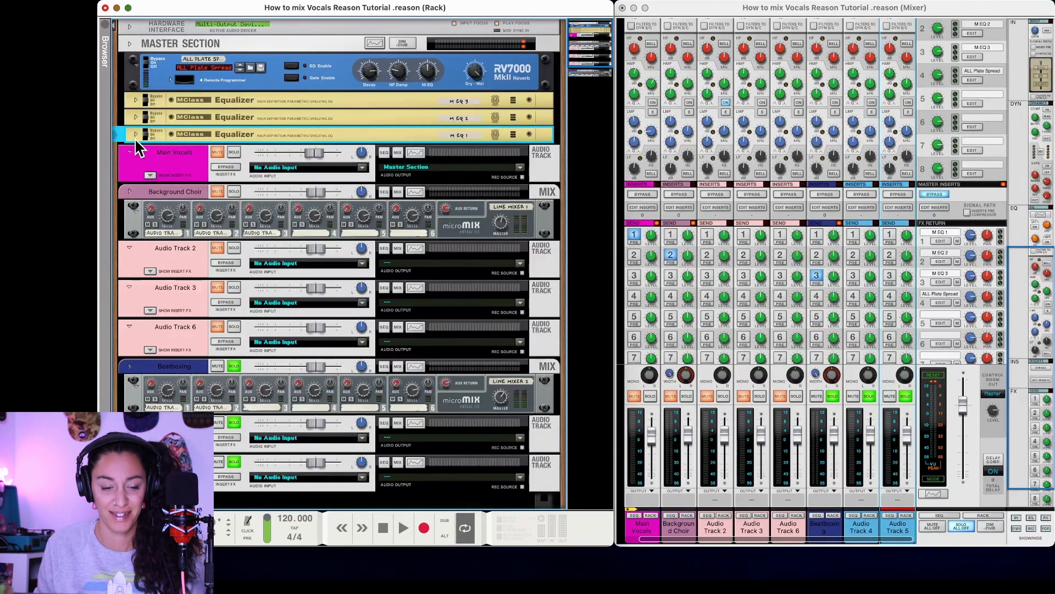
pyautogui.click(651, 397)
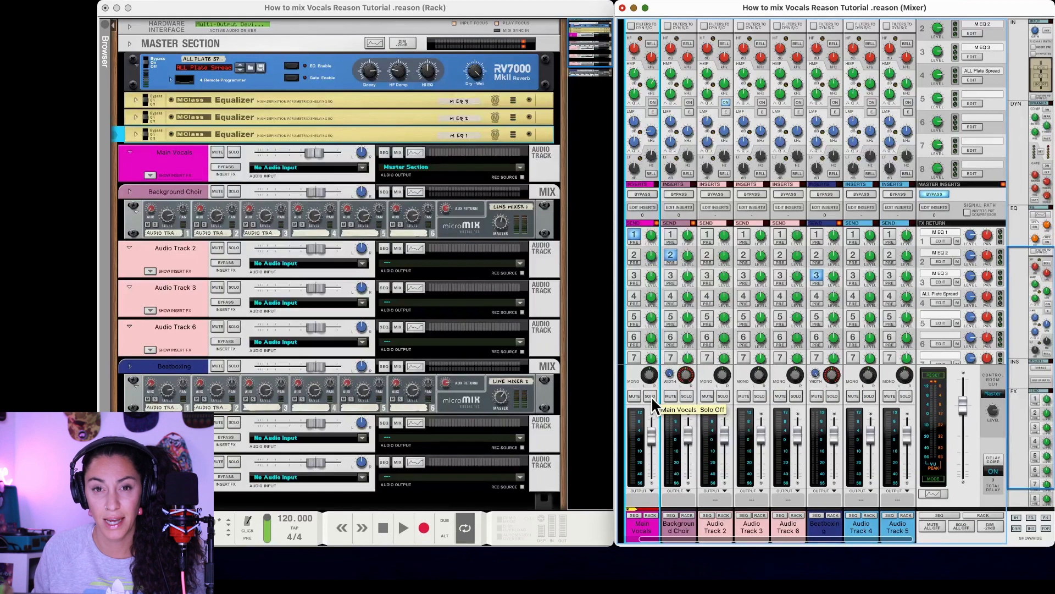
# - Switch on the master compressor in the mixer and lower its threshold during playback
pyautogui.scroll(5, 966, 339)
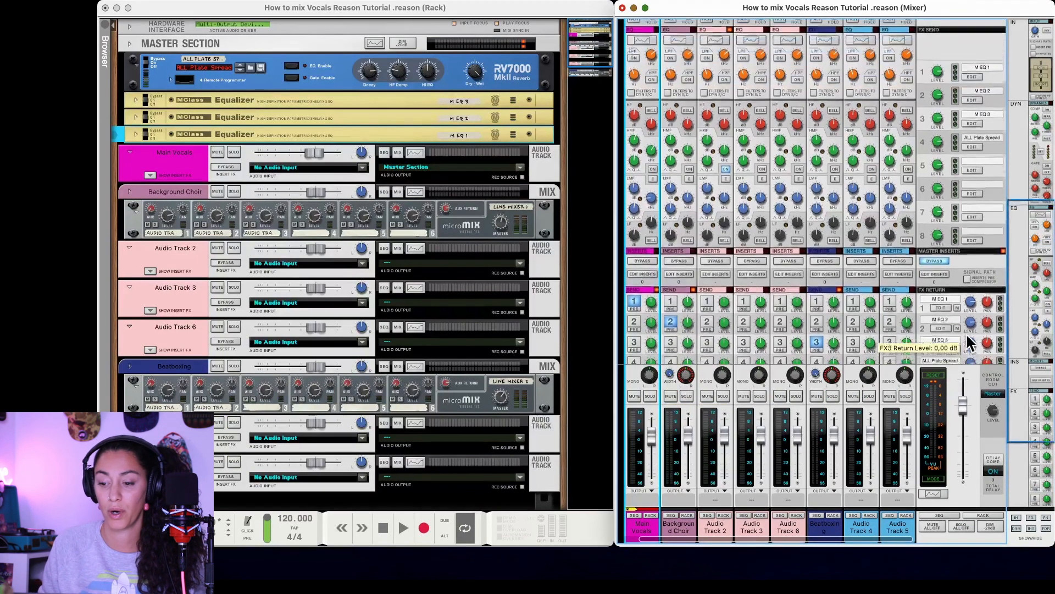
pyautogui.scroll(2, 966, 332)
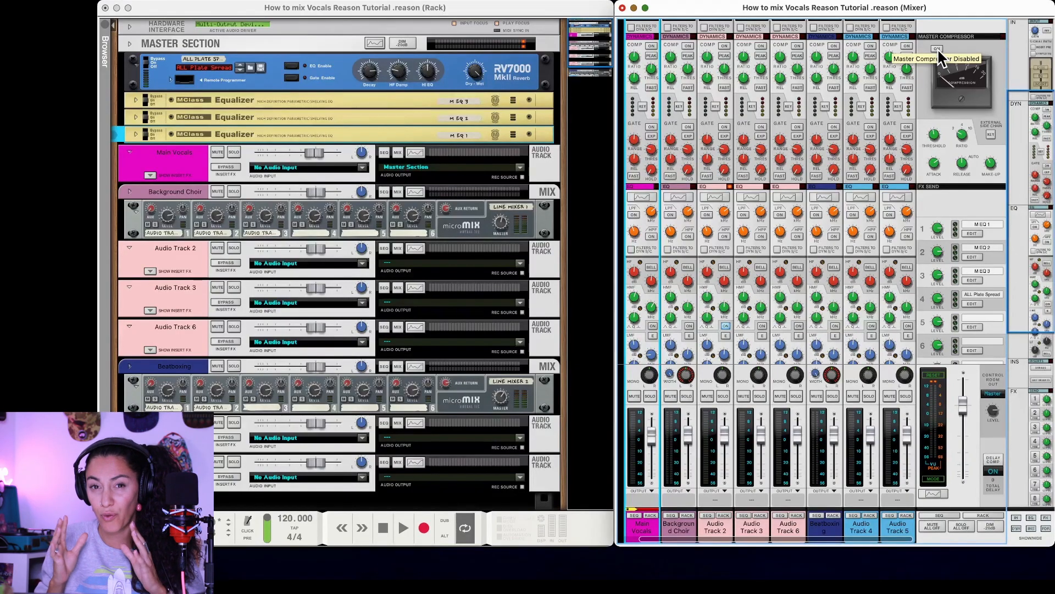
pyautogui.click(498, 52)
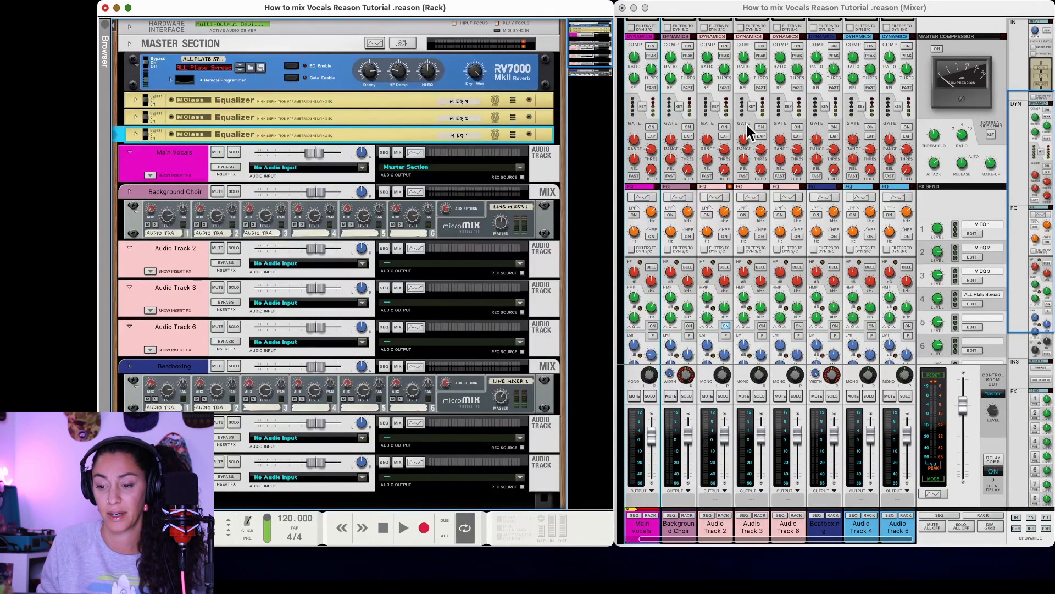
pyautogui.click(937, 49)
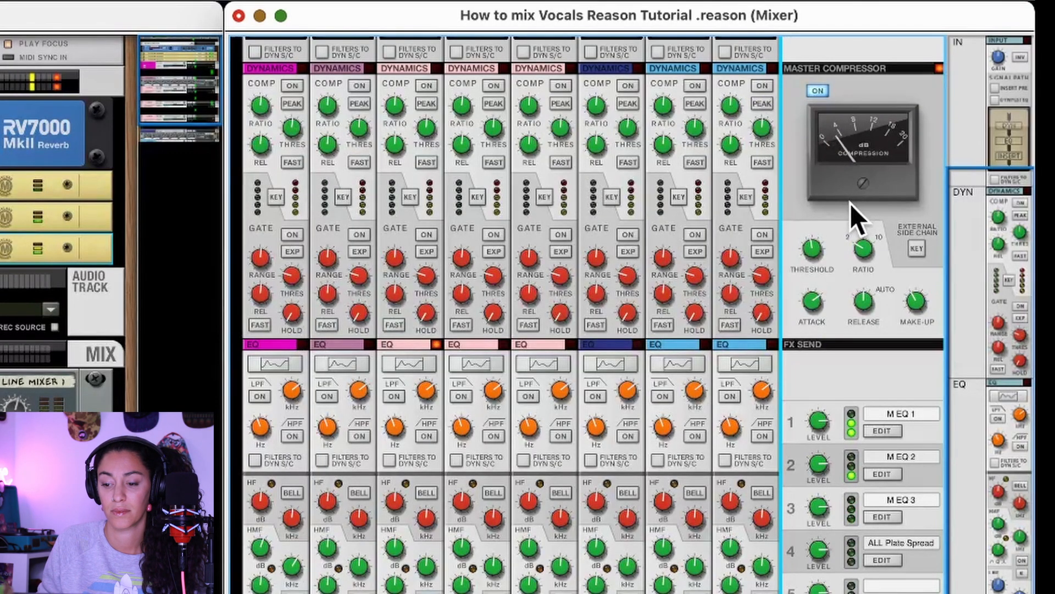
pyautogui.moveTo(814, 256)
pyautogui.moveTo(814, 256); pyautogui.dragTo(817, 269)
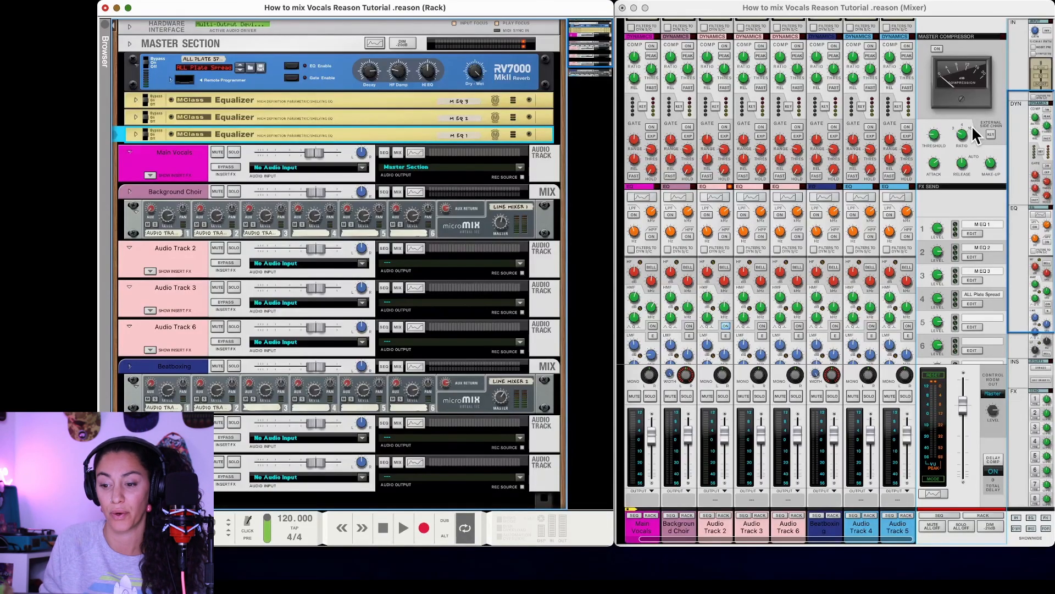
# - Turn the master compressor back on and set its threshold to -14.41 dB while playing back the full mix
pyautogui.click(971, 94)
pyautogui.press('space')
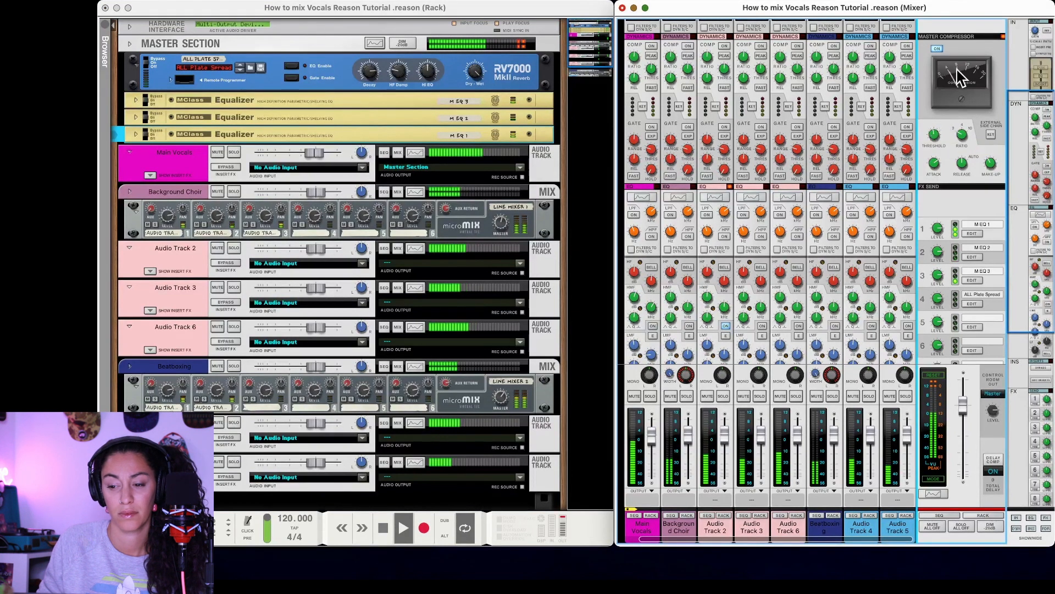
pyautogui.moveTo(936, 138)
pyautogui.scroll(1, 937, 137)
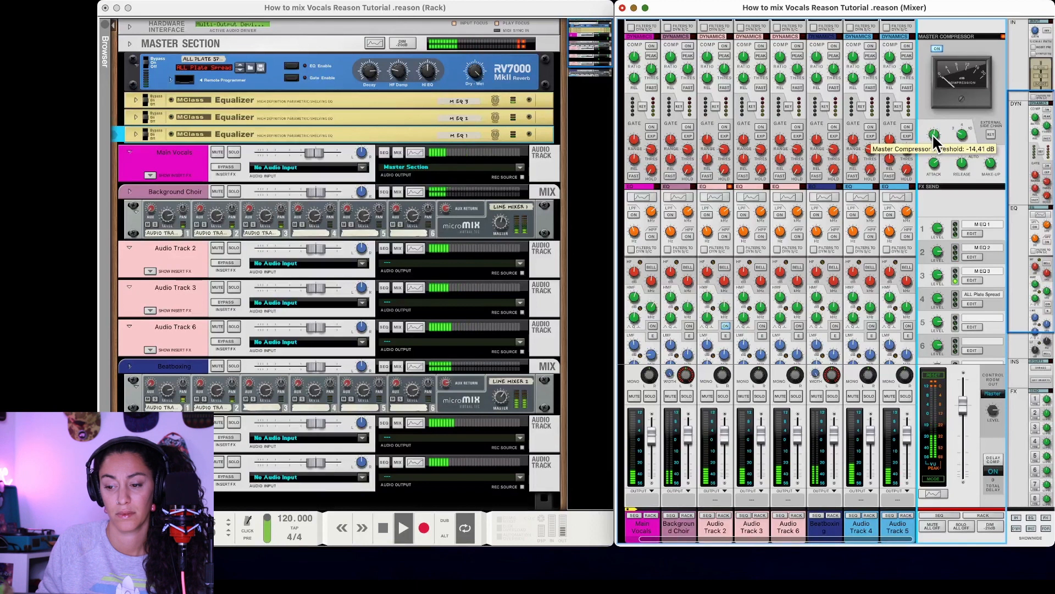
pyautogui.press('space')
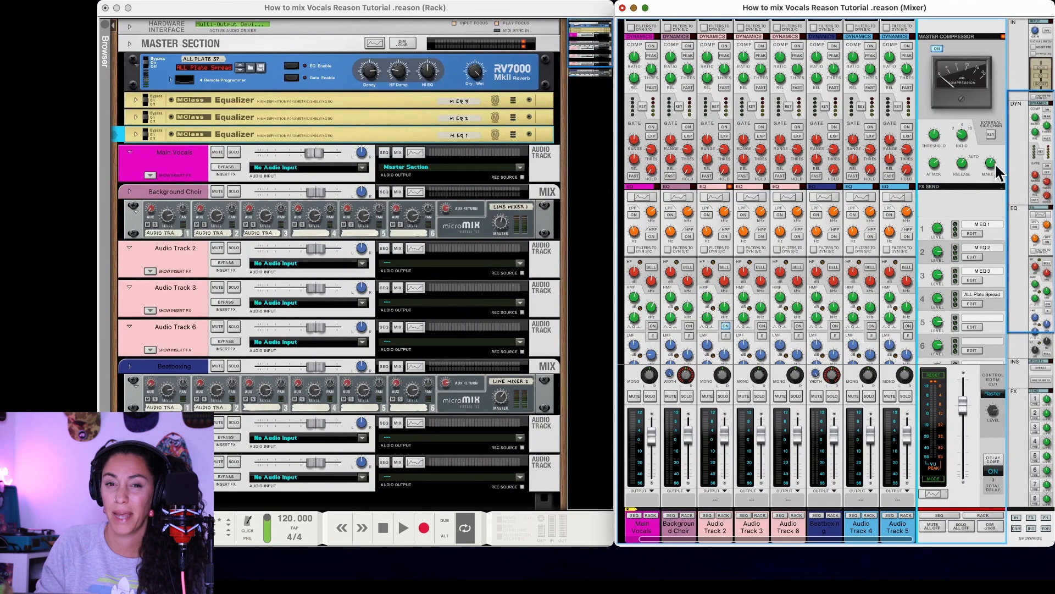
# - Open the Spectrum EQ window for the Main Vocals channel and move it clear of the track's rack controls
pyautogui.moveTo(997, 168)
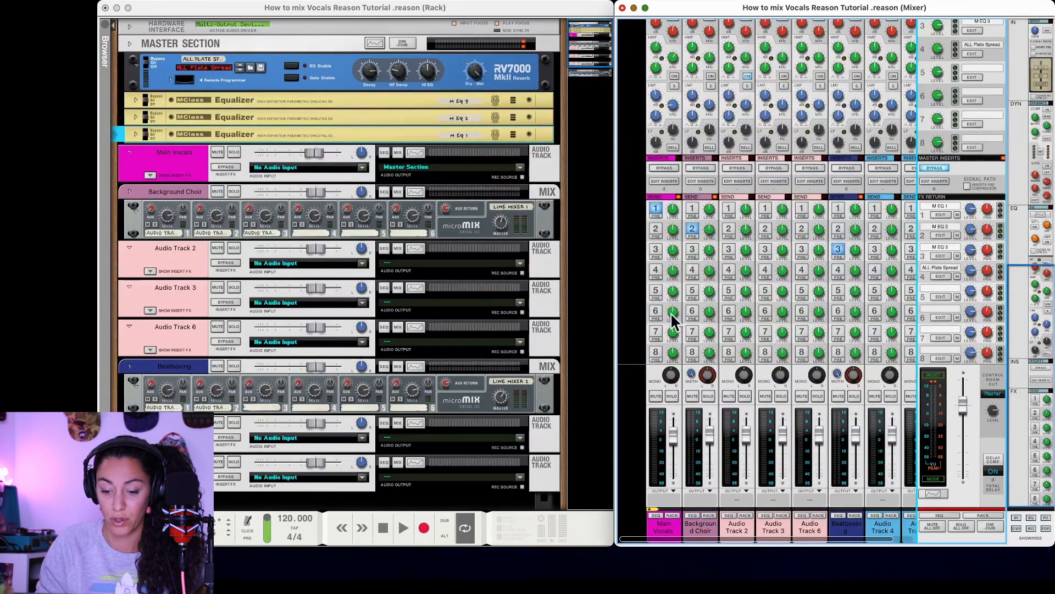
pyautogui.scroll(1, 669, 337)
pyautogui.scroll(5, 668, 337)
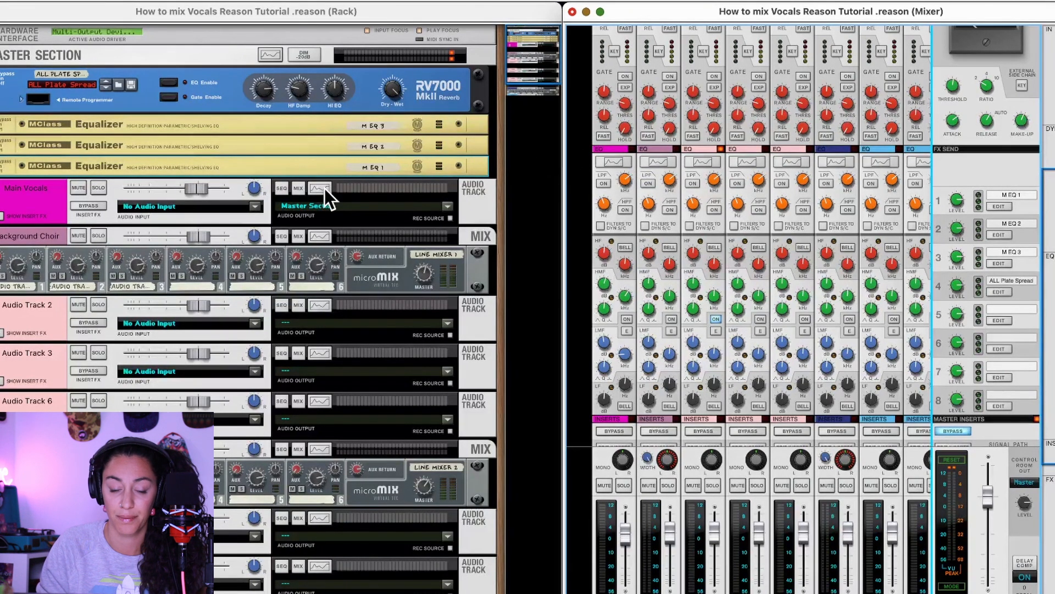
pyautogui.click(612, 161)
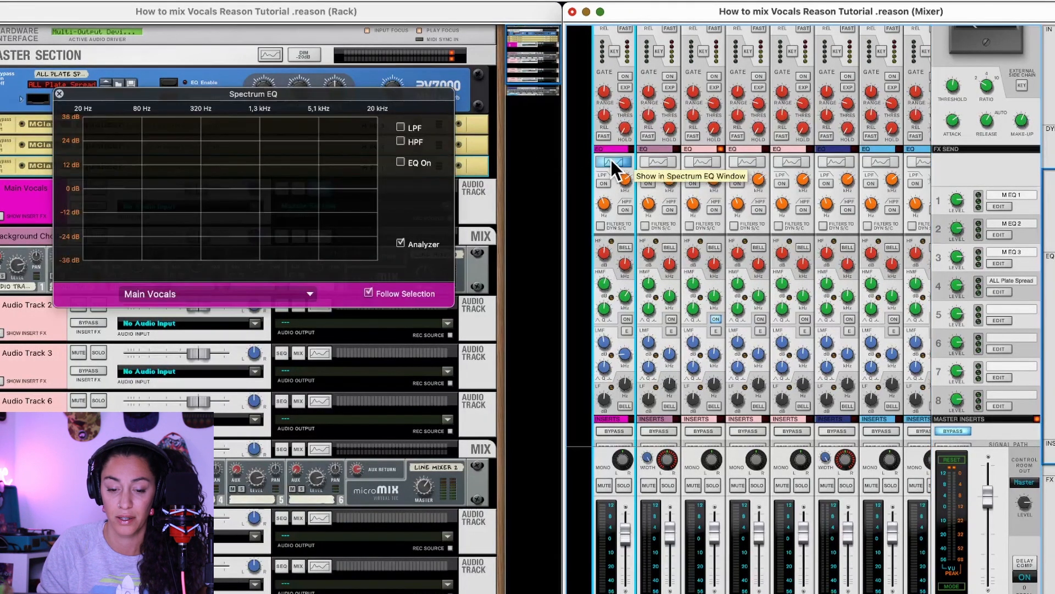
pyautogui.moveTo(335, 93); pyautogui.dragTo(513, 236)
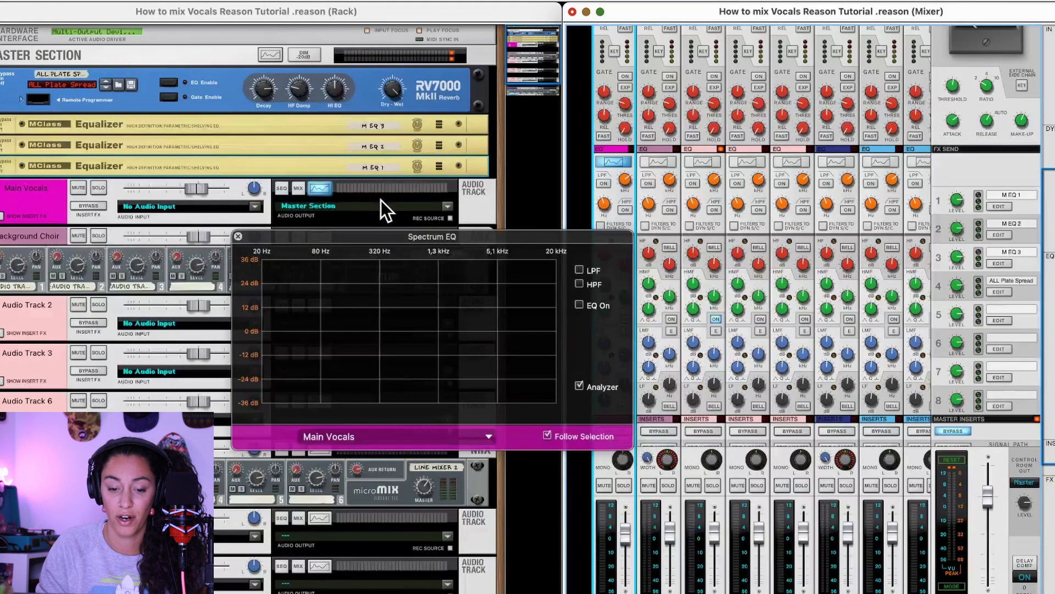
# - Toggle the Spectrum EQ display from the Main Vocals rack track and enable its high-pass filter
pyautogui.click(320, 189)
pyautogui.click(320, 189)
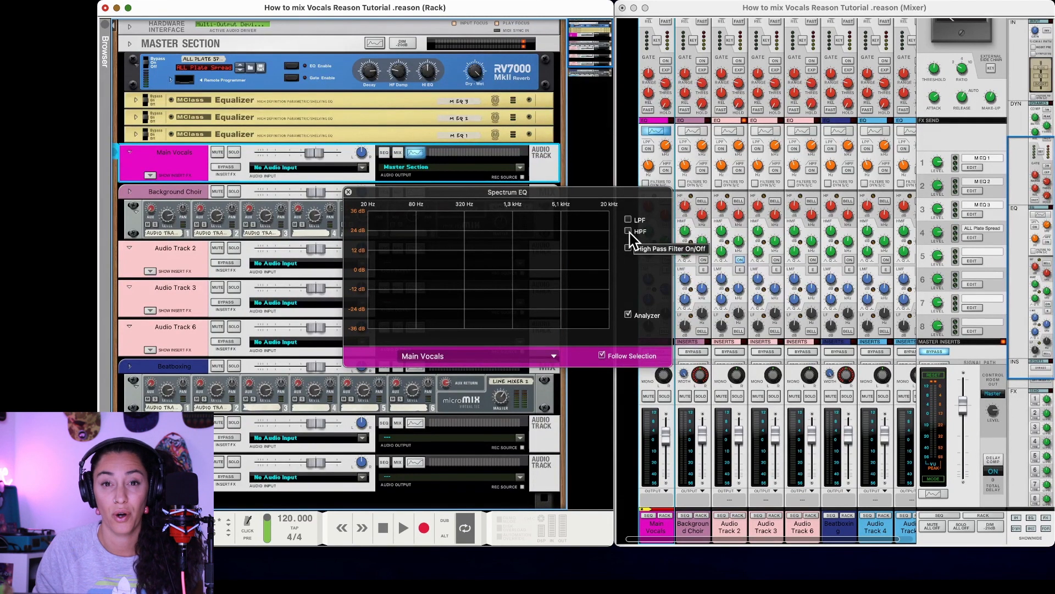
pyautogui.click(629, 231)
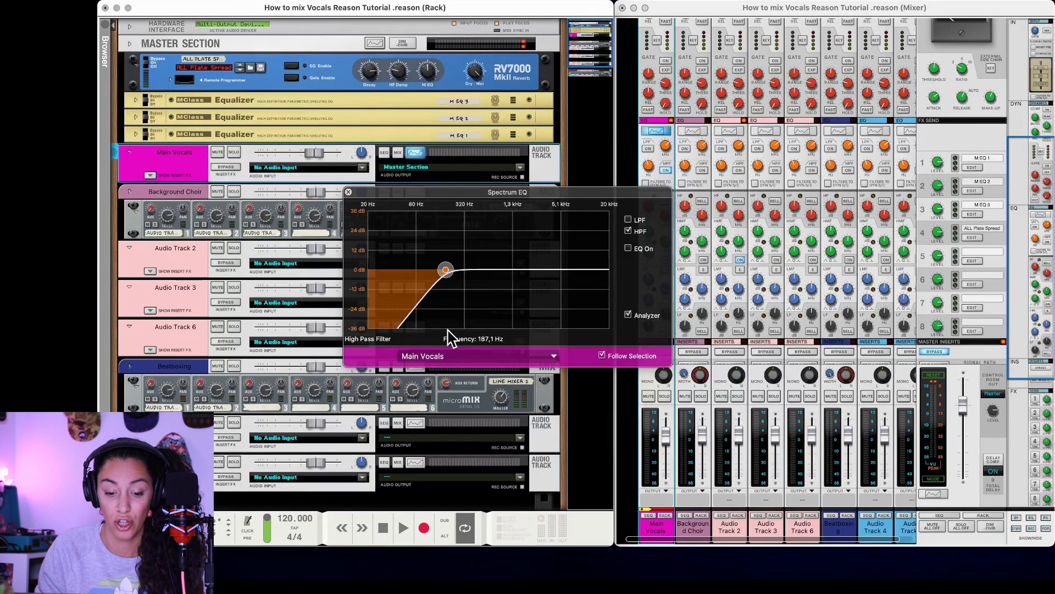
# - Enable the Main Vocals channel EQ and flatten its high-mid and low-mid bands to 0 dB
pyautogui.click(629, 248)
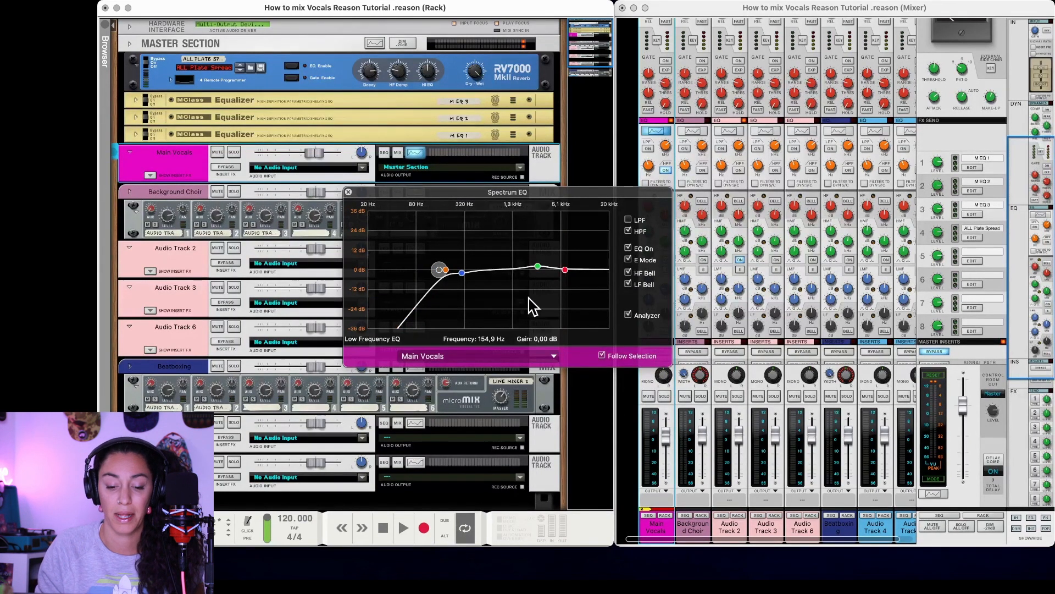
pyautogui.moveTo(539, 269); pyautogui.dragTo(539, 269)
pyautogui.moveTo(461, 273); pyautogui.dragTo(460, 269)
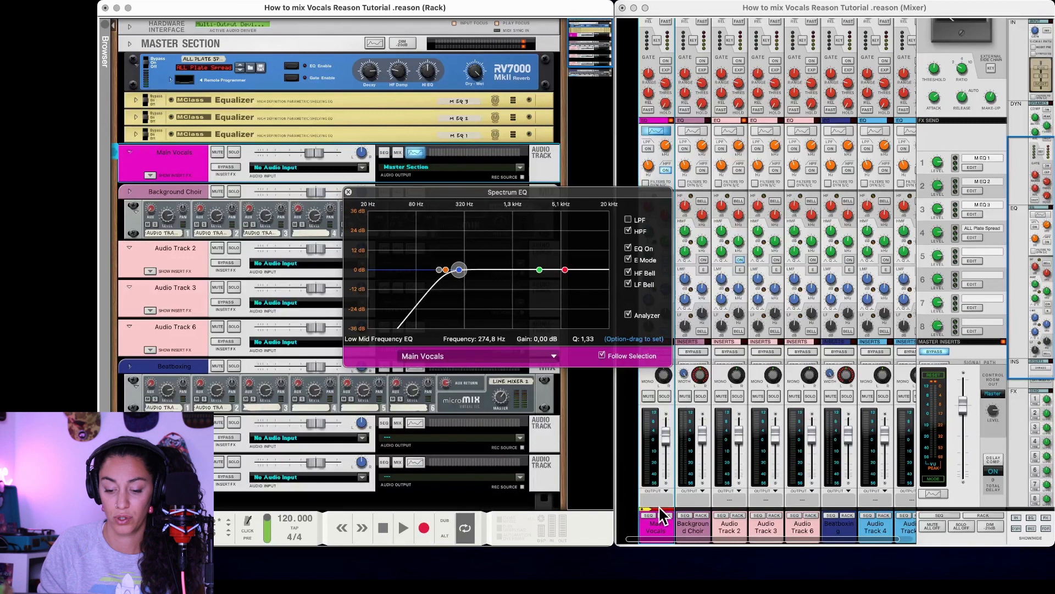
# - Solo the Main Vocals and boost the low-mid band to 16.83 dB at 282.5 Hz during playback to audition it
pyautogui.click(665, 395)
pyautogui.press('space')
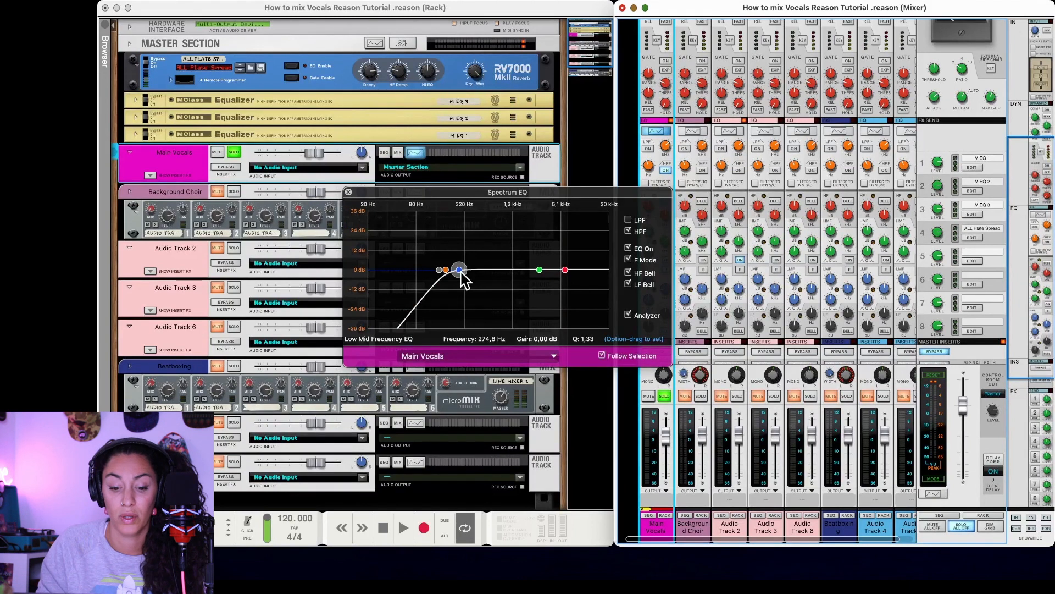
pyautogui.press('space')
pyautogui.moveTo(461, 271); pyautogui.dragTo(460, 241)
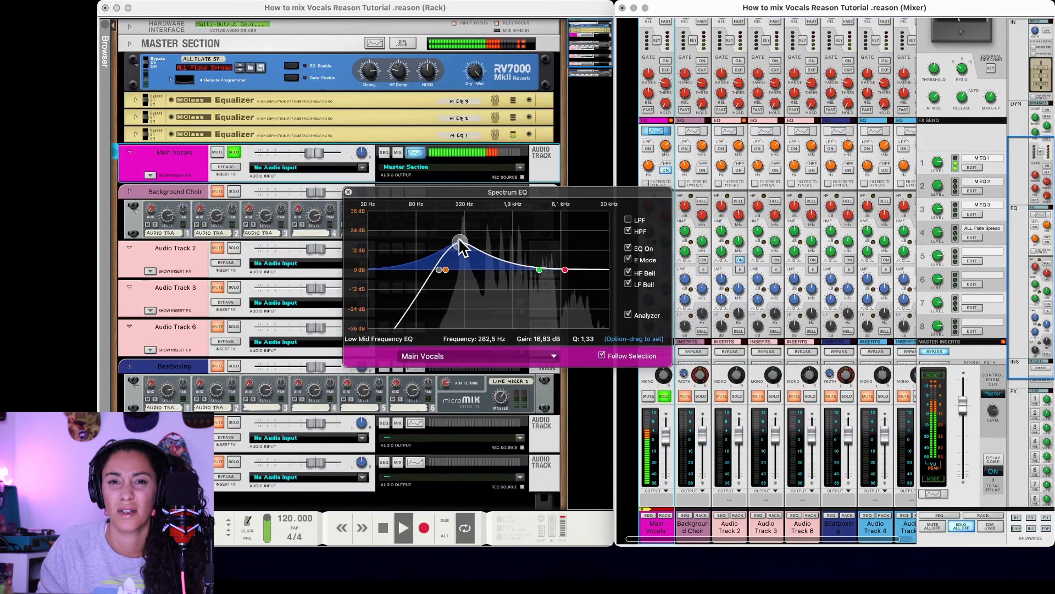
pyautogui.press('space')
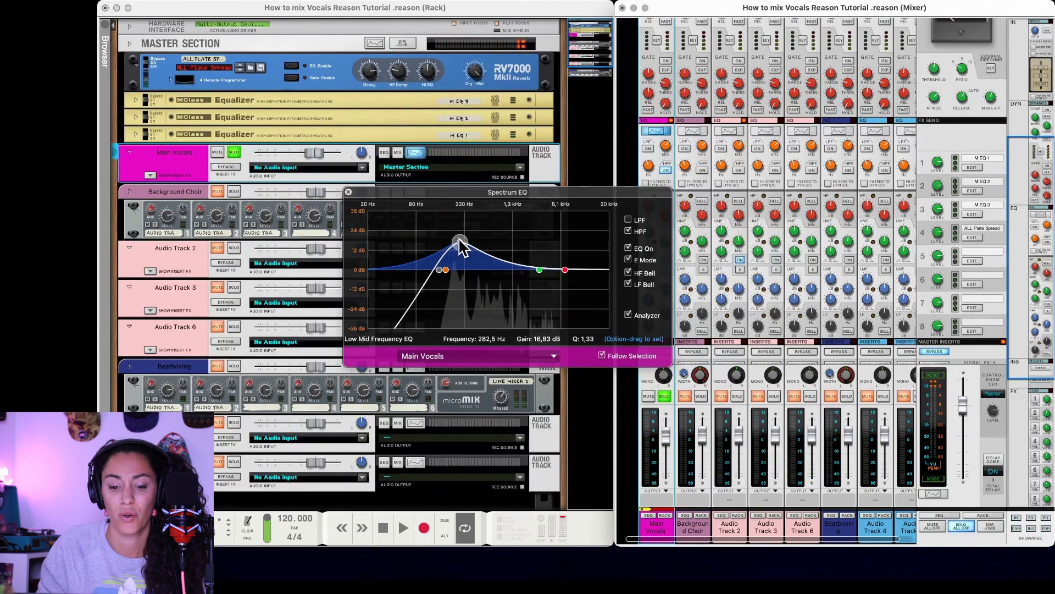
# - Cut the Main Vocals low-mid band to -2.22 dB at 274.8 Hz while playing back the soloed channel
pyautogui.press('space')
pyautogui.moveTo(460, 241); pyautogui.dragTo(462, 278)
pyautogui.press('space')
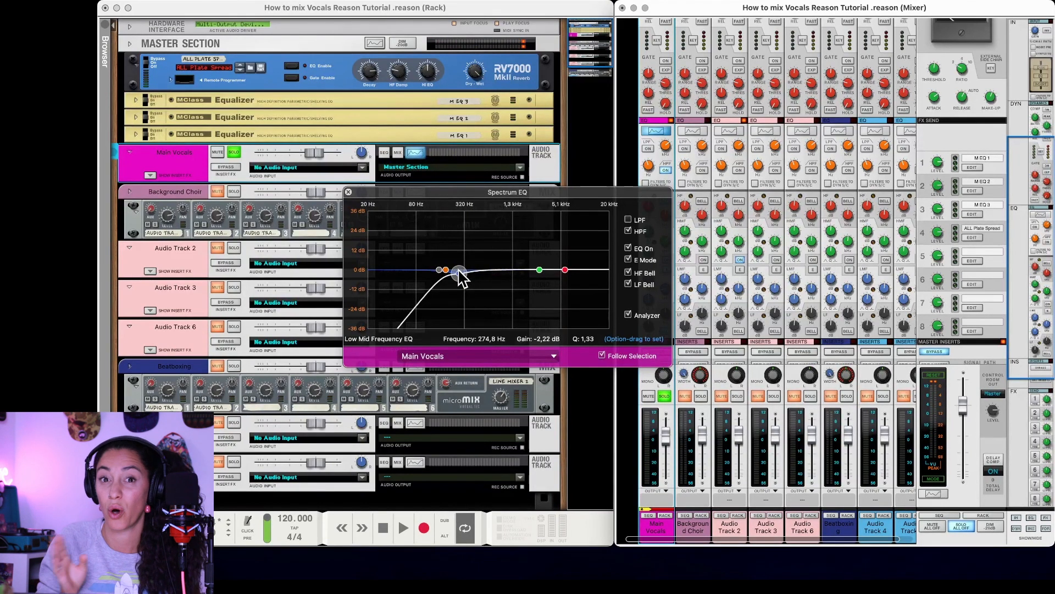
# - During playback, set the Main Vocals high-mid band to -0.95 dB at 653.9 Hz and high-frequency band to 2.54 dB at 3.83 kHz, and end the solo
pyautogui.press('space')
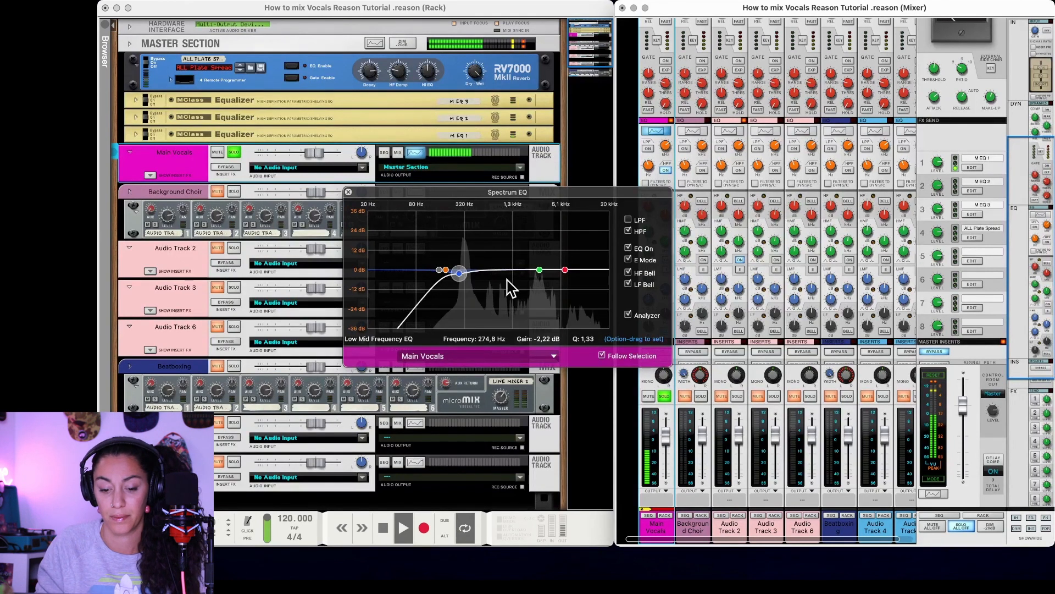
pyautogui.moveTo(540, 271); pyautogui.dragTo(492, 275)
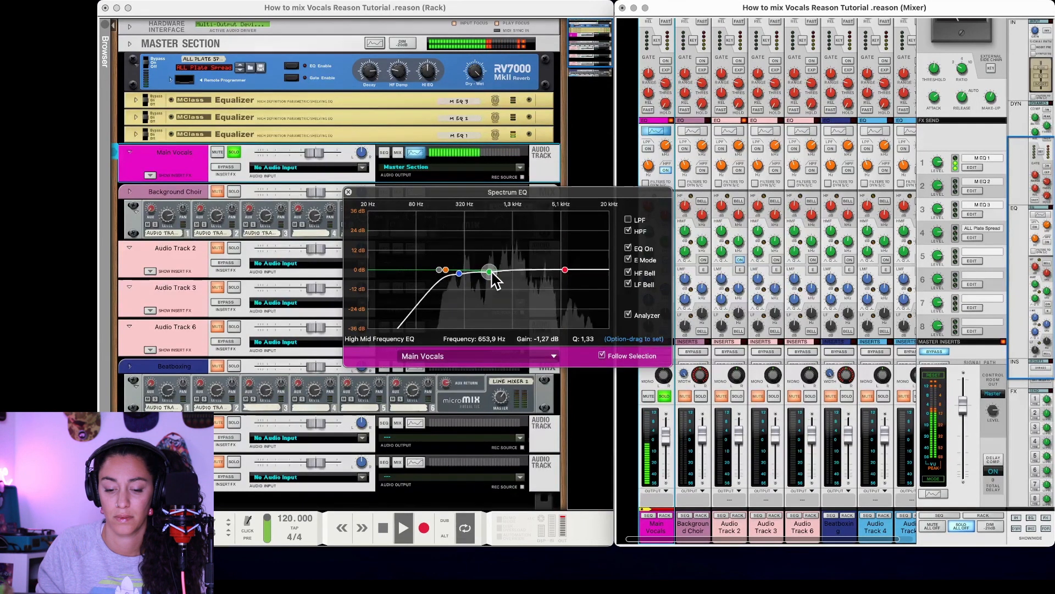
pyautogui.moveTo(565, 269)
pyautogui.mouseDown()
pyautogui.moveTo(554, 254)
pyautogui.moveTo(556, 273)
pyautogui.mouseUp()
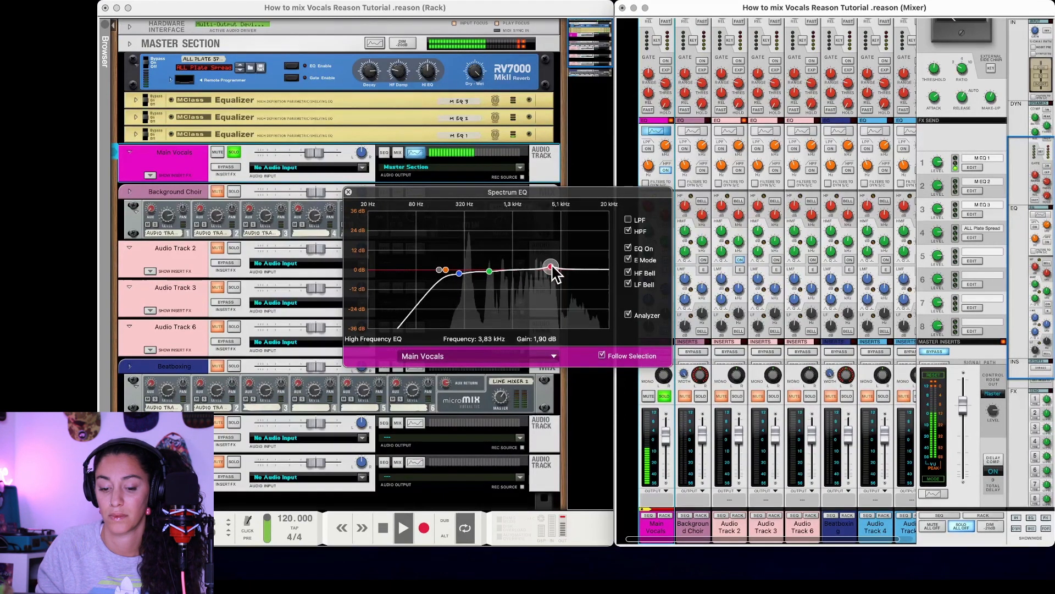
pyautogui.press('space')
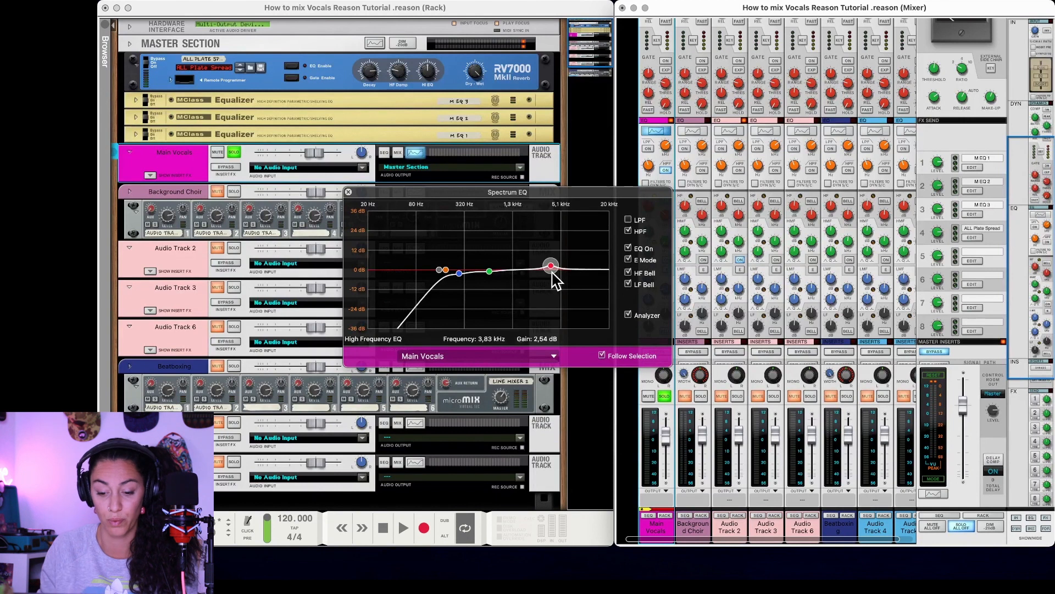
pyautogui.click(665, 396)
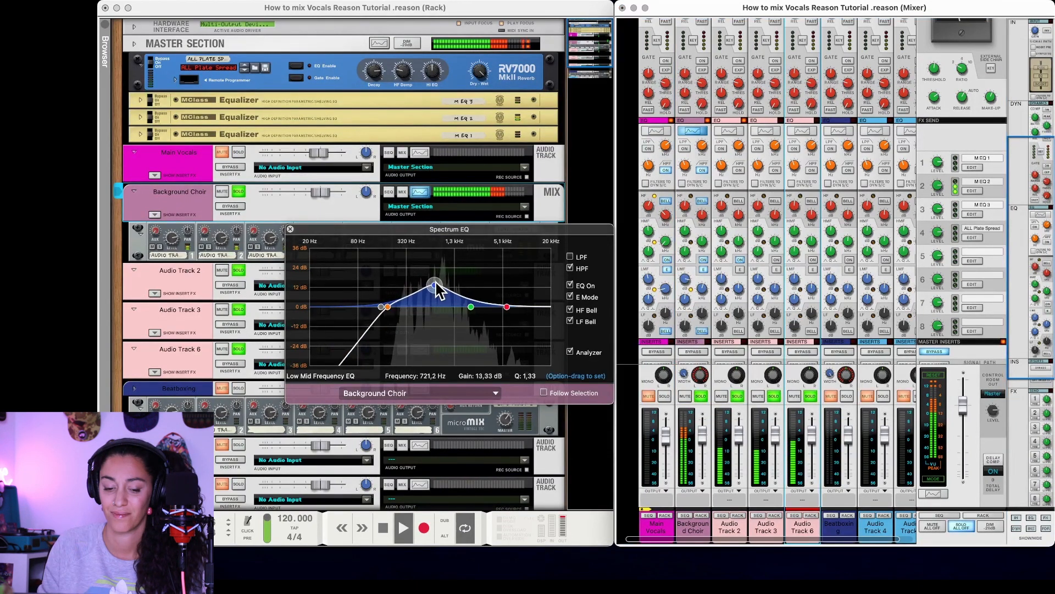
# - Boost the Background Choir high-mid band to 2.54 dB at 2.05 kHz and compare its Spectrum EQ with the Main Vocals curve
pyautogui.moveTo(436, 286); pyautogui.dragTo(472, 303)
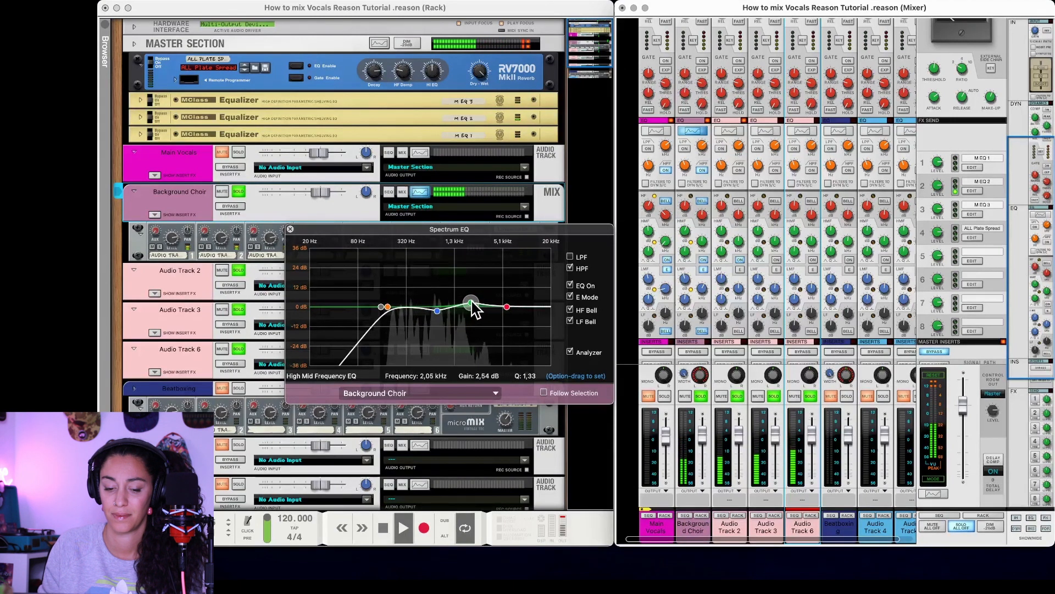
pyautogui.click(454, 394)
pyautogui.click(454, 380)
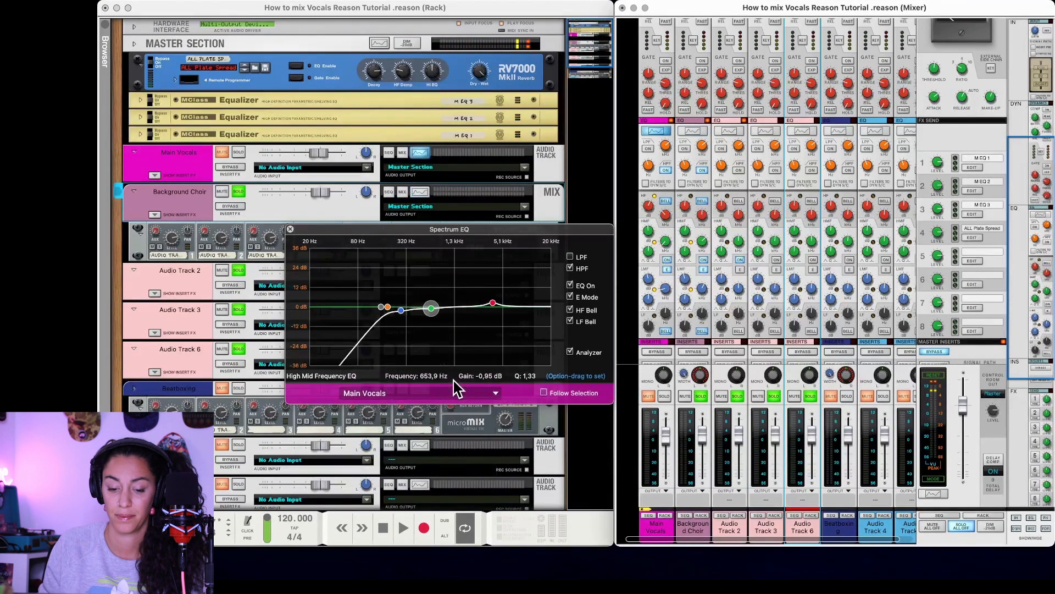
pyautogui.click(454, 392)
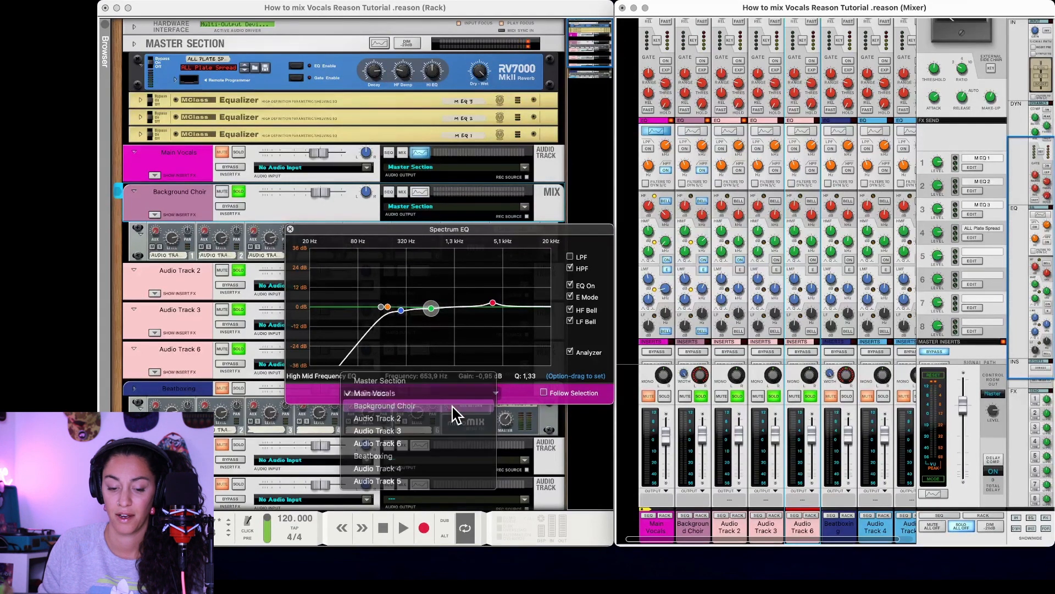
pyautogui.click(453, 406)
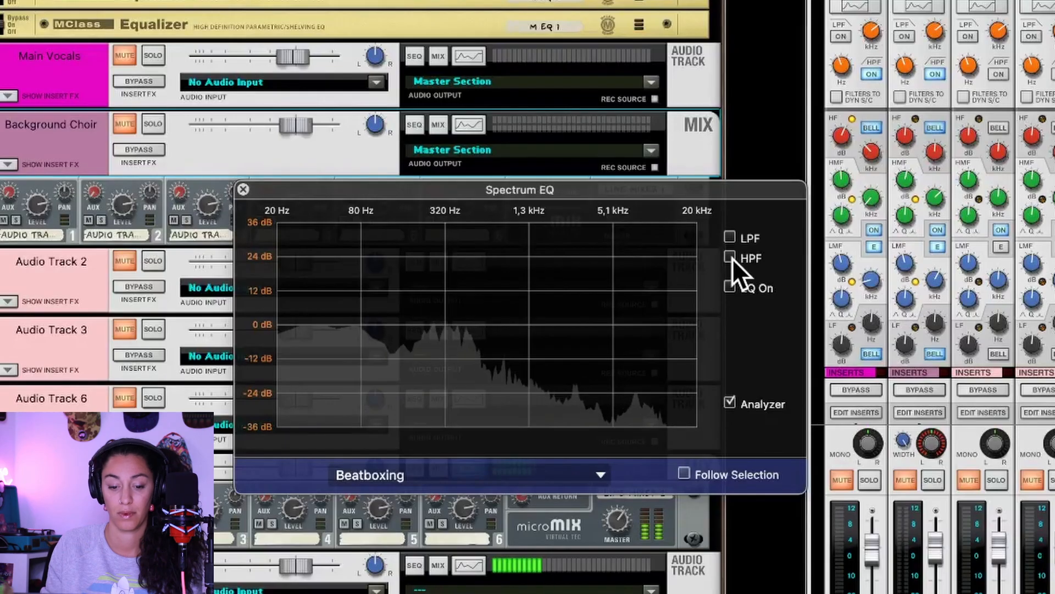
# - Toggle the Beatboxing high-pass filter at 187.1 Hz on and off during playback to compare the sound
pyautogui.click(570, 268)
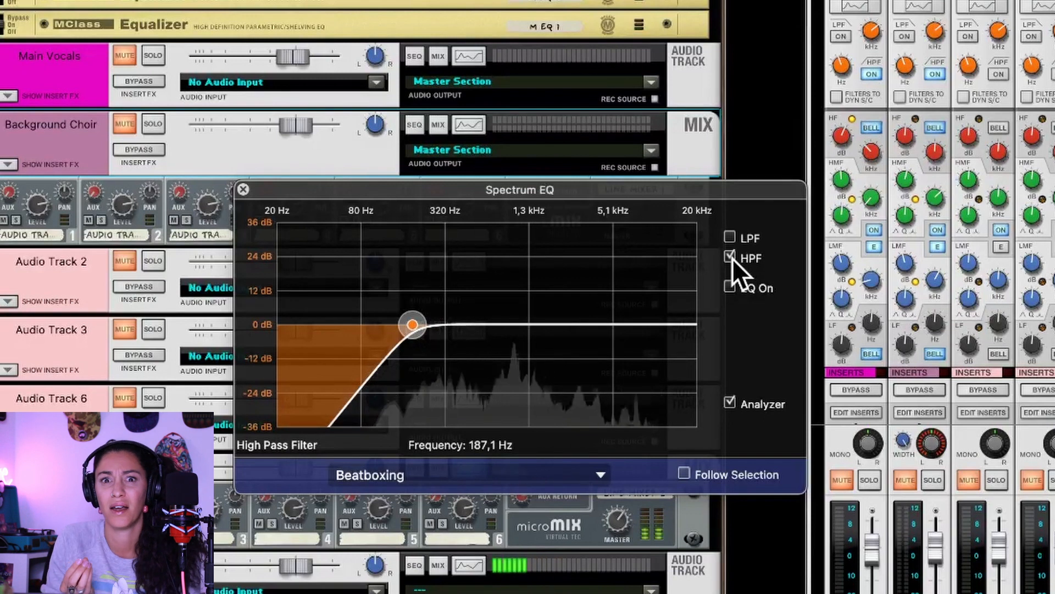
pyautogui.click(731, 257)
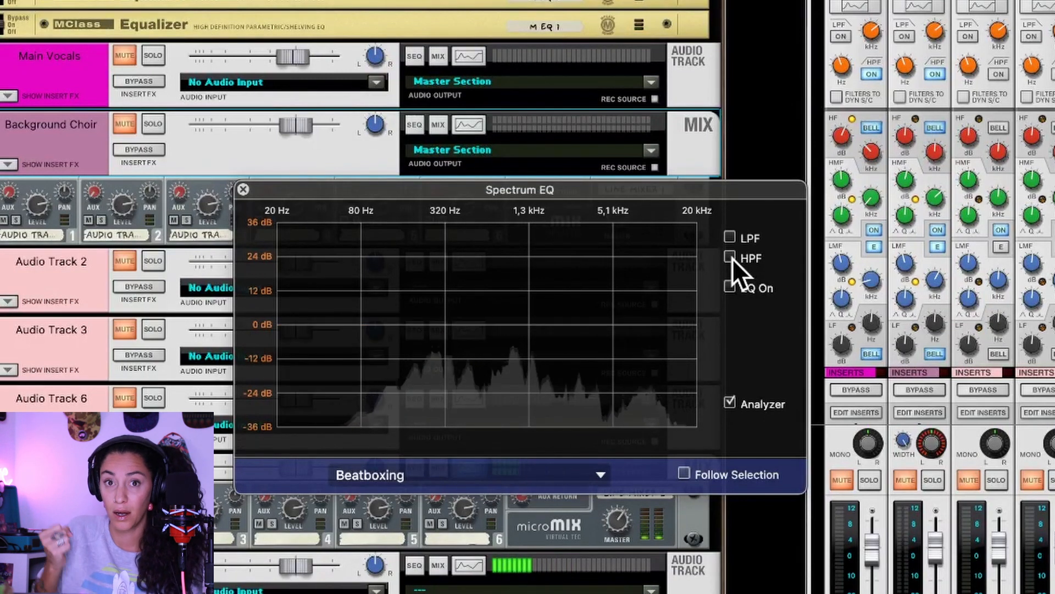
pyautogui.click(731, 257)
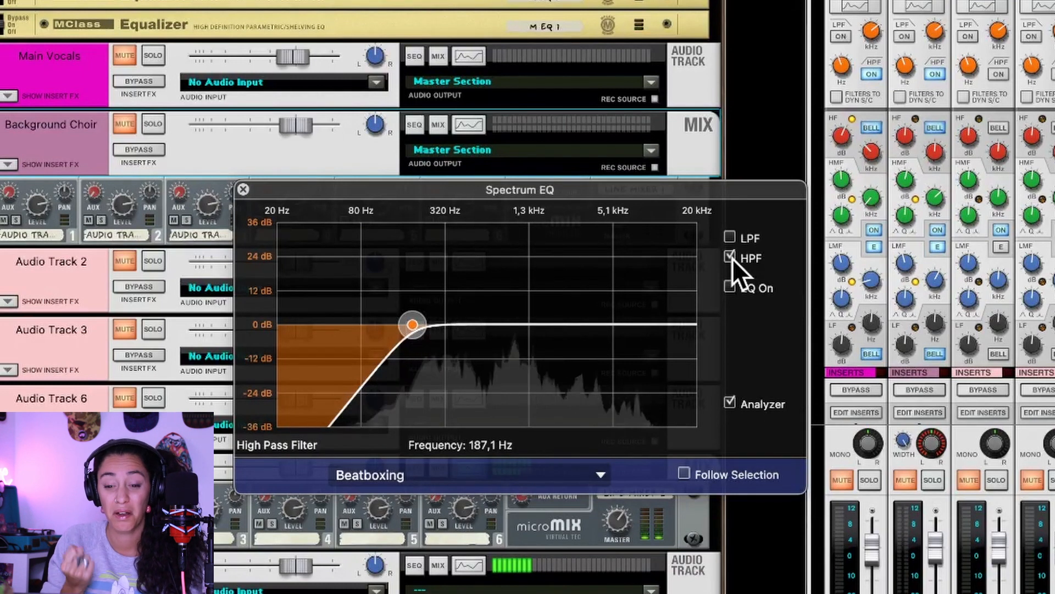
pyautogui.click(731, 258)
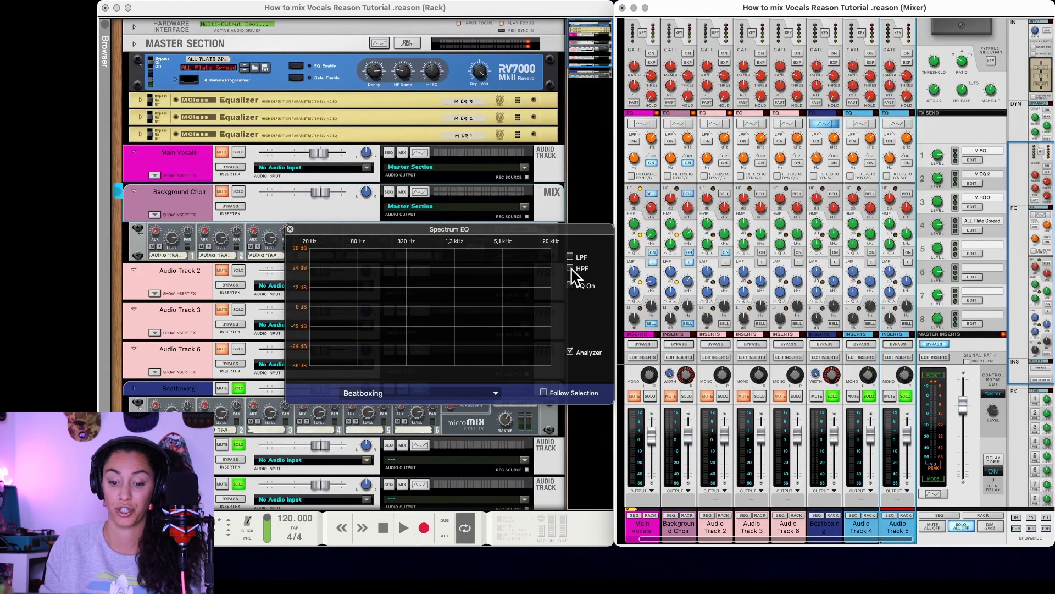
# - Enable the high-pass filter and EQ for the Beatboxing channel, and toggle the spectrum analyzer off and on
pyautogui.click(571, 268)
pyautogui.click(571, 285)
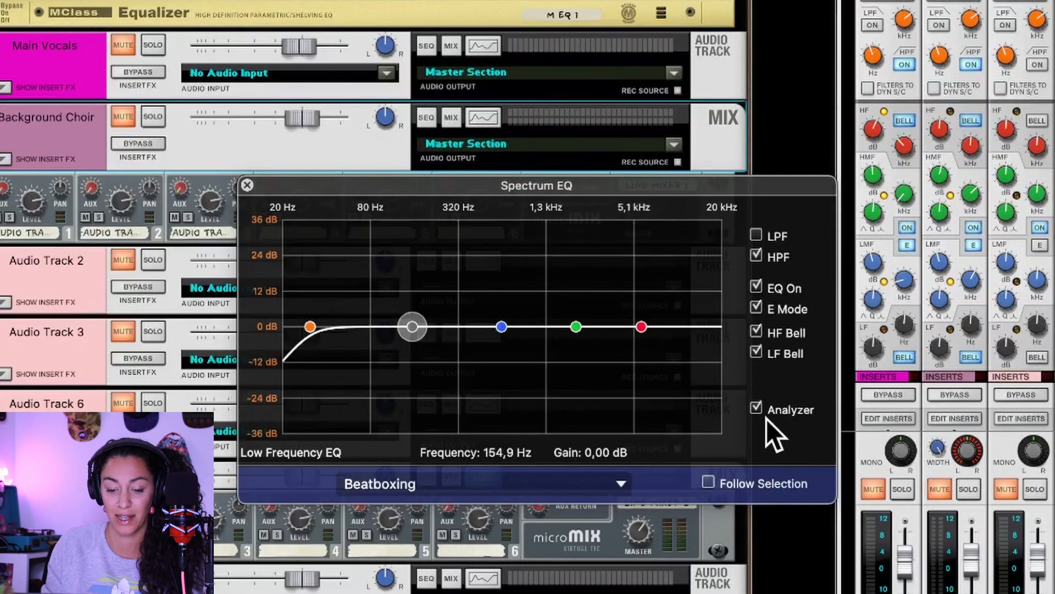
pyautogui.click(757, 409)
pyautogui.click(758, 409)
# - During playback, boost the Beatboxing low-frequency band around 80 Hz and set the high-frequency band to 5.40 dB at 8.25 kHz
pyautogui.moveTo(413, 327); pyautogui.dragTo(363, 293)
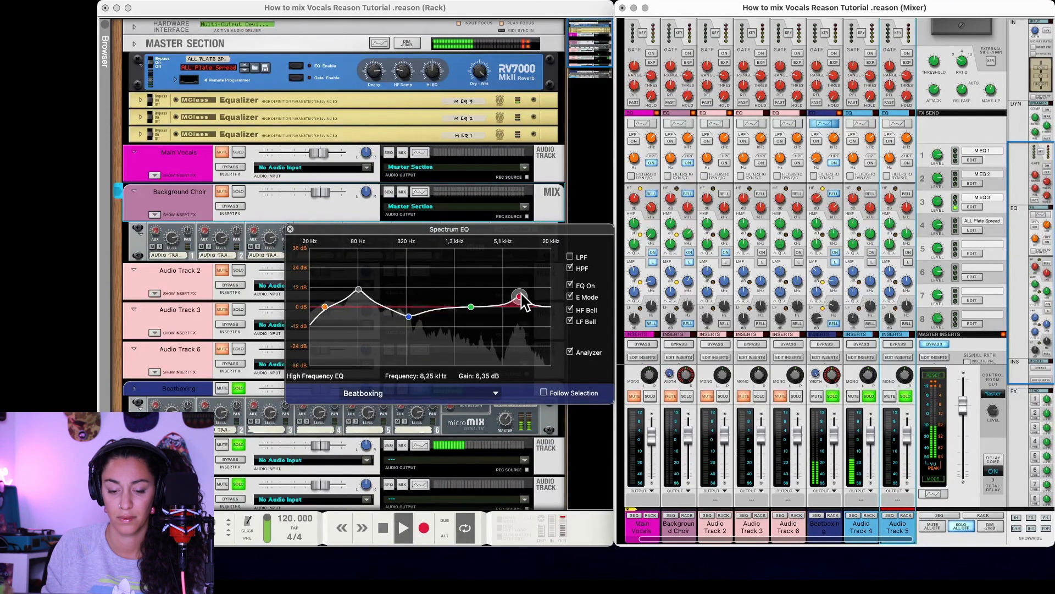
pyautogui.moveTo(521, 298); pyautogui.dragTo(522, 299)
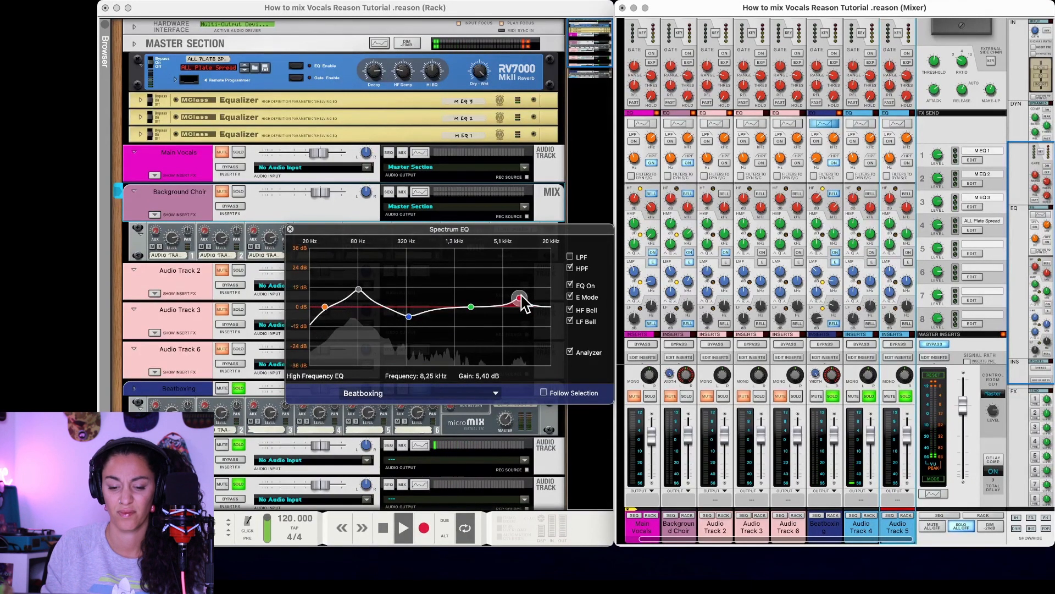
pyautogui.press('space')
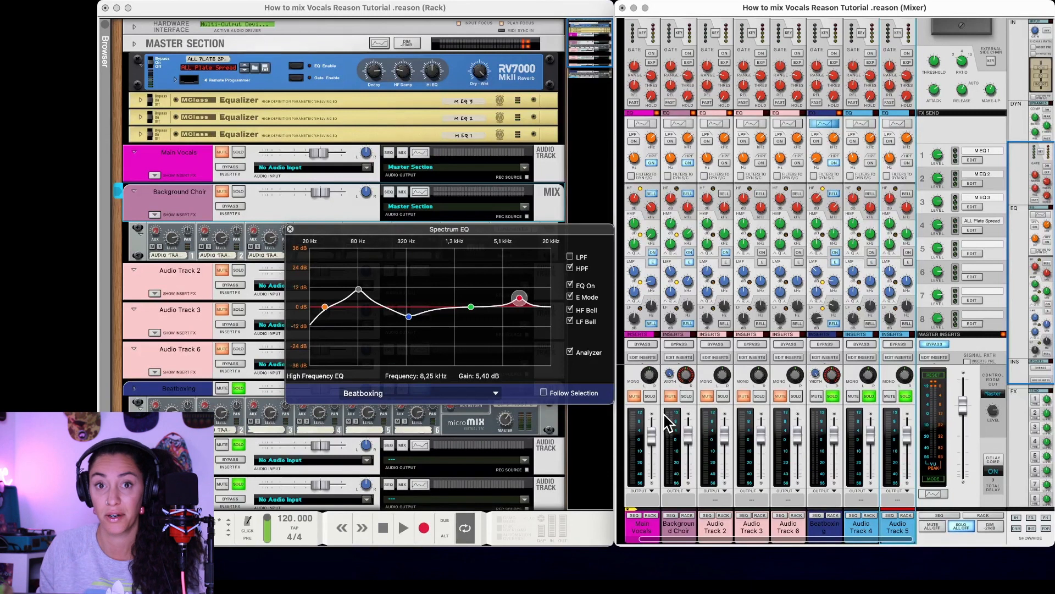
# - Unsolo the beatboxing channels and play back the full mix to check the balance
pyautogui.click(833, 396)
pyautogui.click(873, 395)
pyautogui.click(403, 528)
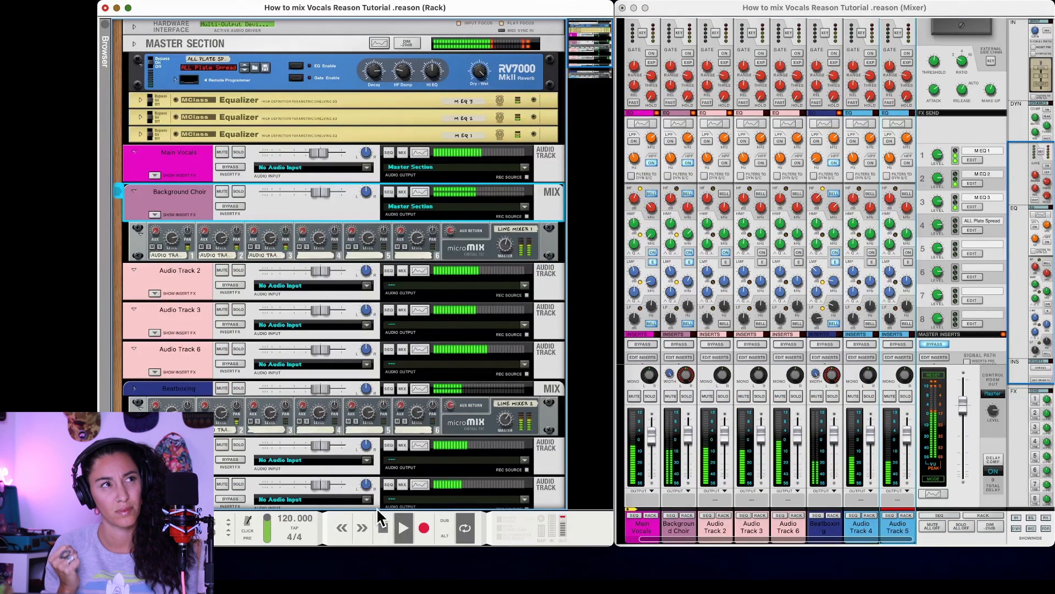
pyautogui.click(379, 515)
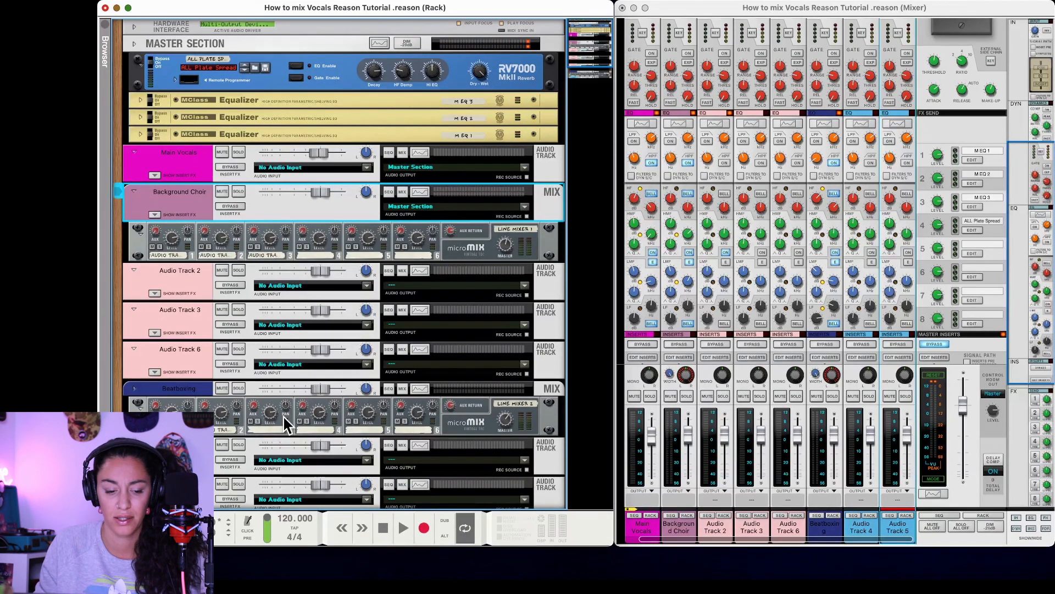
# - Solo the Beatboxing bus, raise its high-mid band to 2.54 dB at 1.28 kHz during playback, and end the solo
pyautogui.click(239, 388)
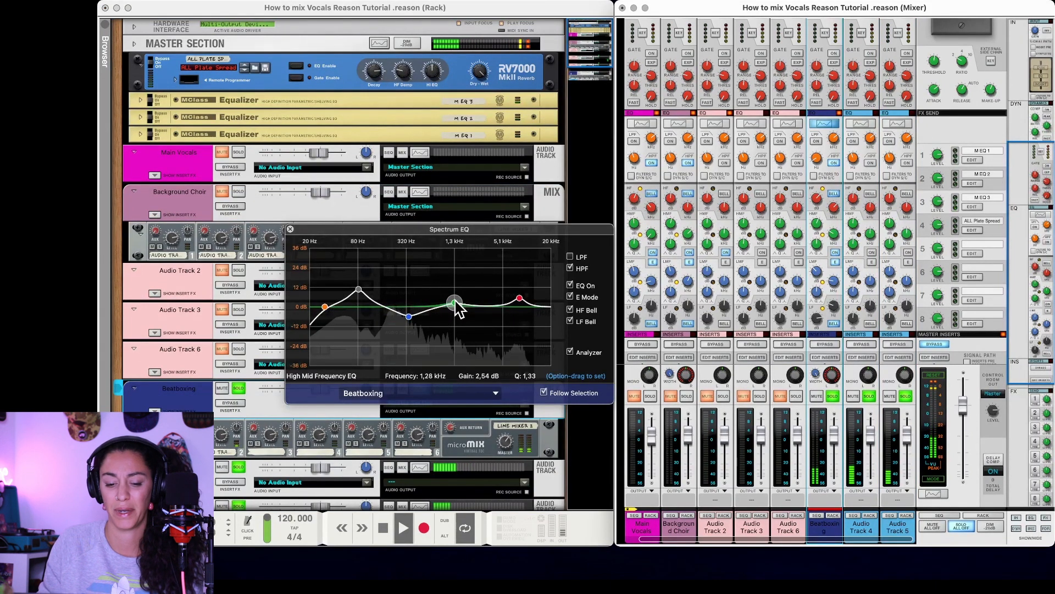
pyautogui.press('space')
pyautogui.click(830, 397)
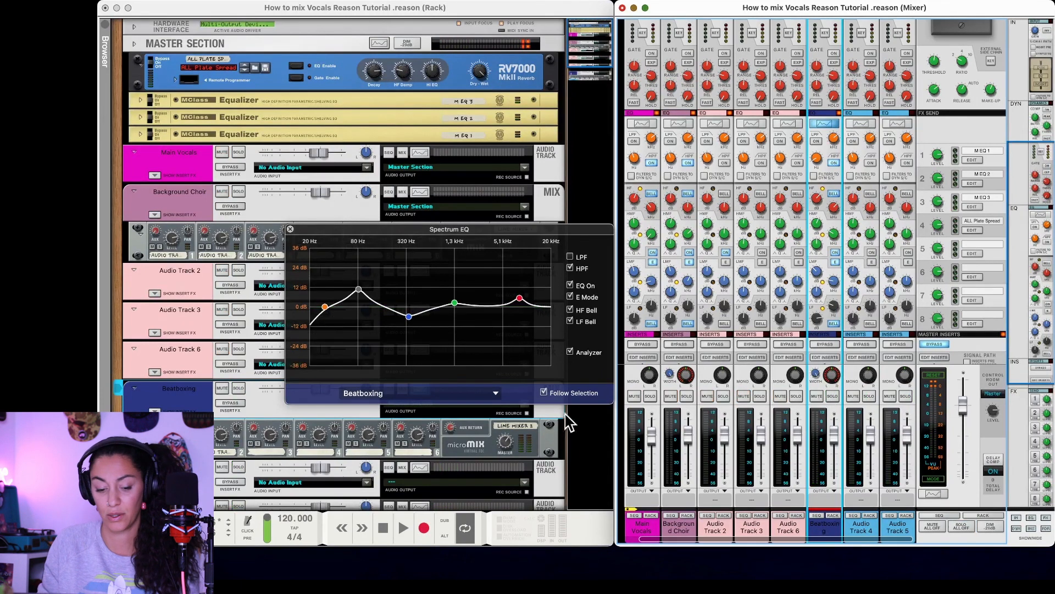
# - Play back the full mix and slightly lower the Beatboxing low-frequency boost around 80 Hz
pyautogui.click(381, 528)
pyautogui.press('space')
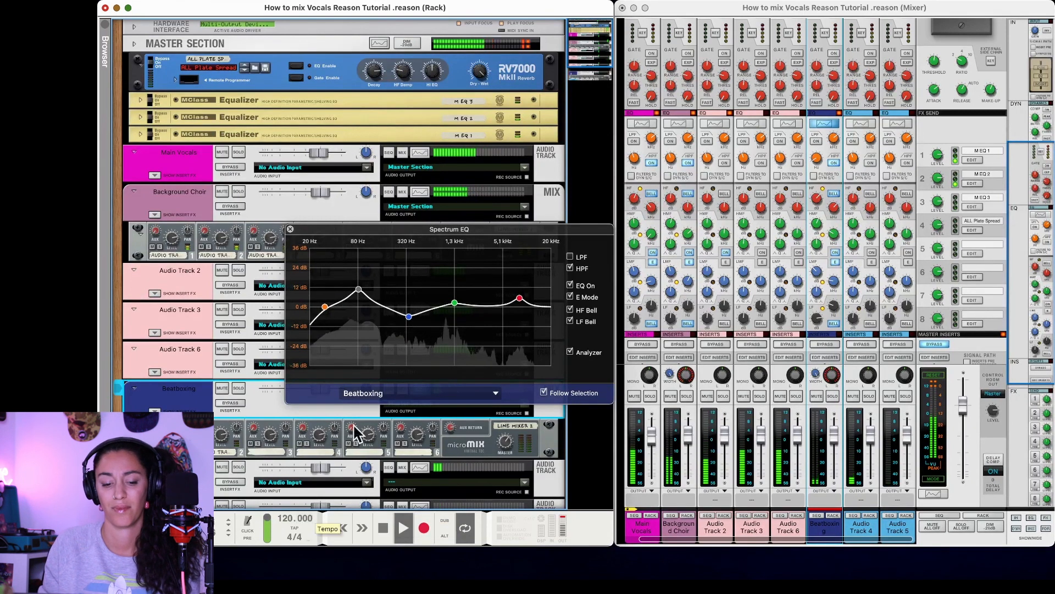
pyautogui.moveTo(359, 290); pyautogui.dragTo(359, 294)
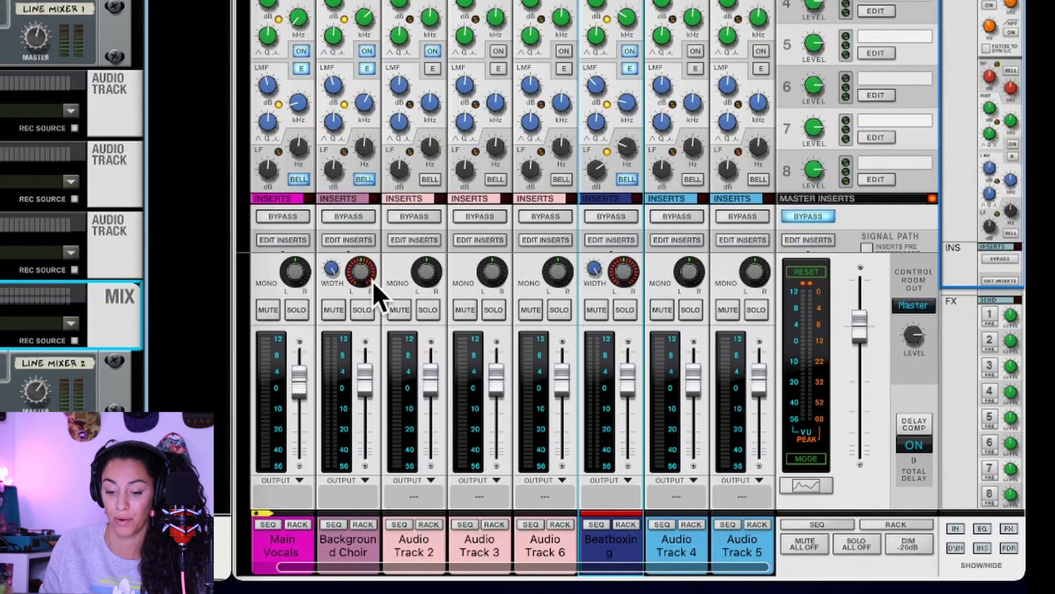
pyautogui.moveTo(425, 278); pyautogui.dragTo(425, 278)
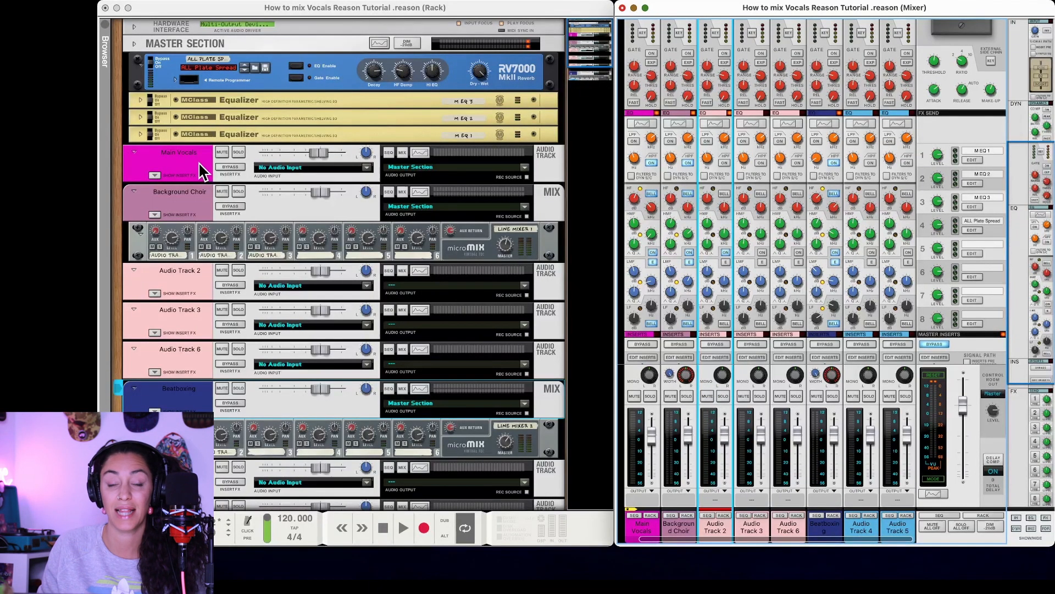
# - Cable the Main Vocals direct output to the first audio input of Line Mixer 3 and return to the rack's front view
pyautogui.moveTo(481, 215); pyautogui.dragTo(161, 177)
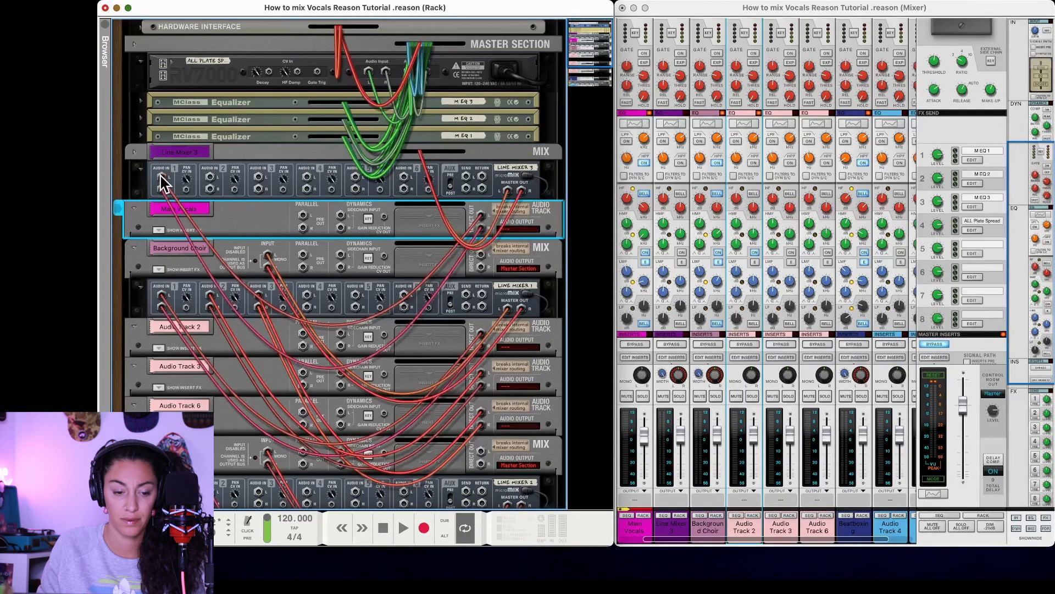
pyautogui.press('Tab')
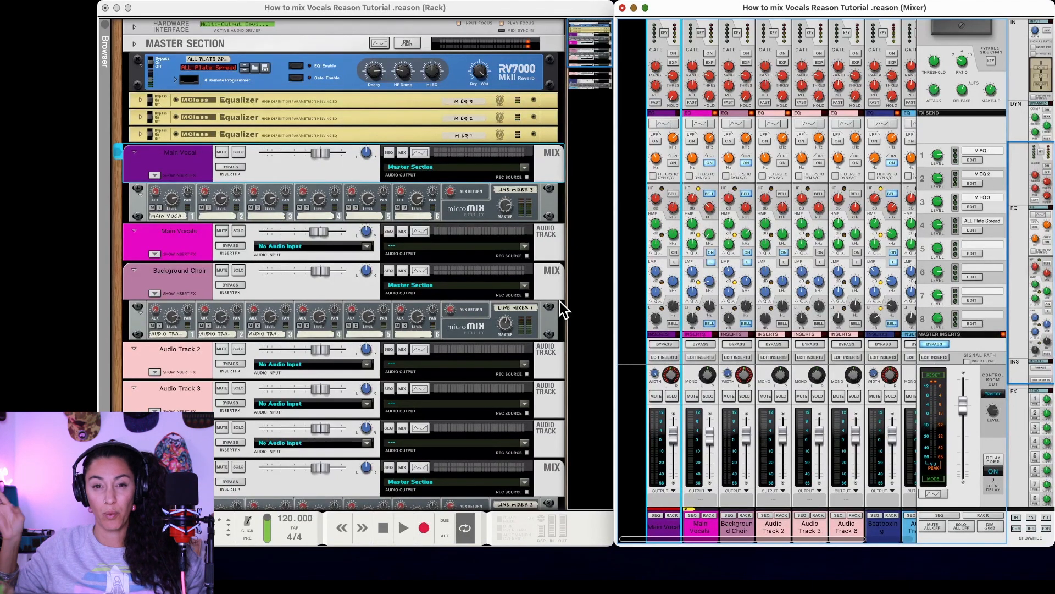
# - Narrow the stereo width of the Main Vocal bus channel to 40 in the mixer
pyautogui.moveTo(654, 374)
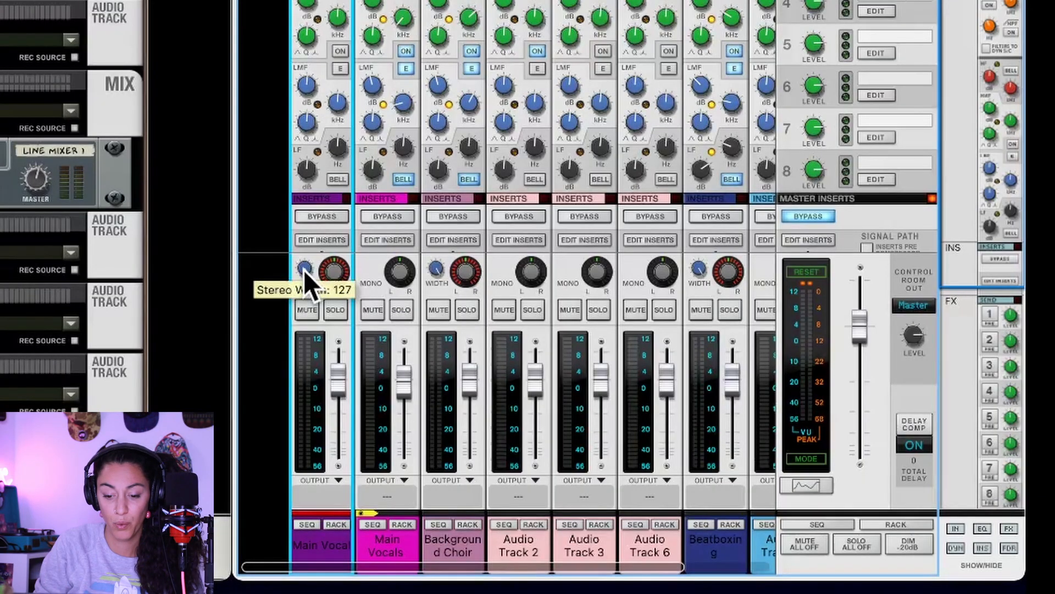
pyautogui.moveTo(304, 268); pyautogui.dragTo(312, 315)
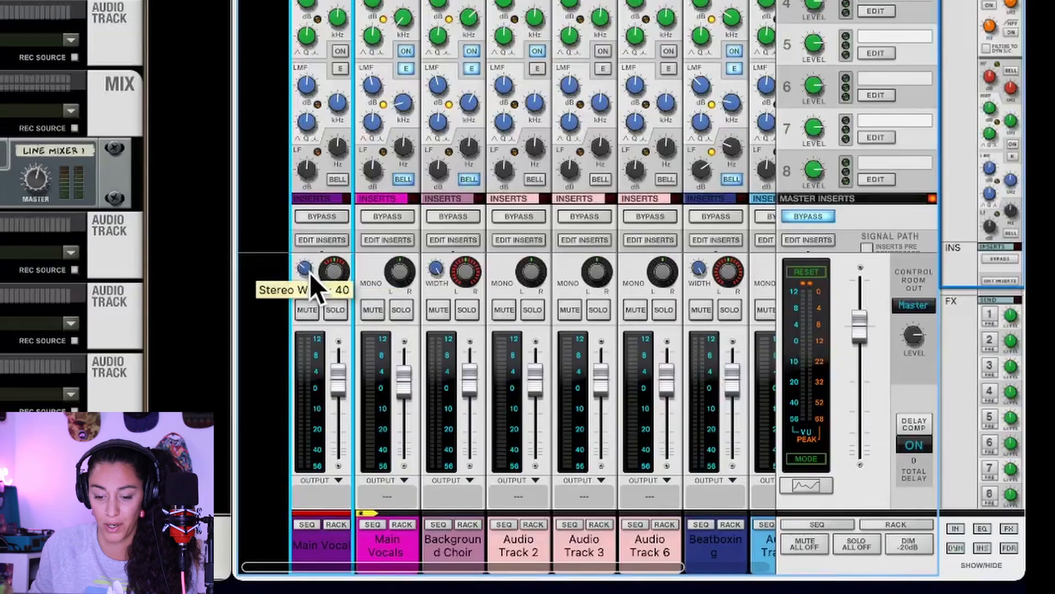
pyautogui.moveTo(309, 271); pyautogui.dragTo(309, 278)
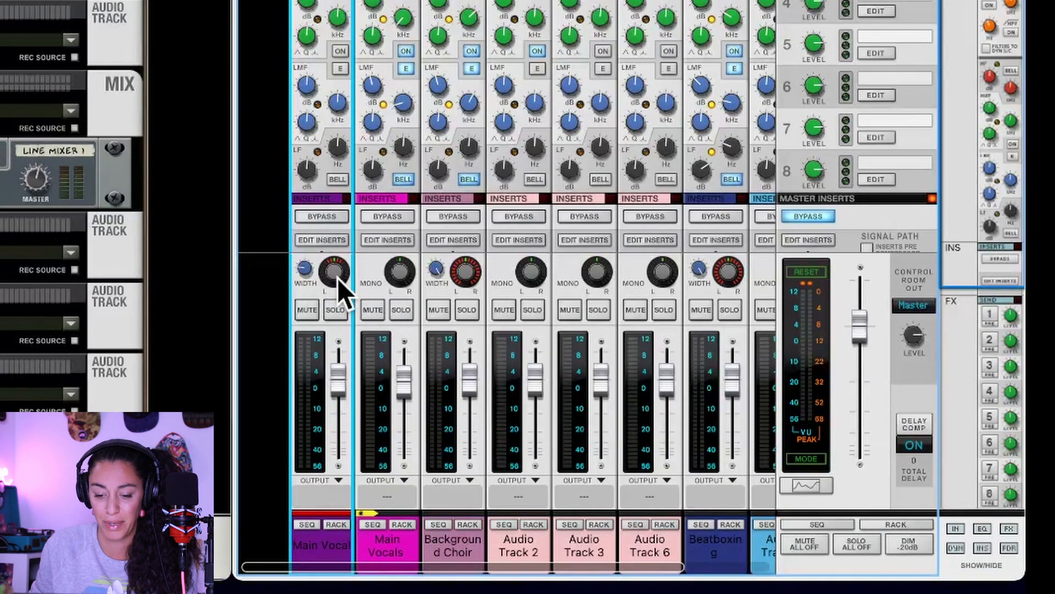
# - Pan Main Vocal to -6, Beatboxing to 6 and Audio Track 5 to 3, adjust Audio Track 4's pan, and narrow Beatboxing's stereo width
pyautogui.moveTo(335, 274); pyautogui.dragTo(335, 276)
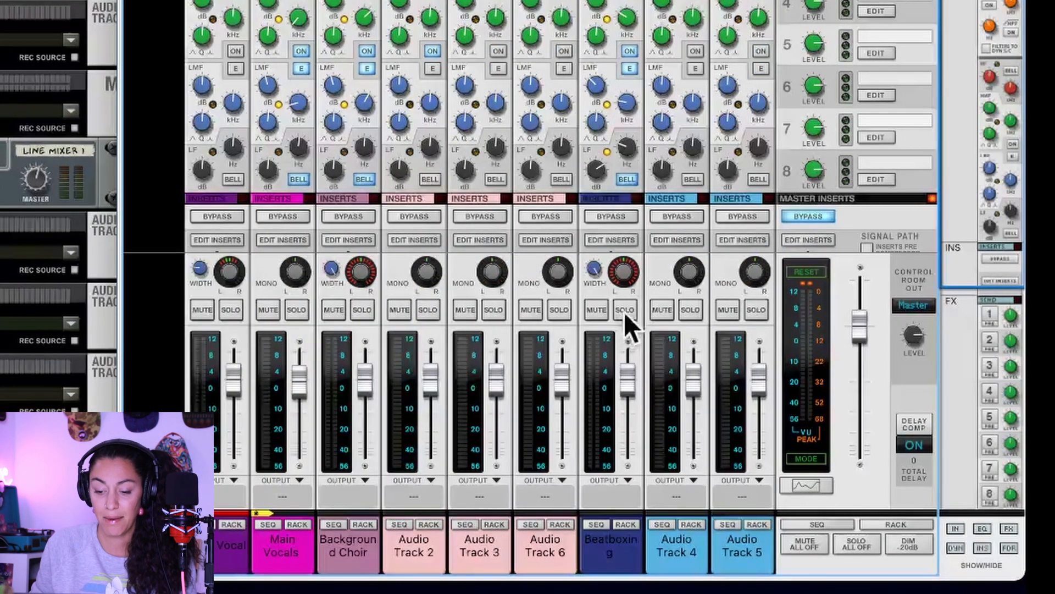
pyautogui.moveTo(594, 271); pyautogui.dragTo(598, 309)
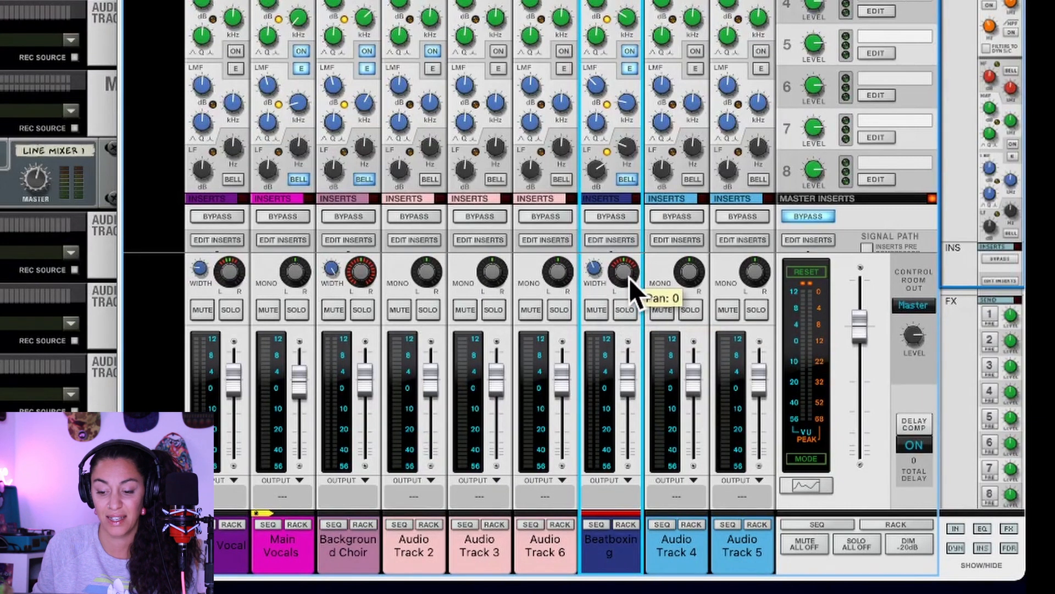
pyautogui.moveTo(628, 277); pyautogui.dragTo(628, 276)
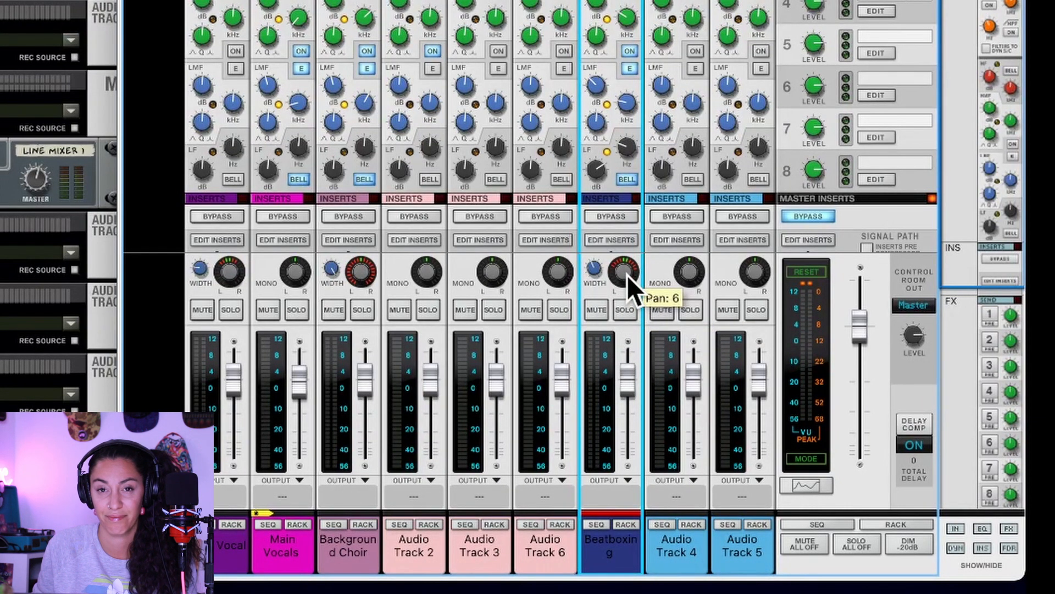
pyautogui.click(691, 275)
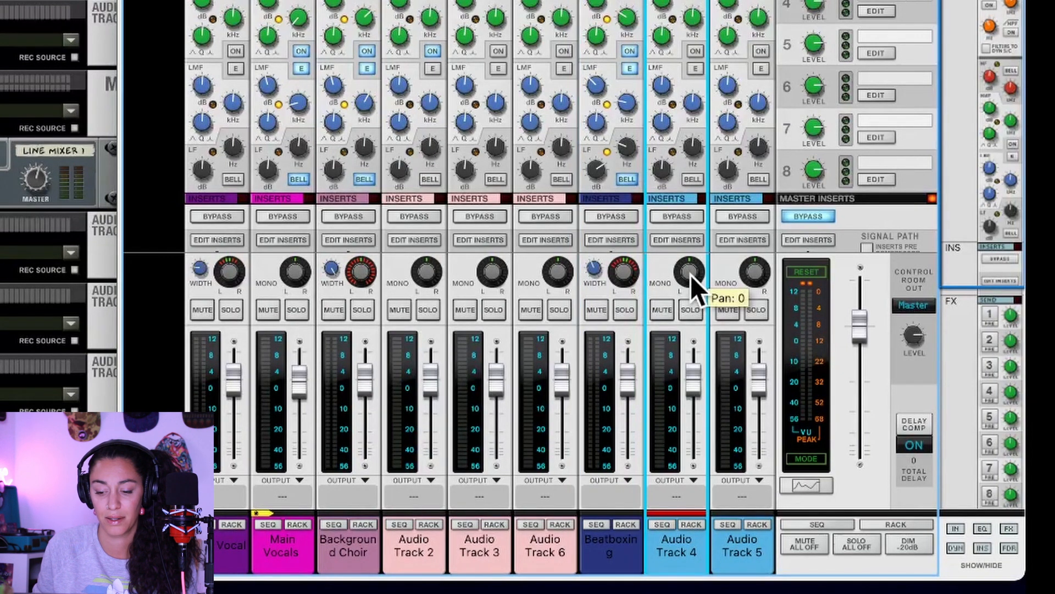
pyautogui.click(756, 272)
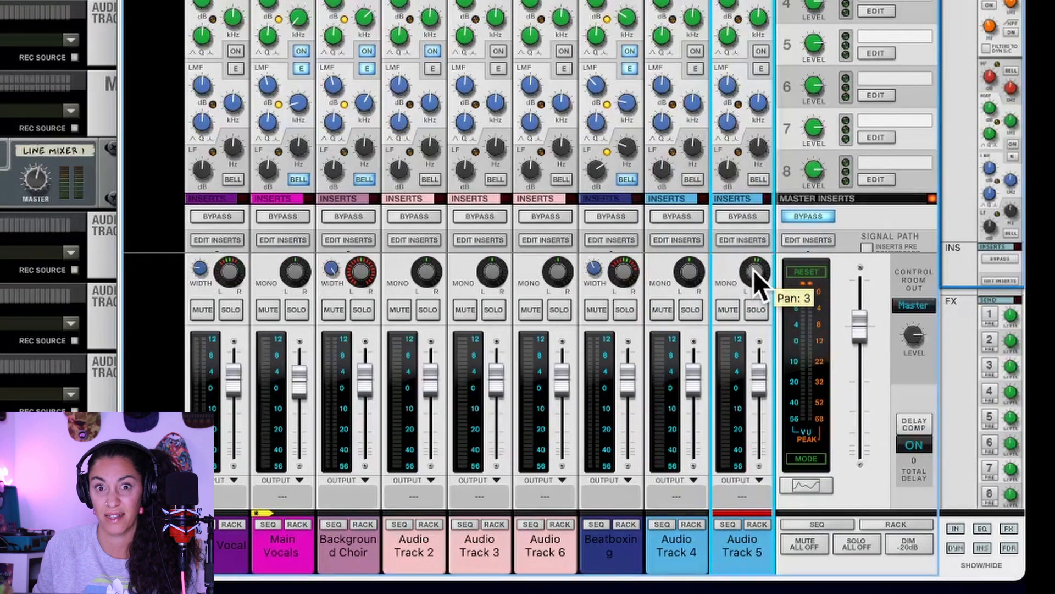
# - Adjust the Background Choir bus's stereo width and set its pan to 9 in the mixer
pyautogui.click(358, 275)
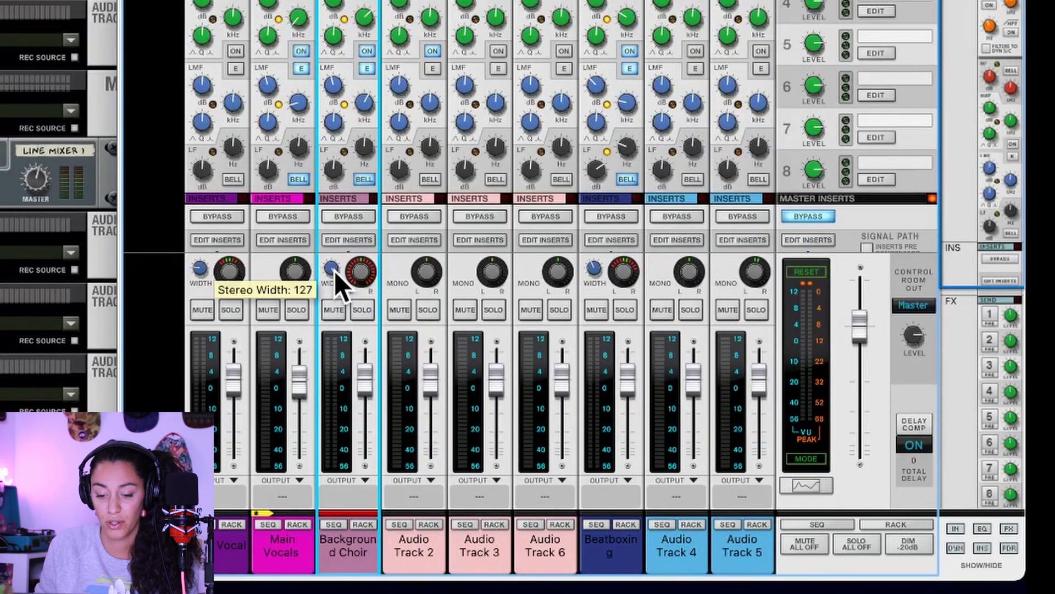
pyautogui.moveTo(339, 274); pyautogui.dragTo(335, 278)
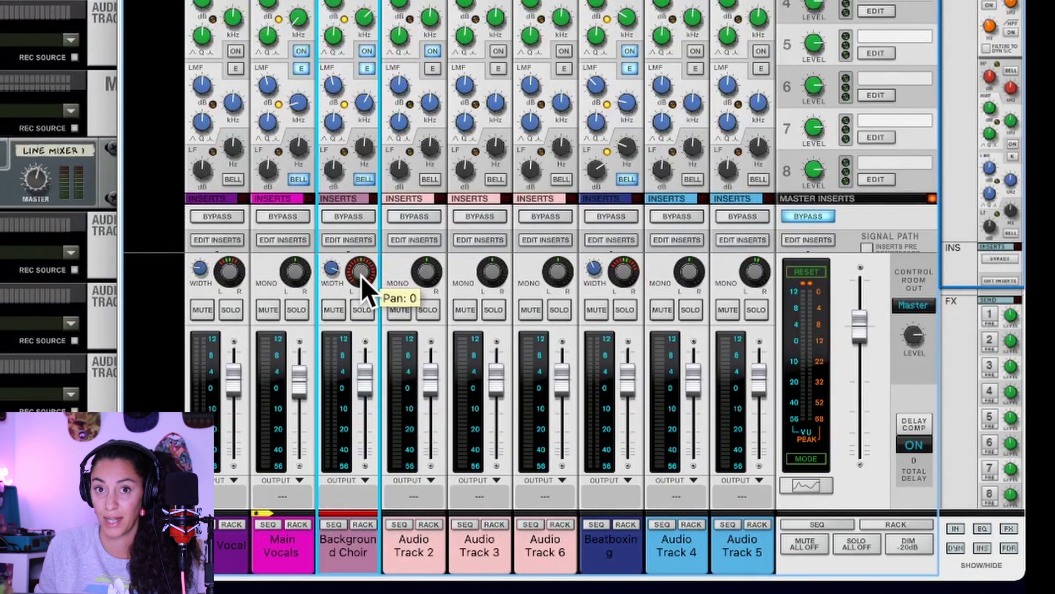
pyautogui.scroll(3, 361, 273)
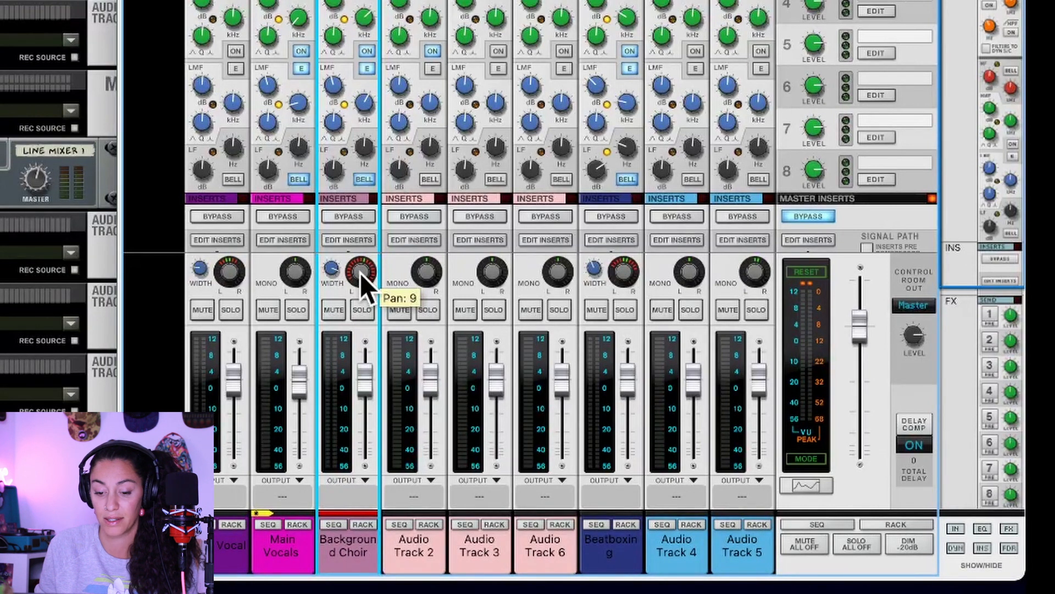
# - Pan Audio Track 2 to -16 and Audio Track 3 to 13, and offset the pan of Audio Track 6
pyautogui.click(427, 277)
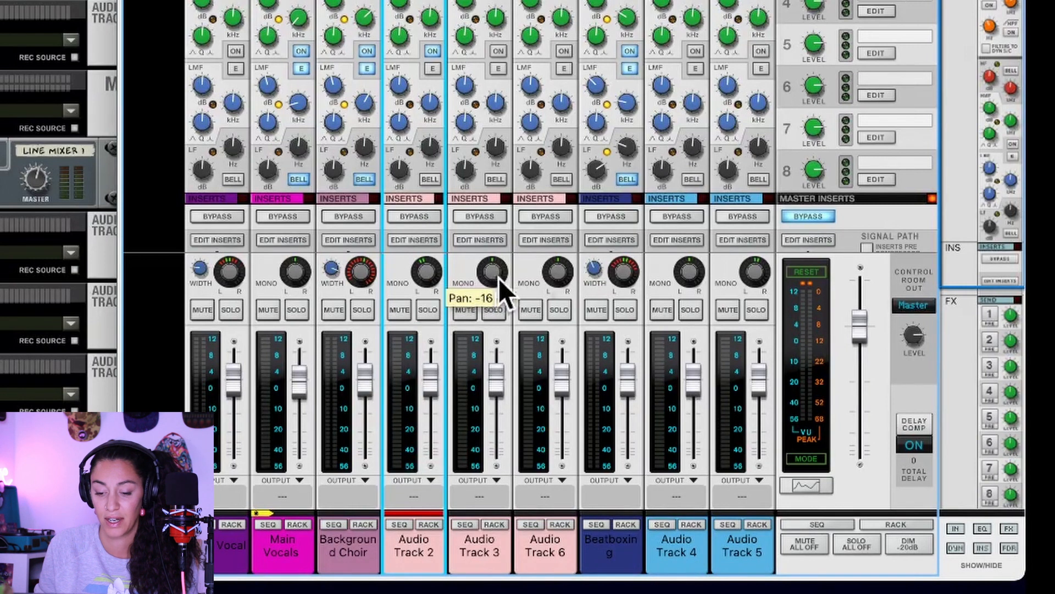
pyautogui.moveTo(493, 274); pyautogui.dragTo(492, 269)
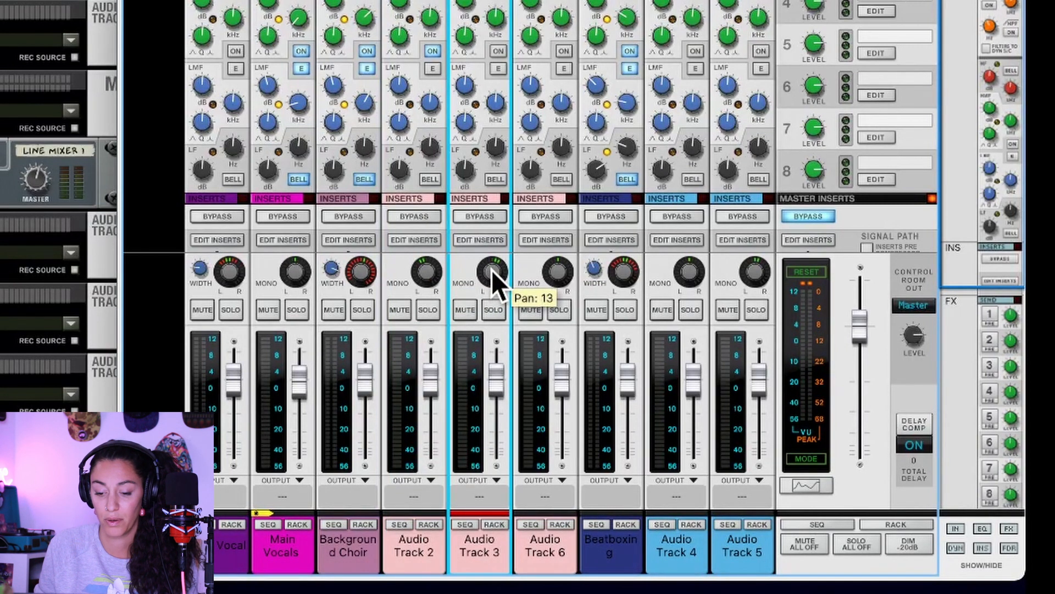
pyautogui.moveTo(558, 277); pyautogui.dragTo(556, 270)
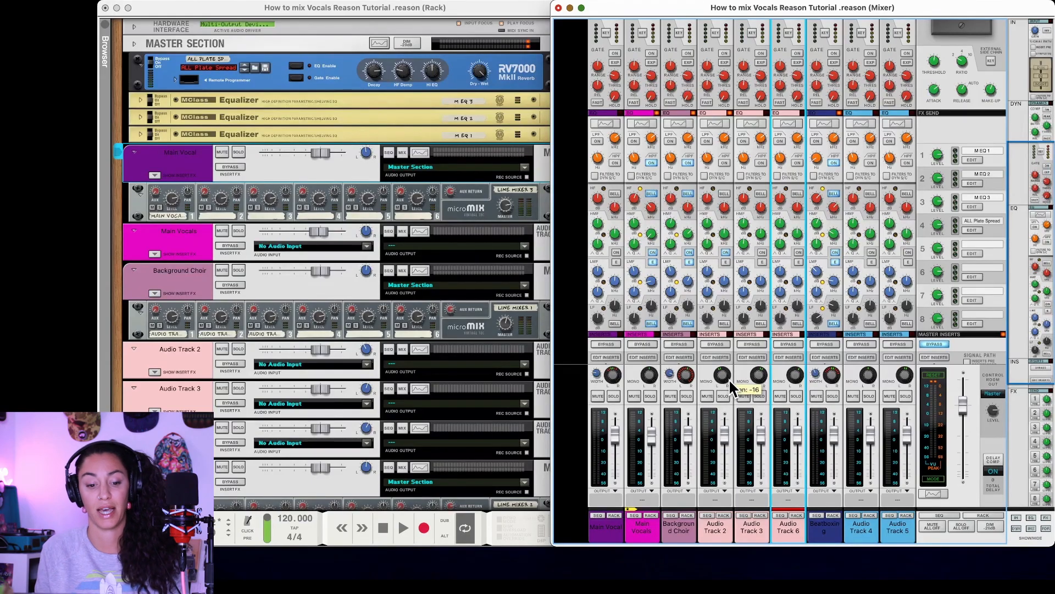
# - Play back the full mix to check the new panning, and stop it
pyautogui.click(381, 529)
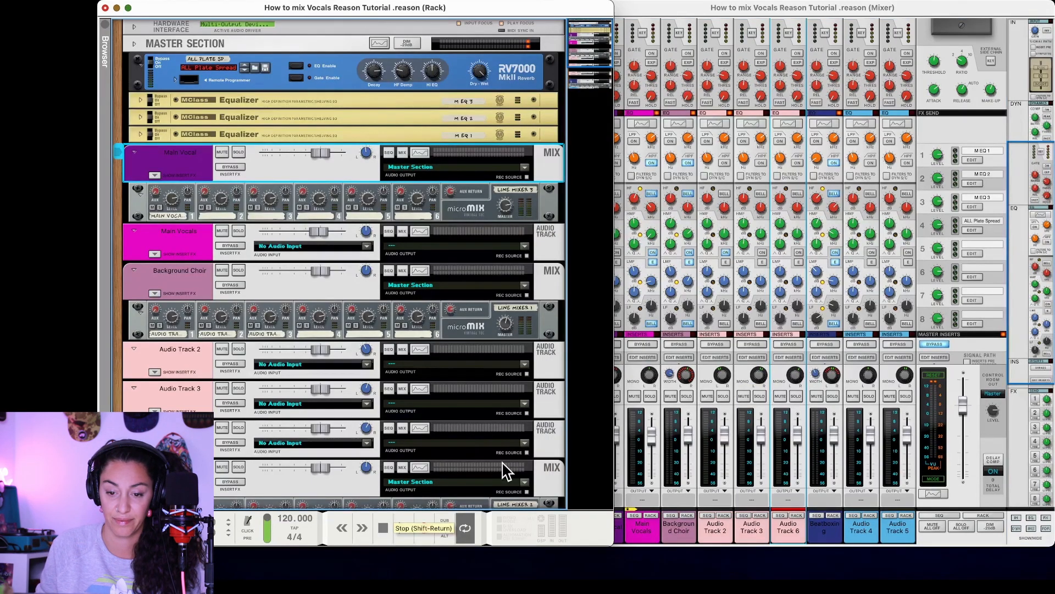
pyautogui.press('space')
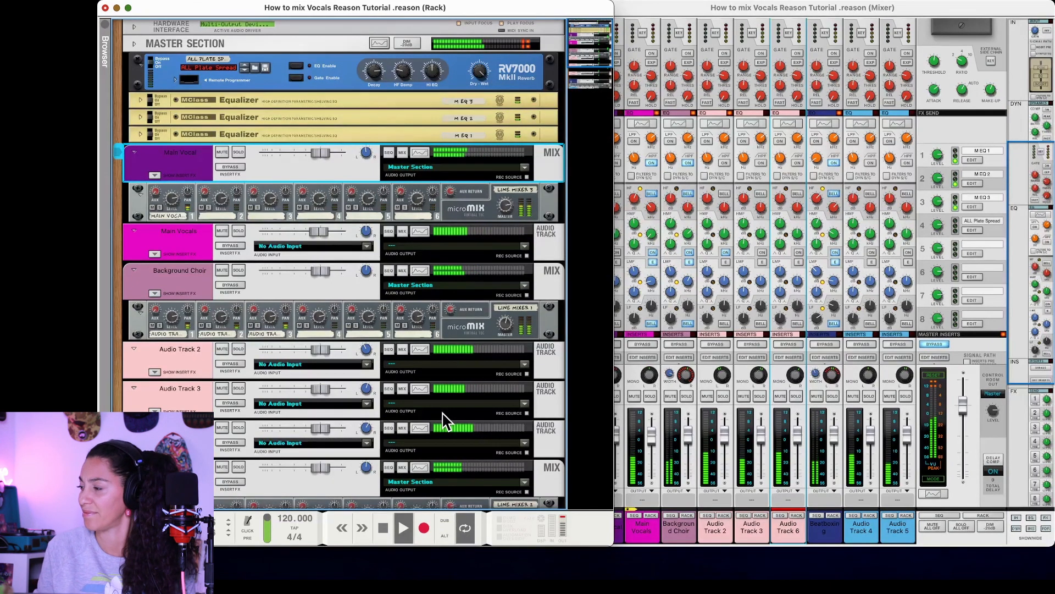
pyautogui.click(699, 18)
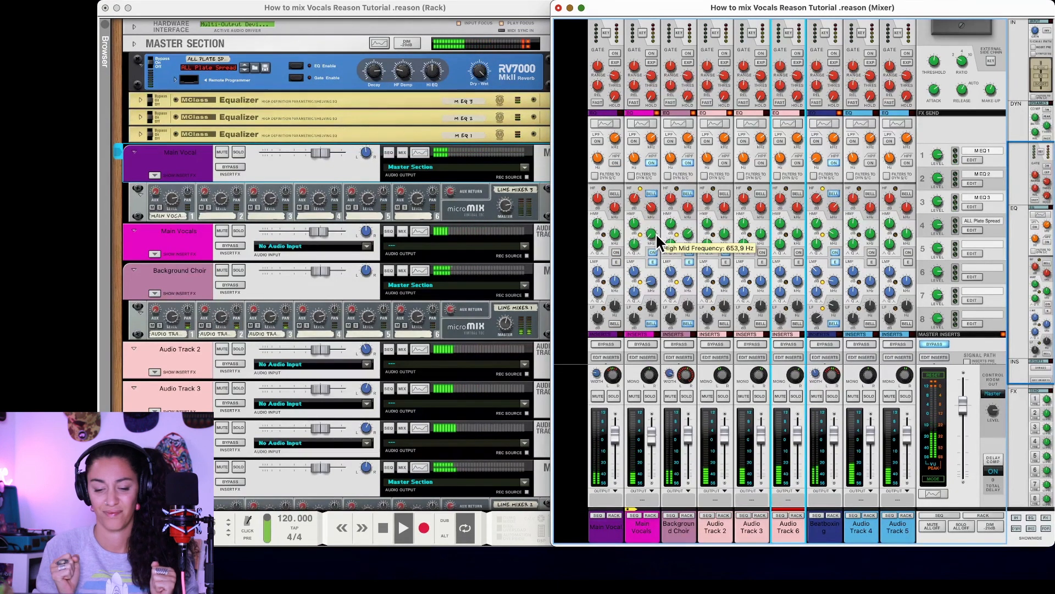
pyautogui.press('space')
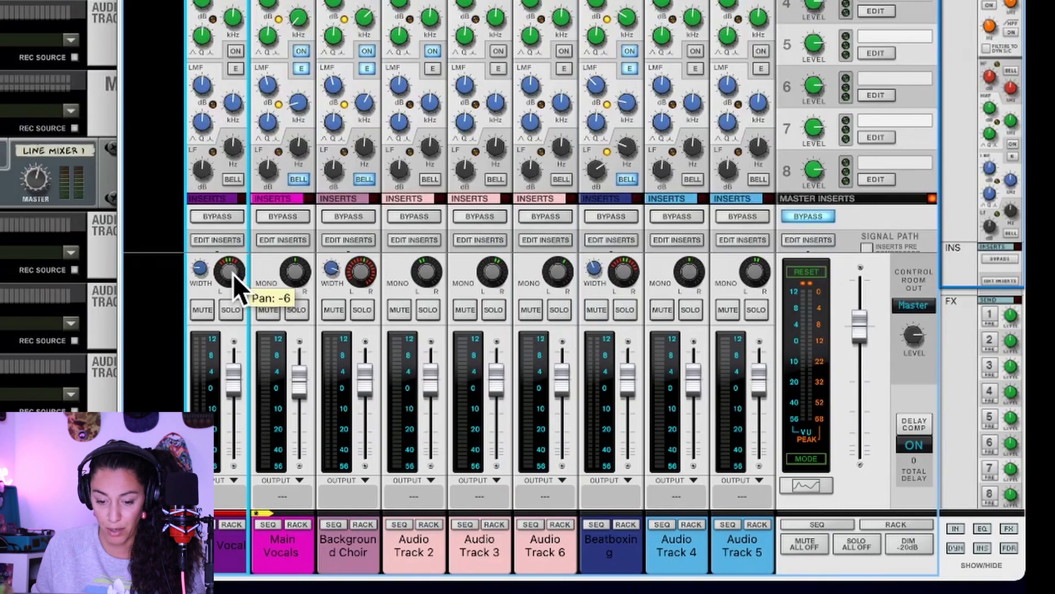
# - Recentre the Main Vocal bus pan at 0, readjust the Background Choir's pan, and play back the mix
pyautogui.moveTo(615, 376); pyautogui.dragTo(615, 376)
pyautogui.moveTo(233, 273); pyautogui.dragTo(233, 271)
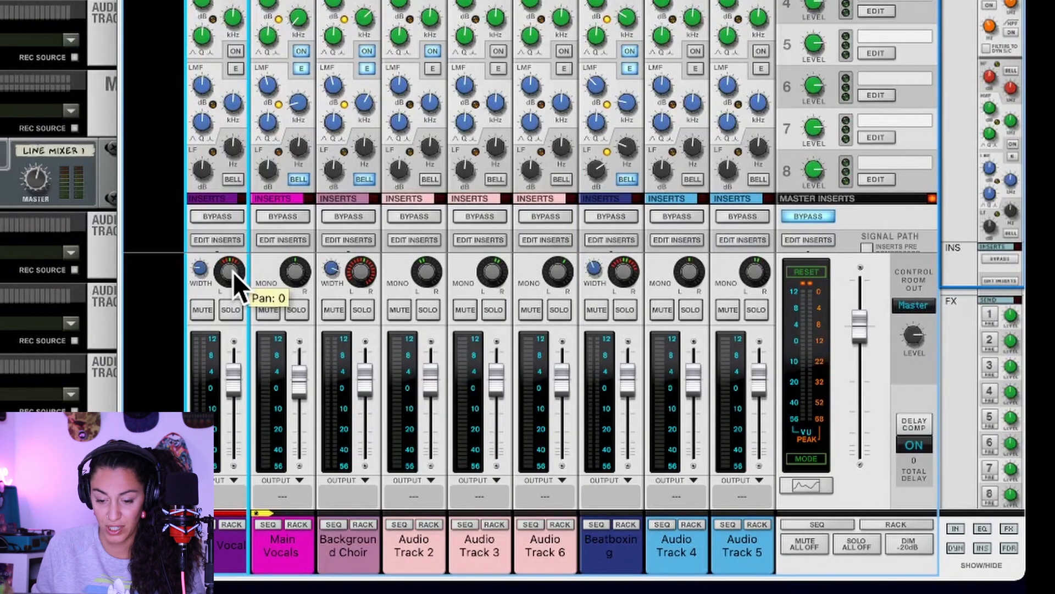
pyautogui.moveTo(368, 277); pyautogui.dragTo(361, 278)
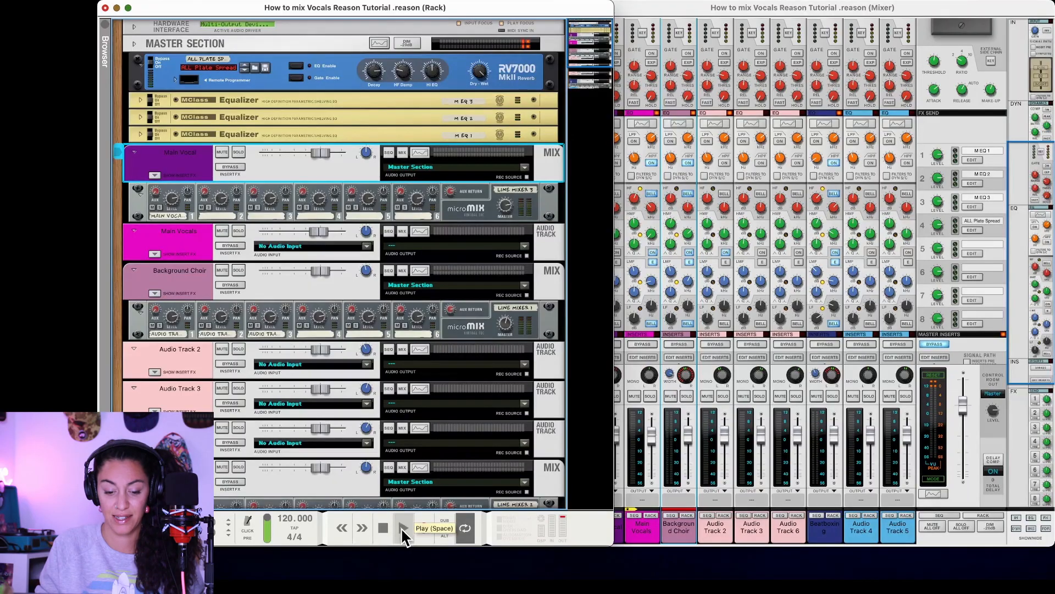
pyautogui.click(401, 528)
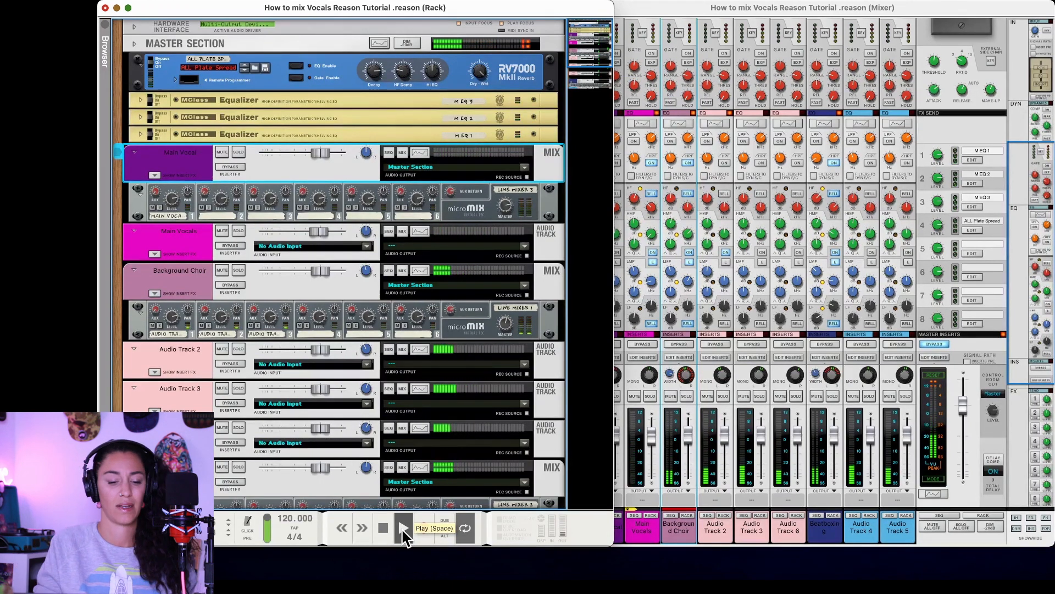
pyautogui.press('space')
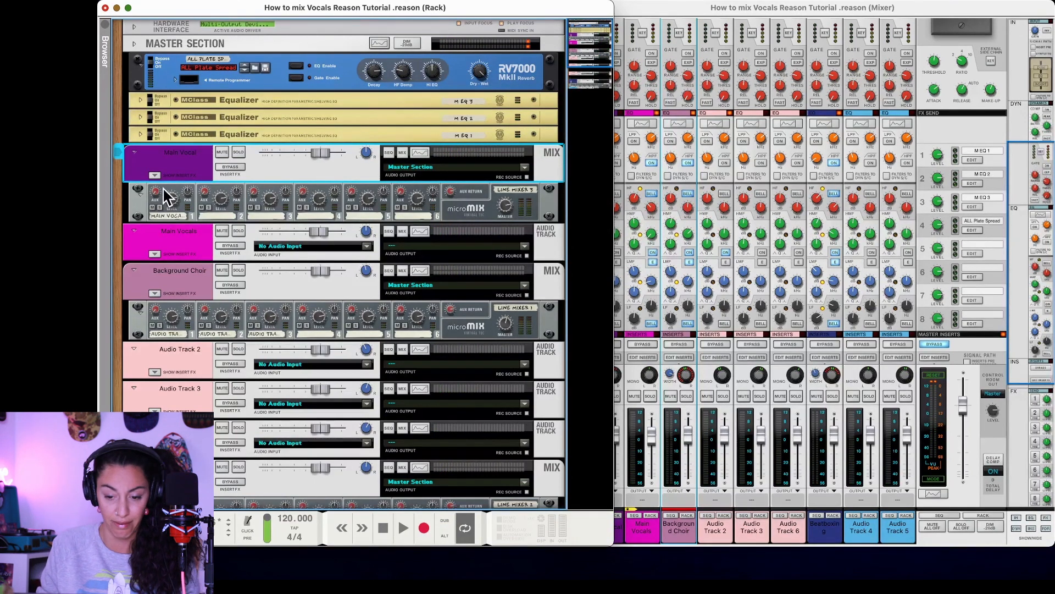
# - Collapse the rack devices from the Main Vocal bus down through the line mixer of the Beatboxing bus
pyautogui.click(134, 153)
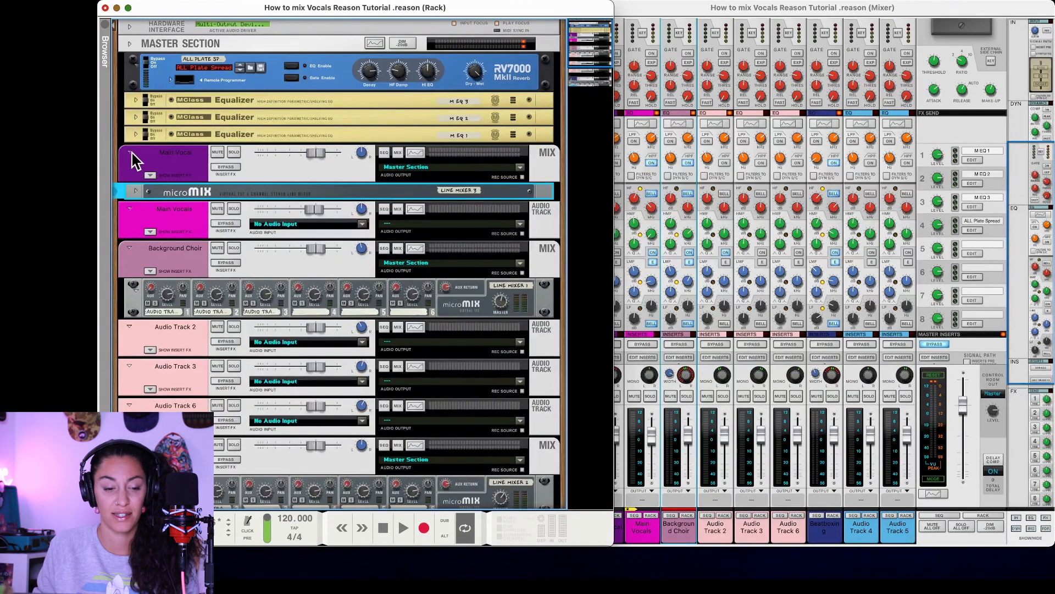
pyautogui.click(139, 167)
pyautogui.click(133, 186)
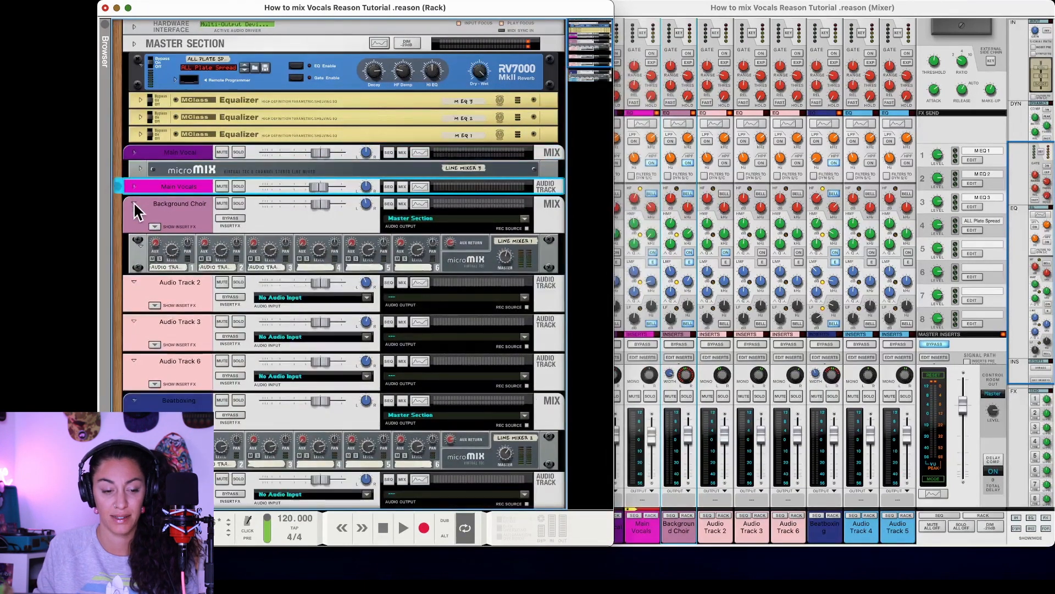
pyautogui.click(133, 203)
pyautogui.click(138, 223)
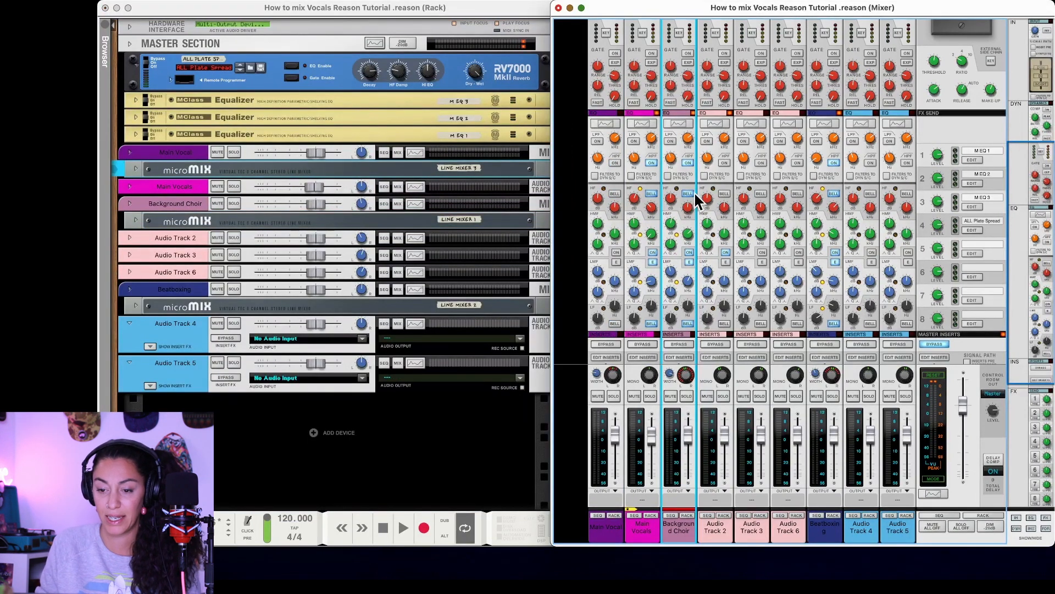
# - Raise the Beatboxing, Main Vocals and Audio Track 4 levels and lower the Background Choir bus while playing back the mix
pyautogui.press('space')
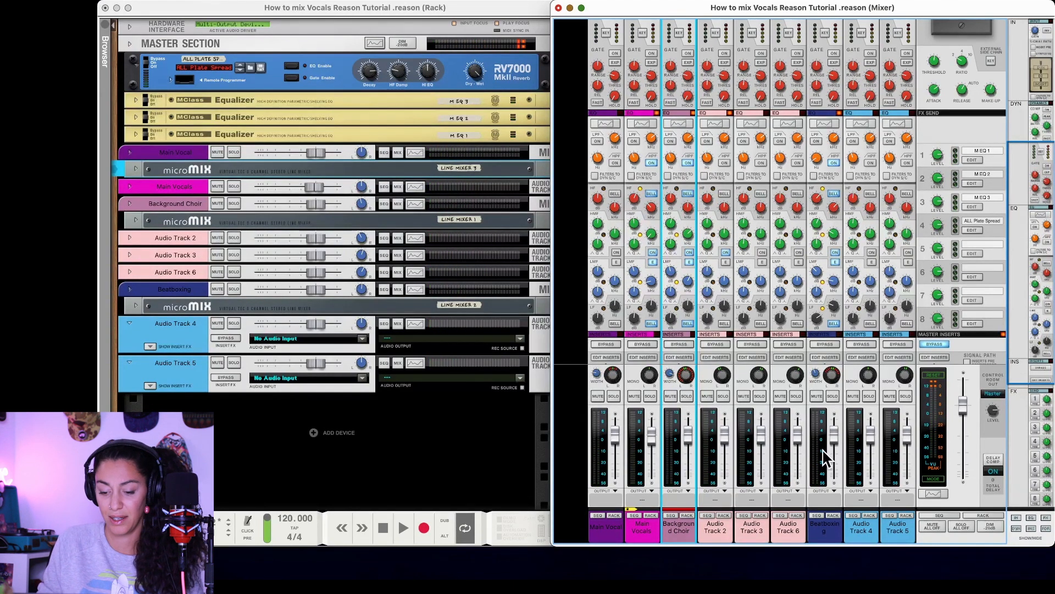
pyautogui.click(836, 445)
pyautogui.moveTo(836, 438); pyautogui.dragTo(836, 434)
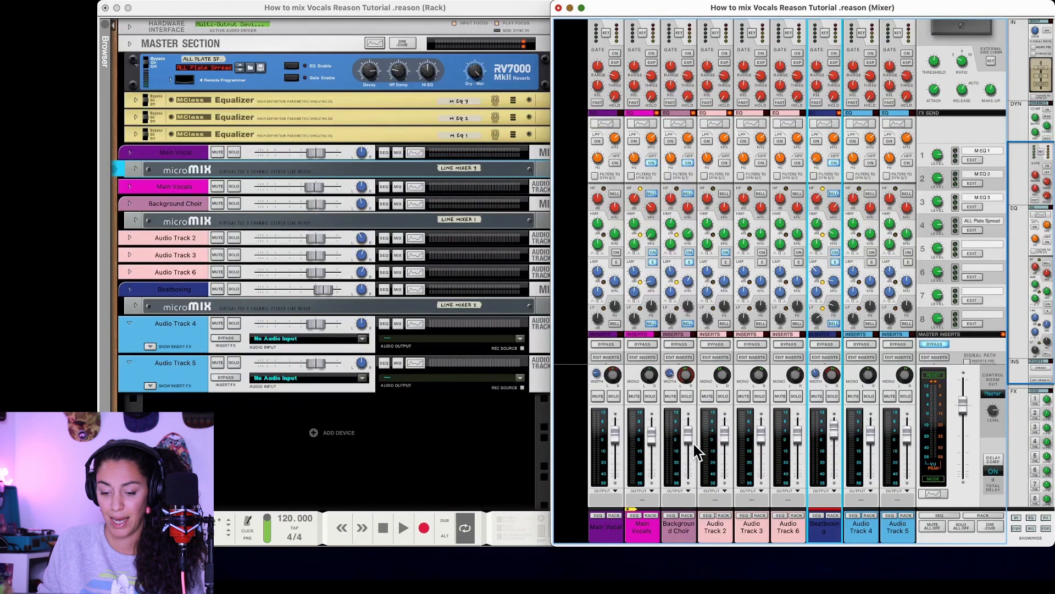
pyautogui.moveTo(688, 438); pyautogui.dragTo(690, 448)
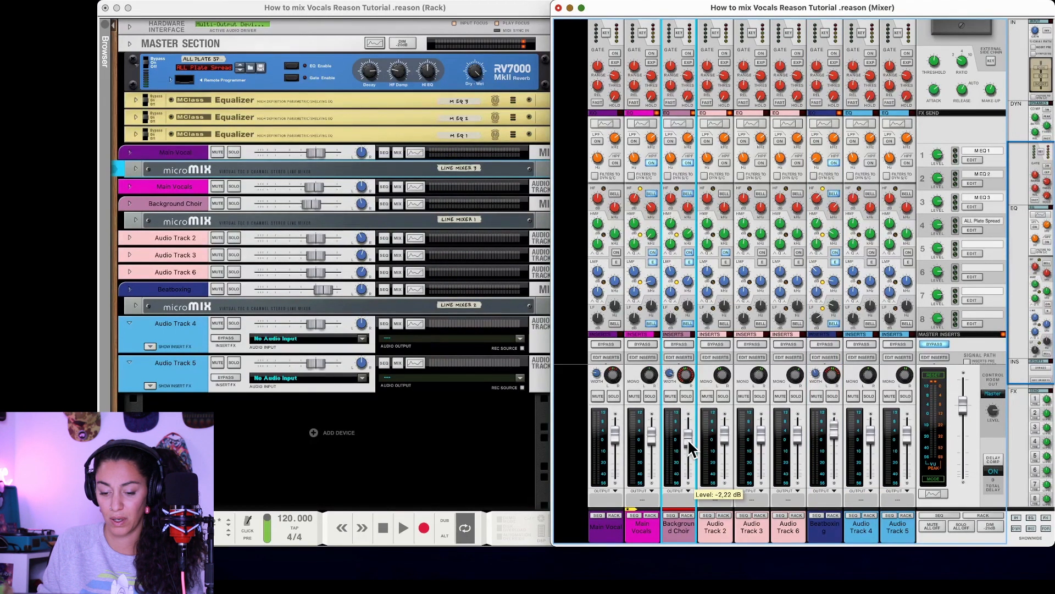
pyautogui.press('space')
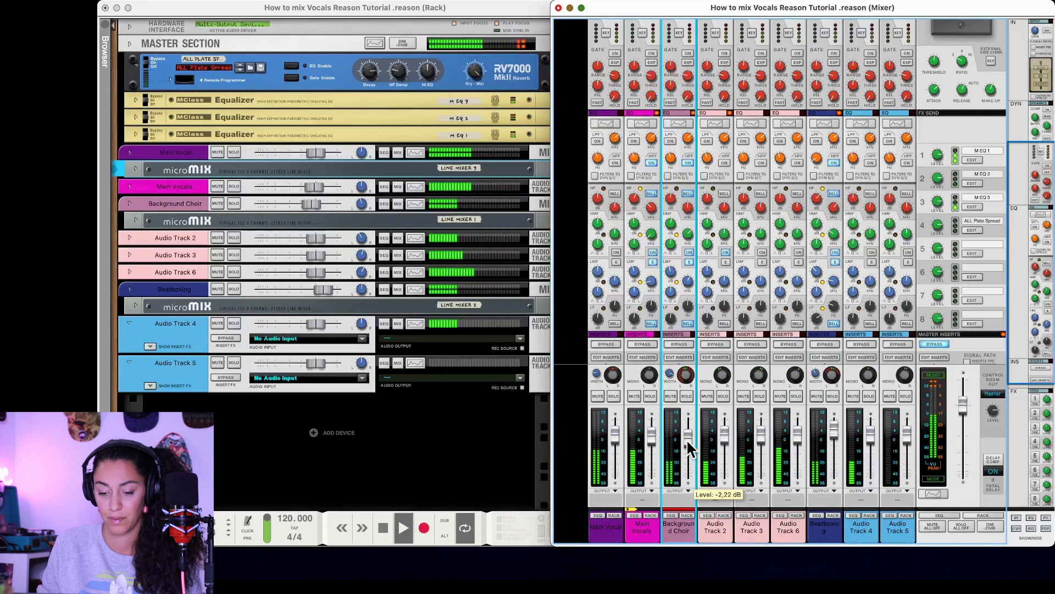
pyautogui.moveTo(690, 447); pyautogui.dragTo(691, 451)
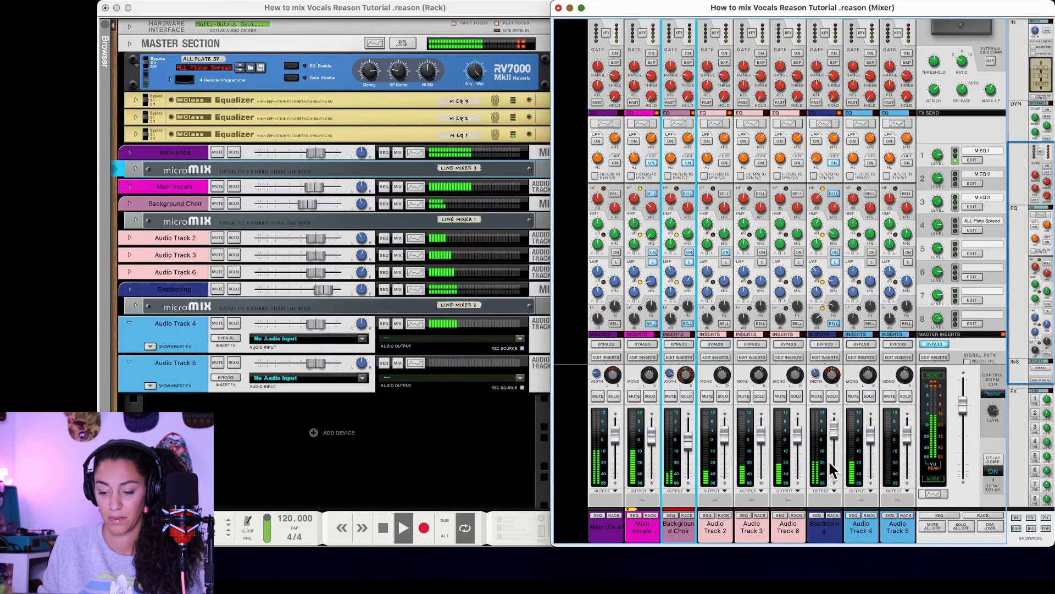
pyautogui.press('space')
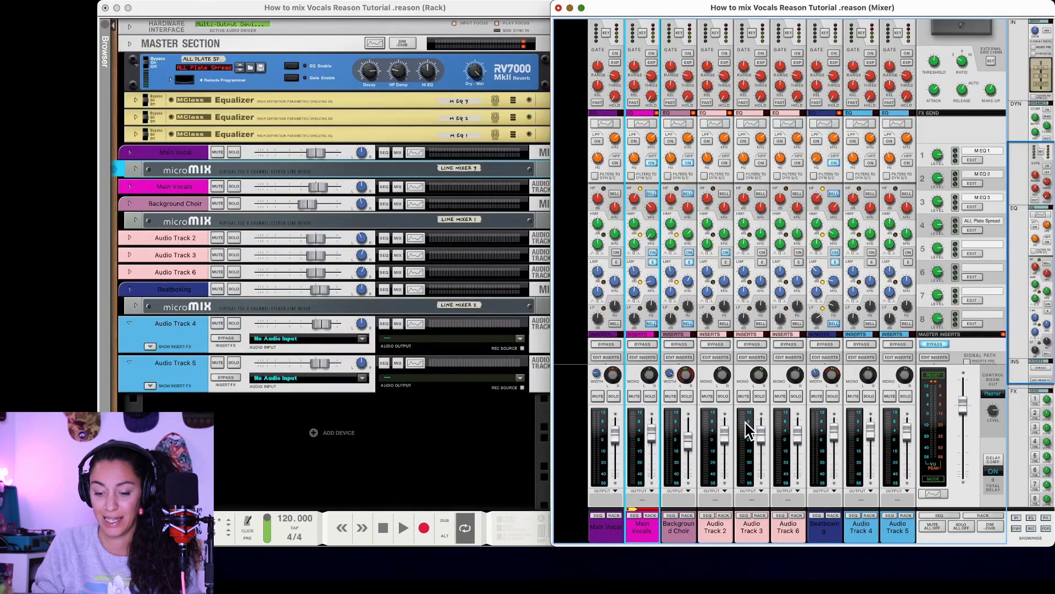
# - Solo the Background Choir bus and Audio Tracks 2, 3 and 6, and during playback raise Track 3 and lower Track 6
pyautogui.click(723, 396)
pyautogui.click(759, 396)
pyautogui.click(796, 395)
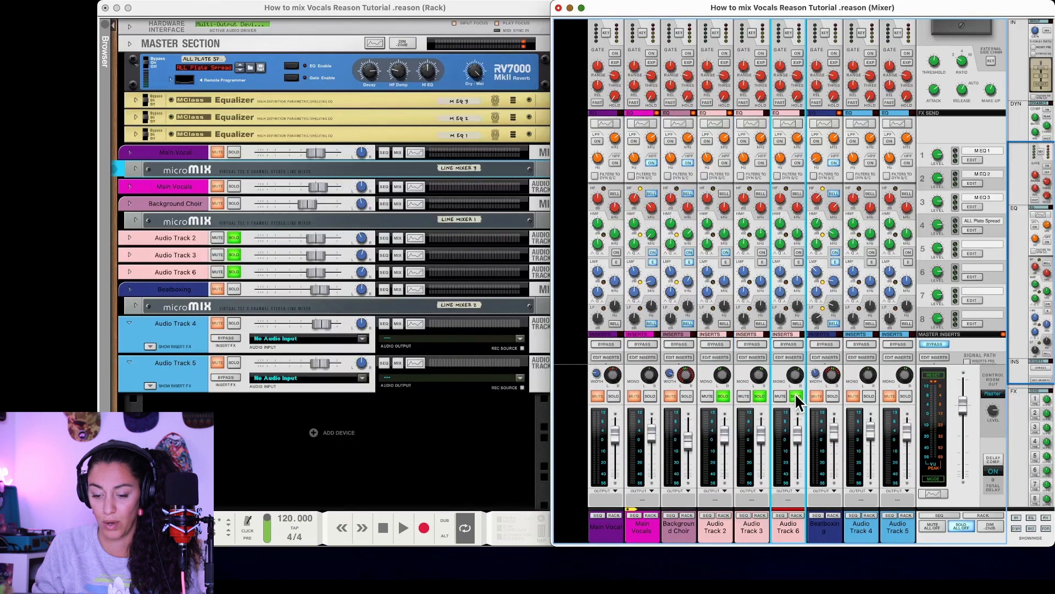
pyautogui.press('space')
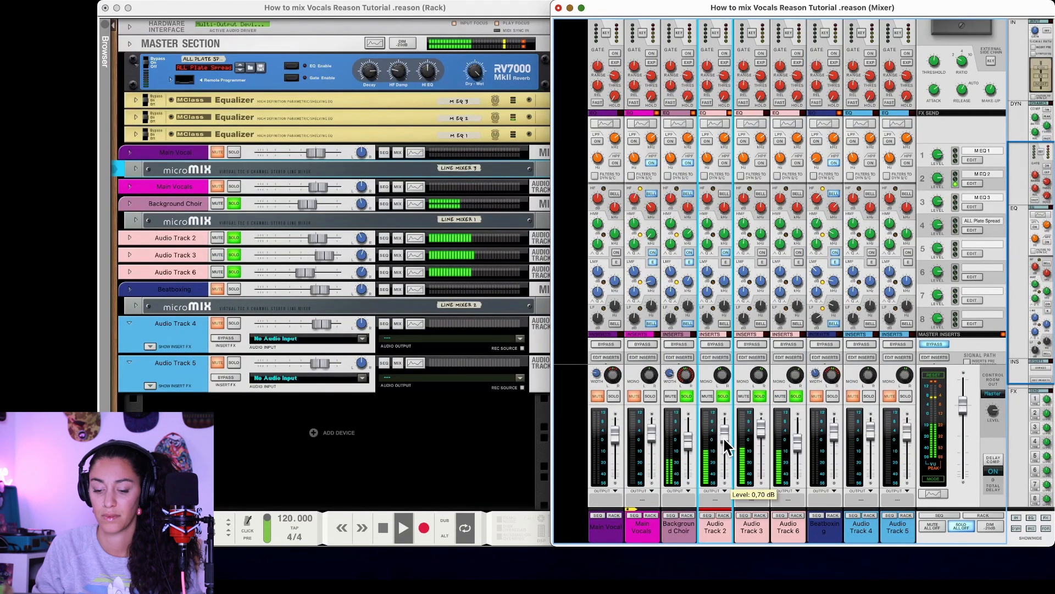
# - Set the level of Audio Track 2 to 0.70 dB against the soloed choir tracks and stop playback
pyautogui.scroll(-2, 723, 436)
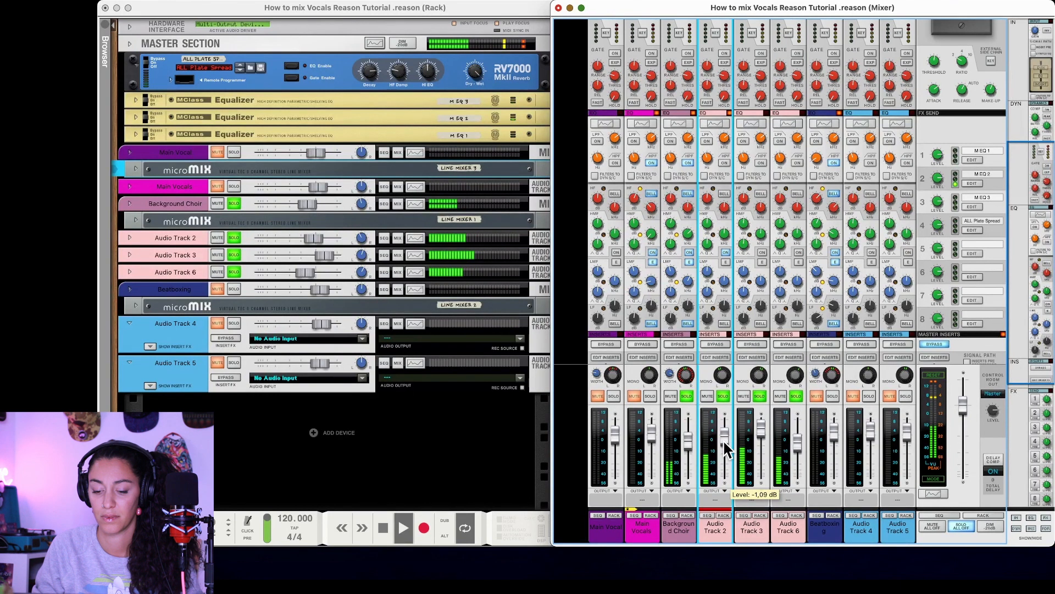
pyautogui.scroll(1, 724, 444)
pyautogui.scroll(1, 725, 444)
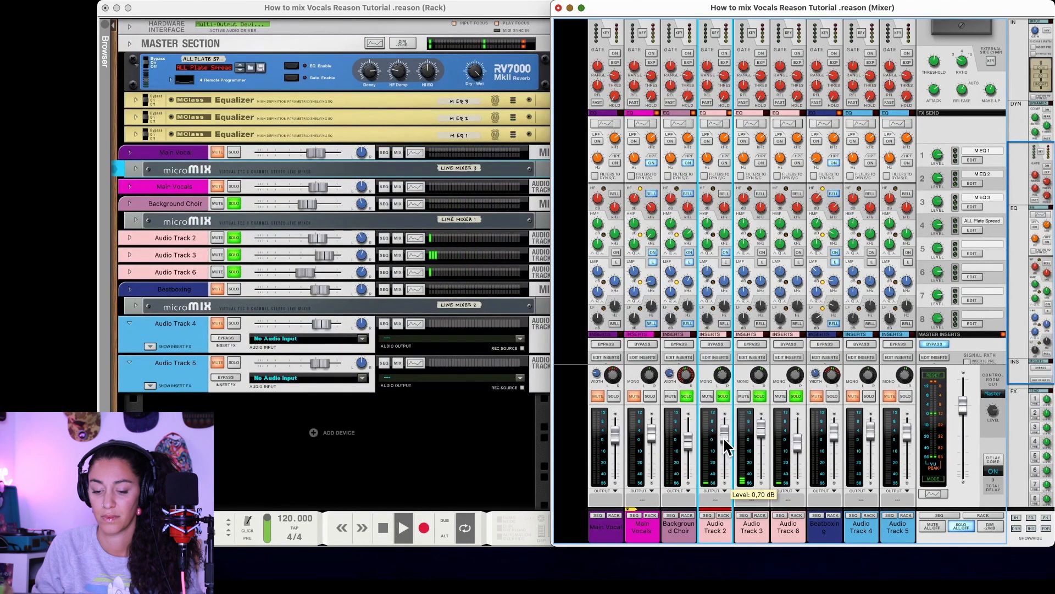
pyautogui.press('space')
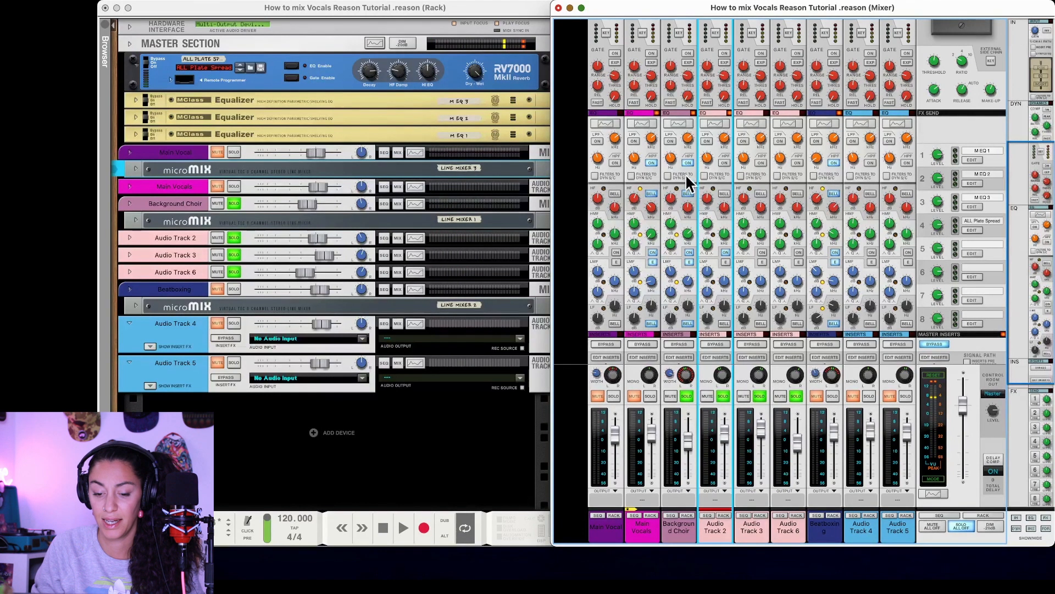
# - Shape the Background Choir EQ during playback: high-pass about 288 Hz, low cut near 471 Hz, and a high boost of about 4.1 dB near 7.3 kHz
pyautogui.click(682, 123)
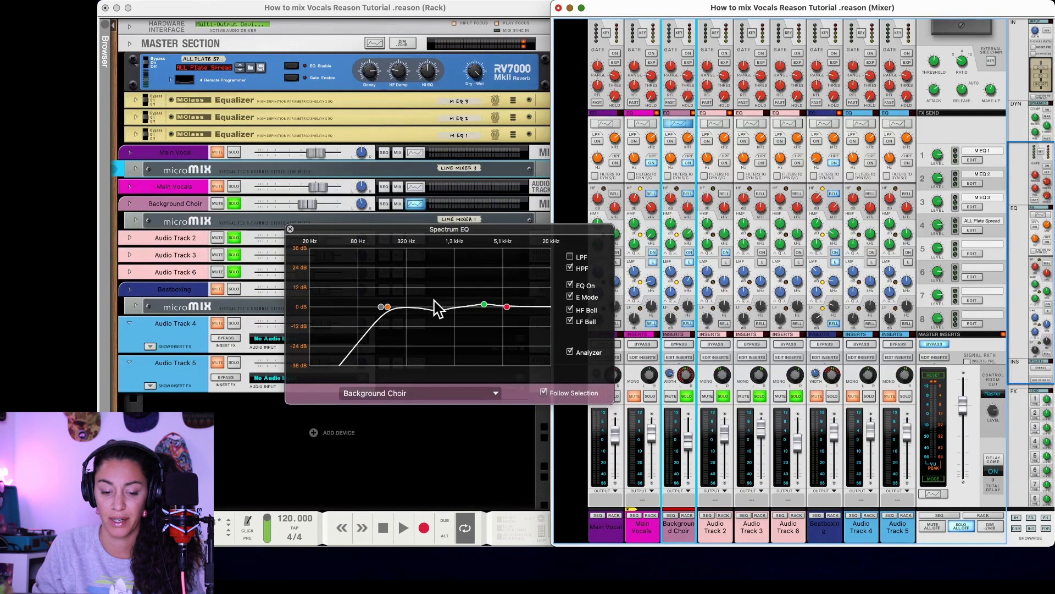
pyautogui.press('space')
pyautogui.moveTo(388, 309); pyautogui.dragTo(399, 309)
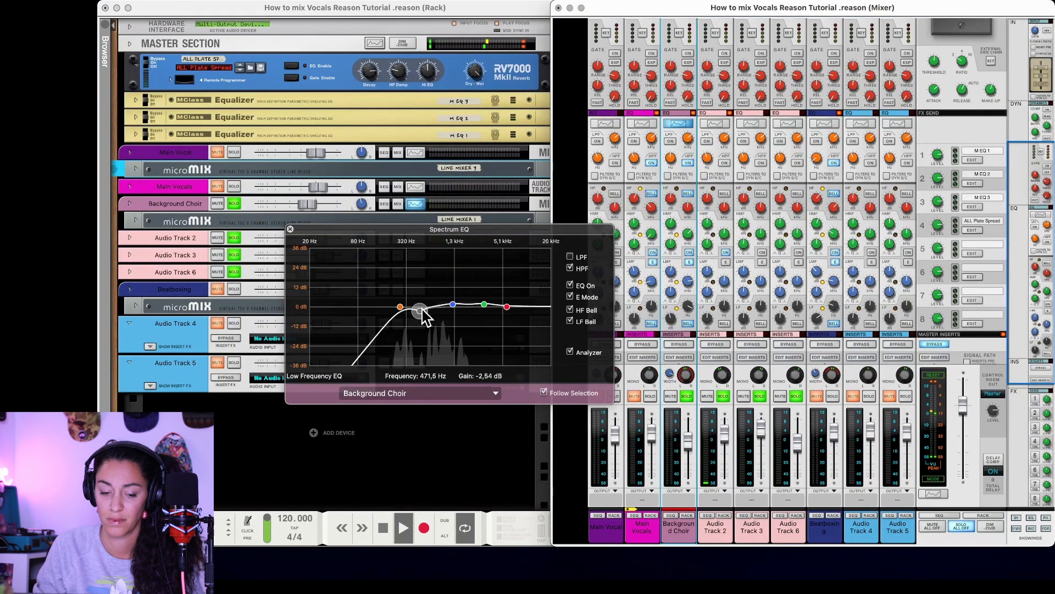
pyautogui.moveTo(420, 311); pyautogui.dragTo(420, 313)
pyautogui.moveTo(485, 307); pyautogui.dragTo(519, 304)
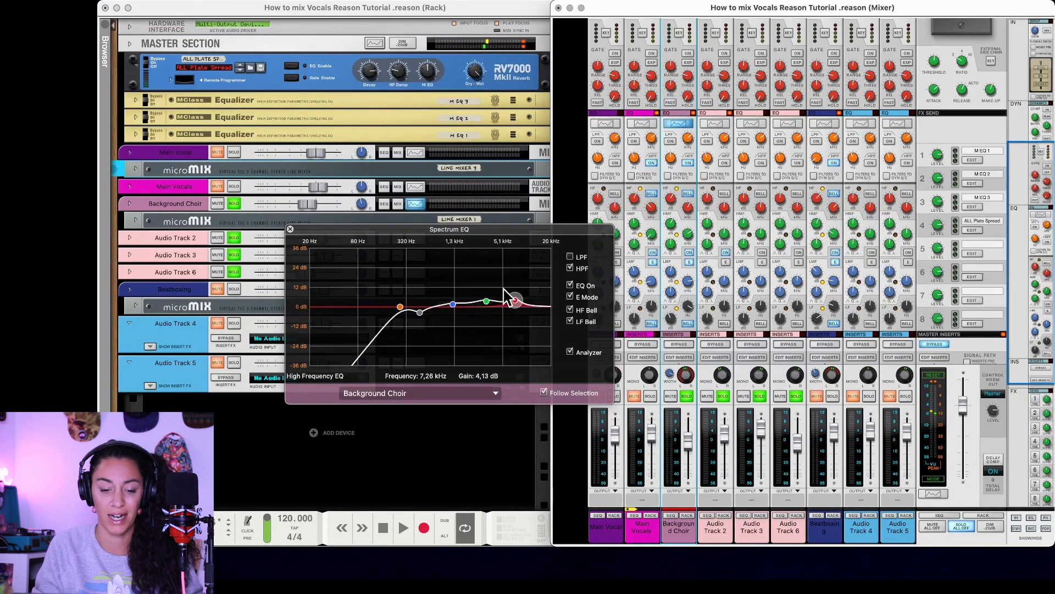
pyautogui.click(400, 306)
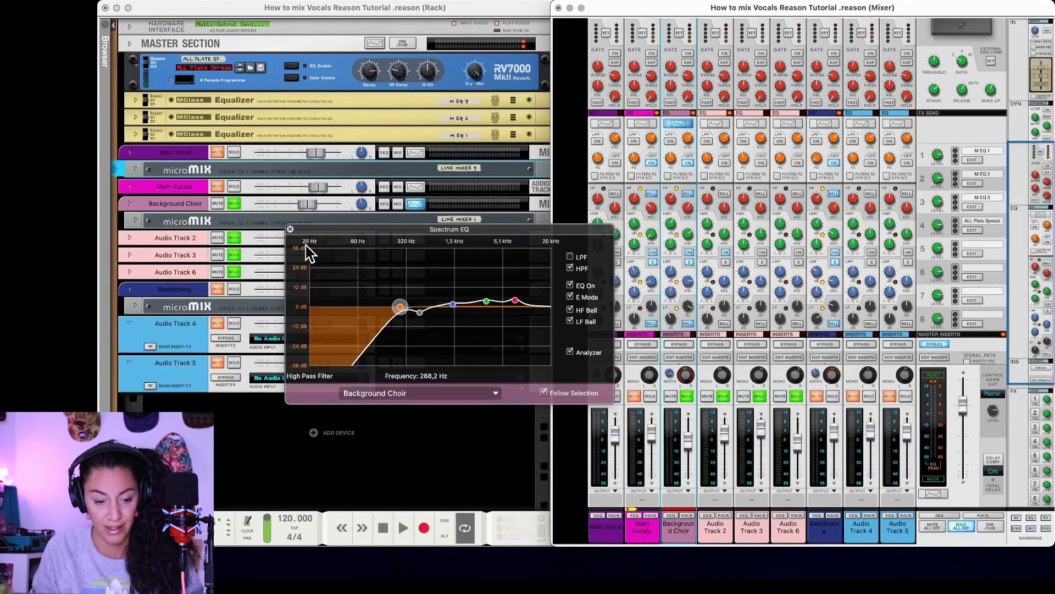
pyautogui.click(290, 230)
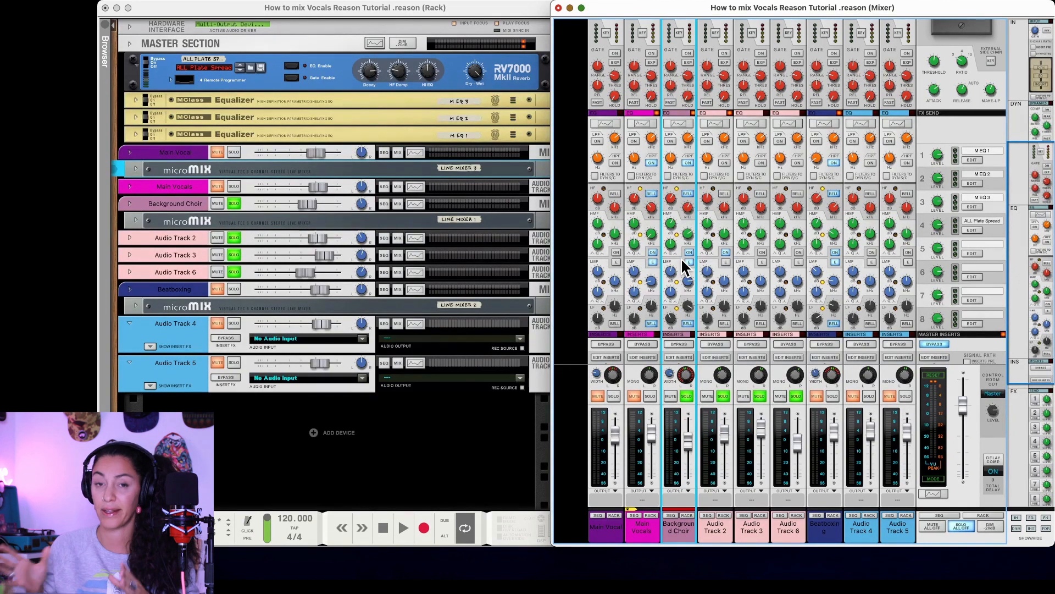
# - Load the AMB Cave II patch into the RV7000 reverb on send effect 4
pyautogui.click(974, 228)
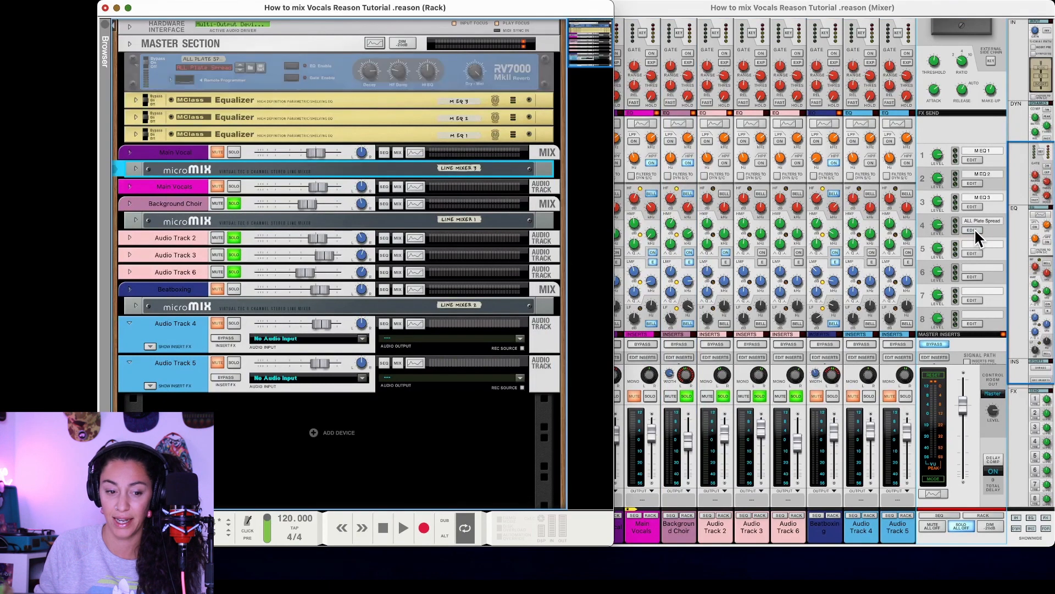
pyautogui.click(219, 67)
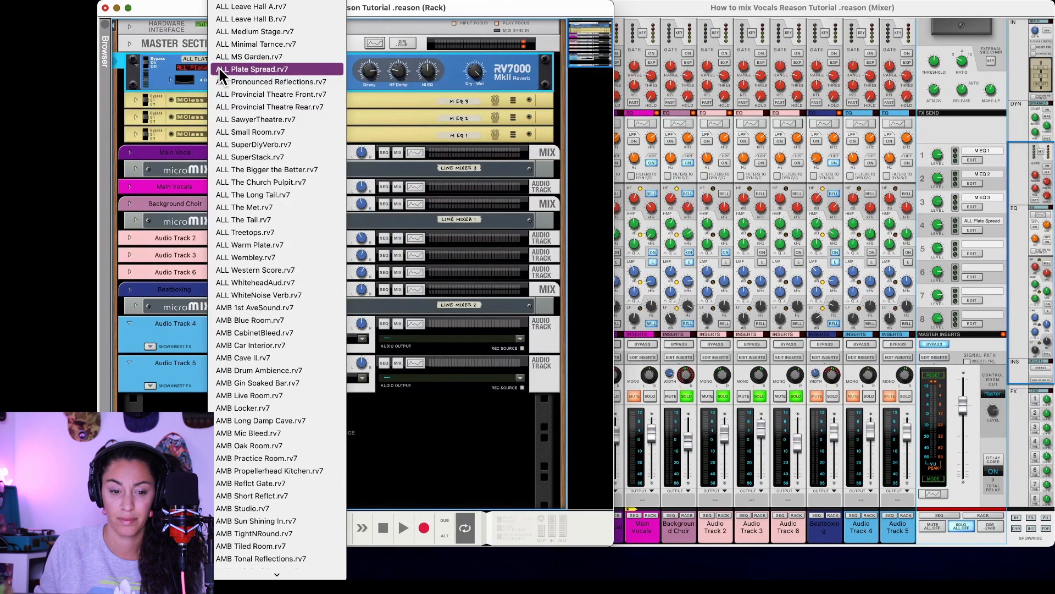
pyautogui.click(261, 360)
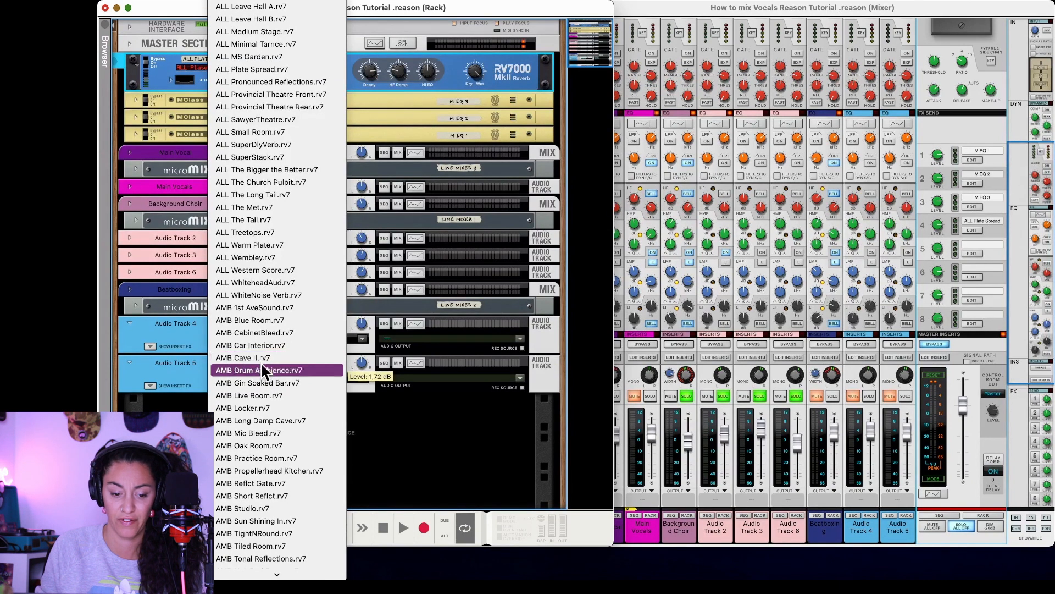
# - Enable send 4 on the Background Choir bus, audition the cave reverb, and adjust its dry/wet mix
pyautogui.scroll(-5, 699, 302)
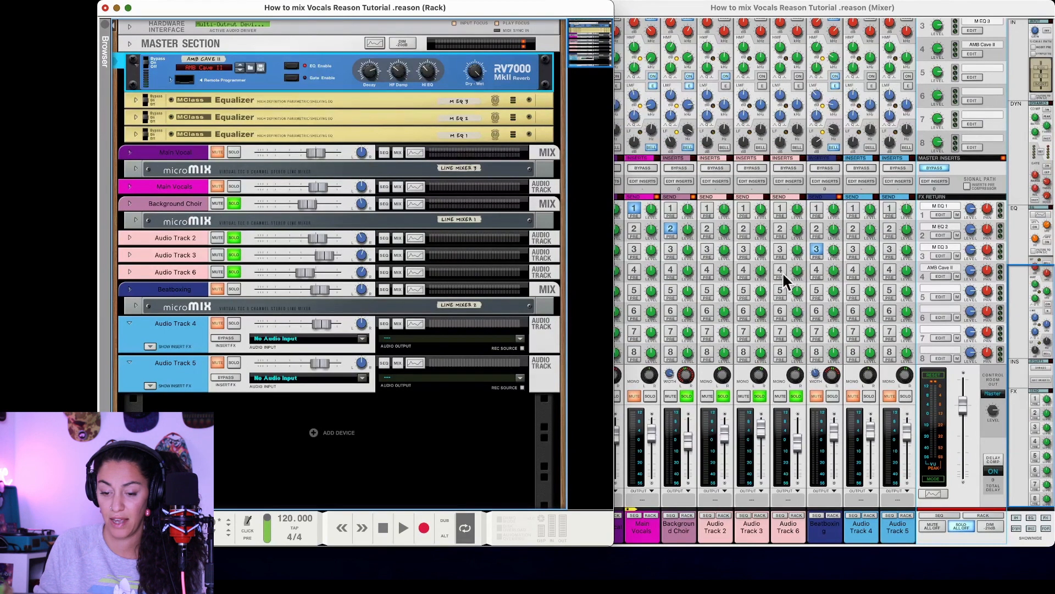
pyautogui.click(673, 270)
pyautogui.click(674, 268)
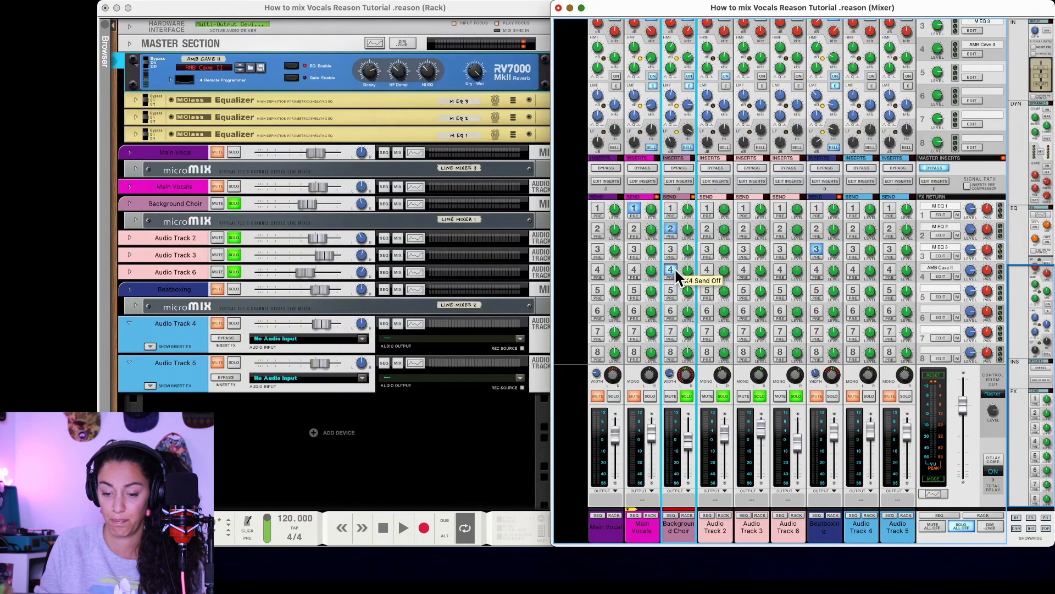
pyautogui.press('space')
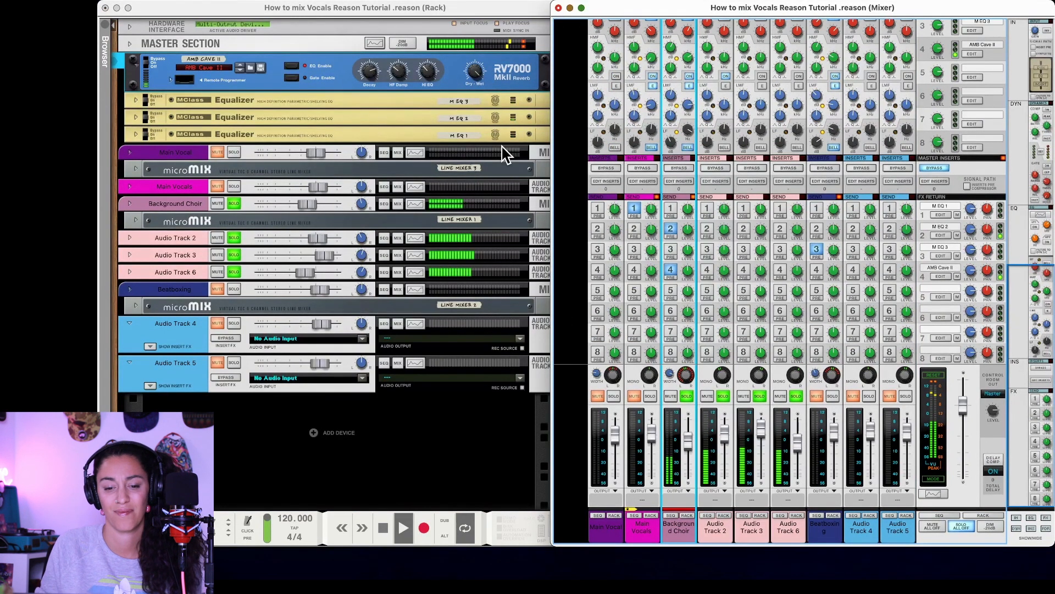
pyautogui.press('space')
pyautogui.click(476, 78)
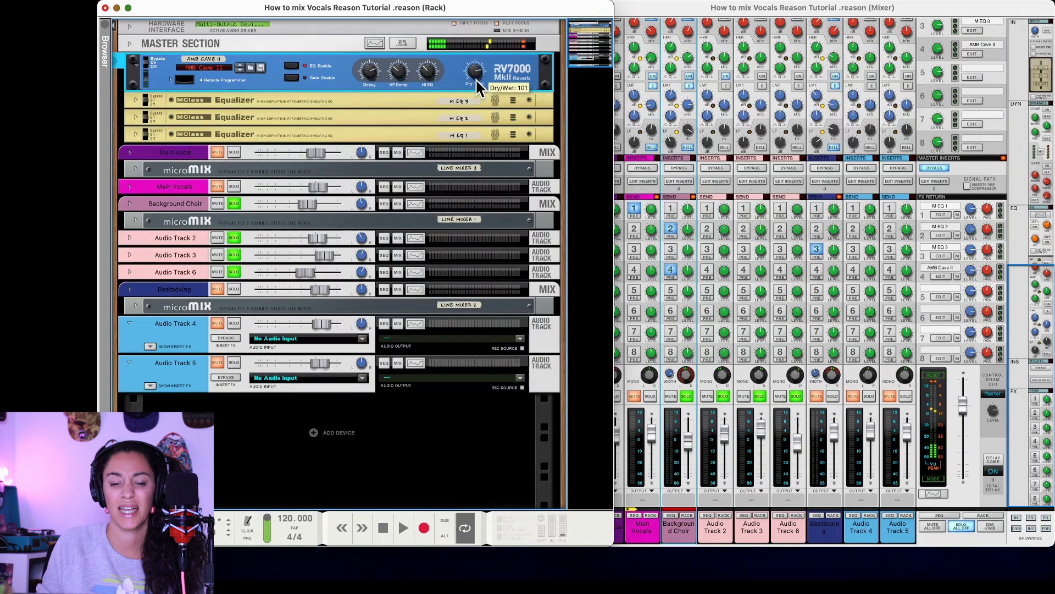
pyautogui.moveTo(476, 81); pyautogui.dragTo(475, 77)
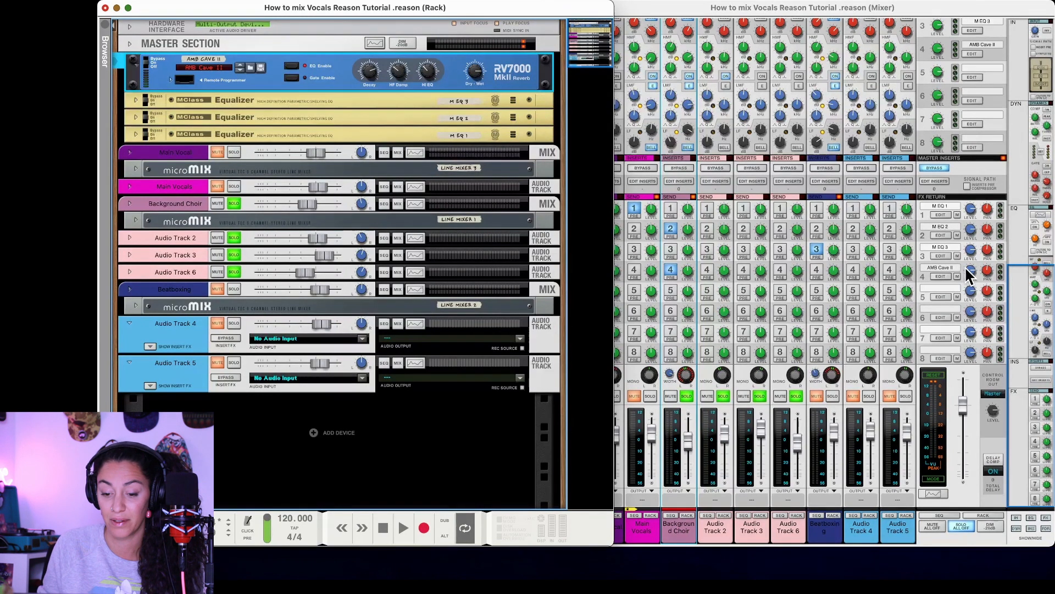
# - Turn off send 4 on the Background Choir bus and enable it on Audio Tracks 2, 3 and 6 instead
pyautogui.click(672, 270)
pyautogui.click(711, 271)
pyautogui.click(744, 269)
pyautogui.click(781, 269)
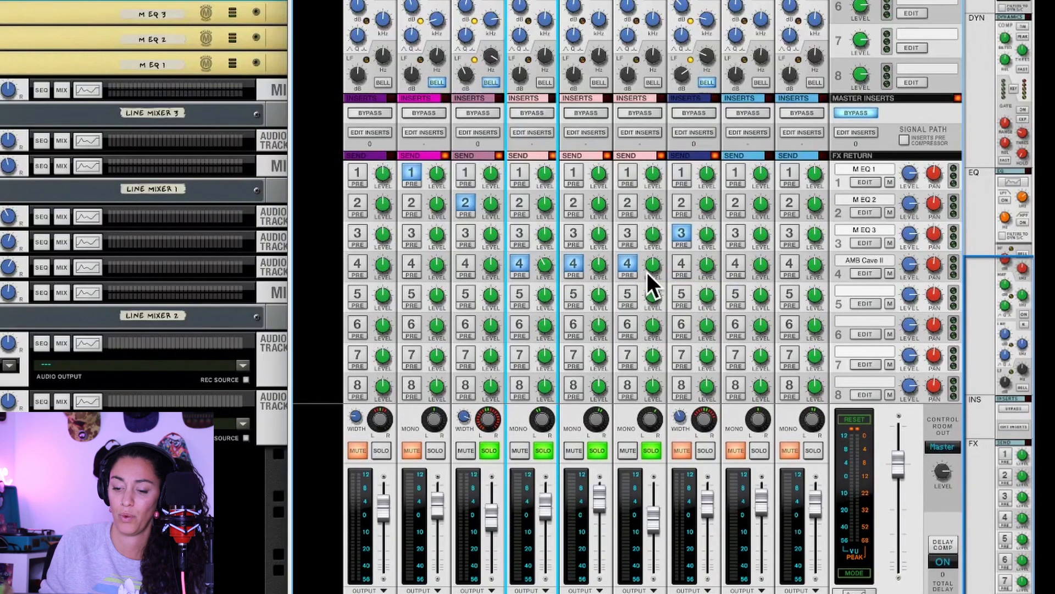
# - Adjust the send 4 levels of Audio Tracks 2 and 6 and play back the soloed choir
pyautogui.moveTo(654, 268); pyautogui.dragTo(653, 280)
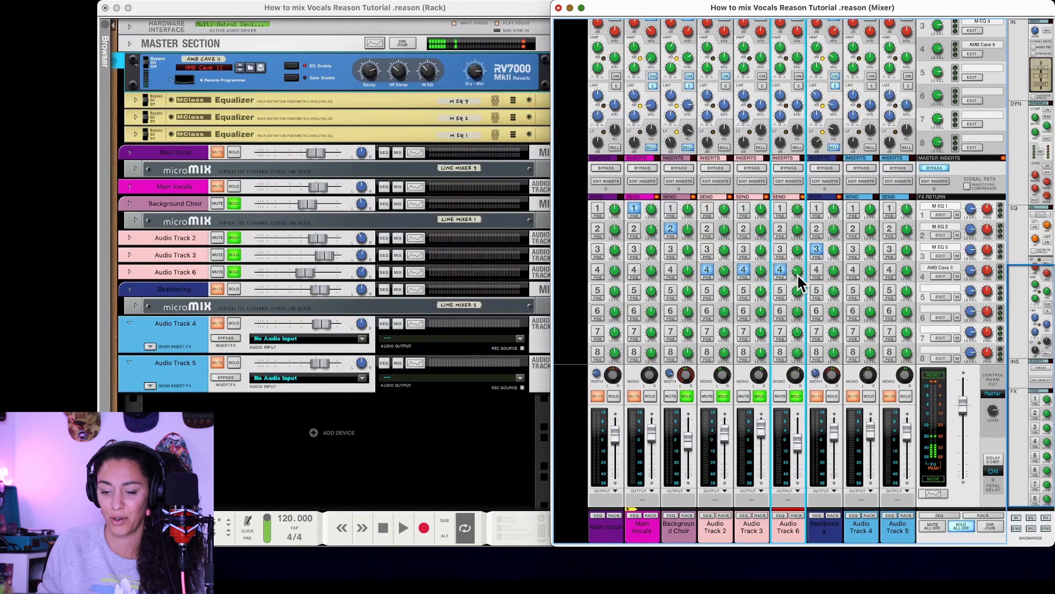
pyautogui.moveTo(798, 280)
pyautogui.moveTo(798, 280); pyautogui.dragTo(798, 271)
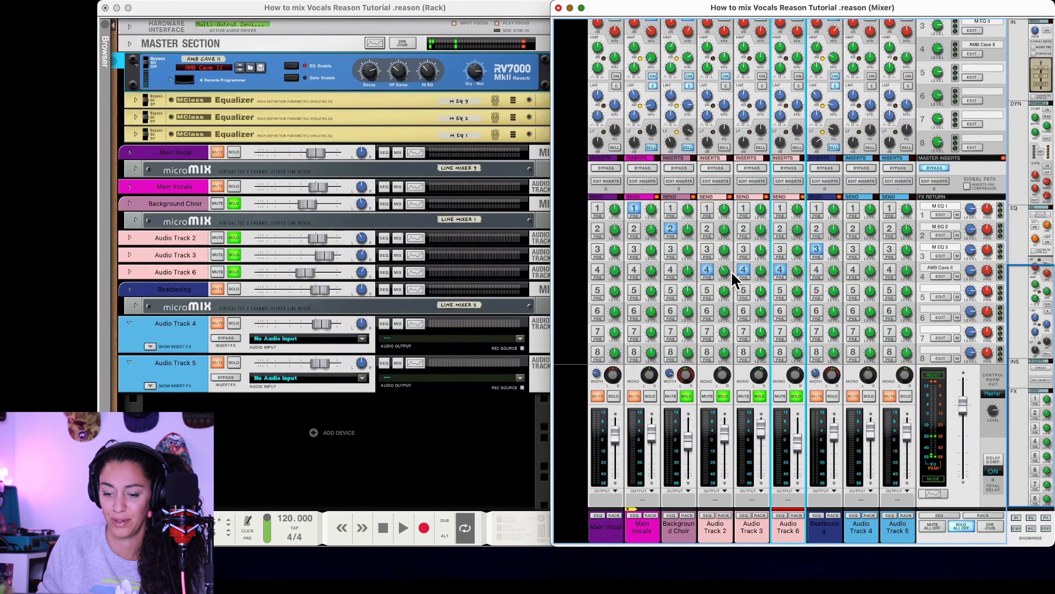
pyautogui.click(726, 280)
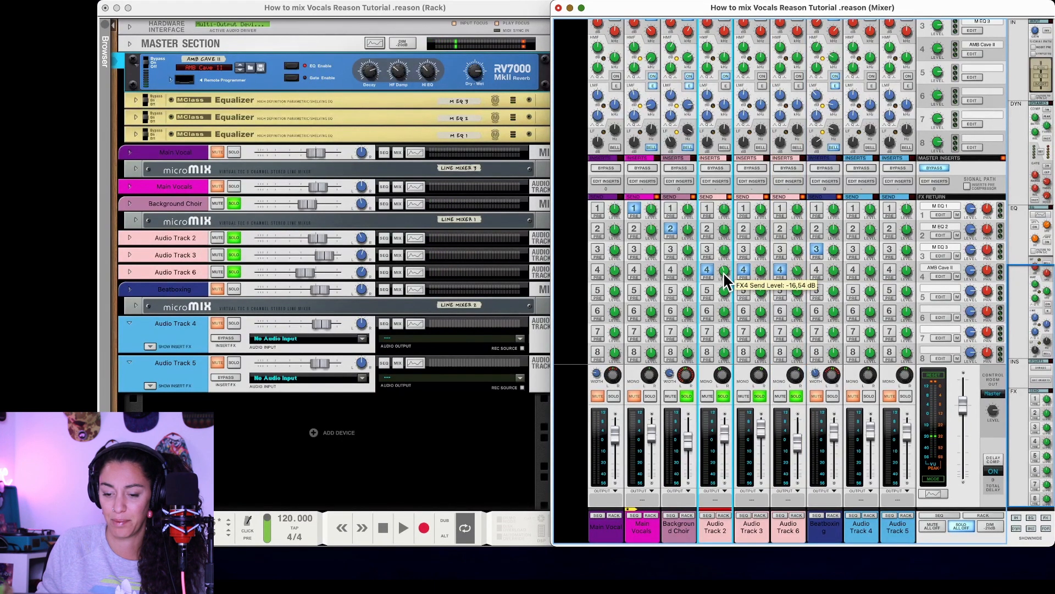
pyautogui.moveTo(725, 272); pyautogui.dragTo(724, 274)
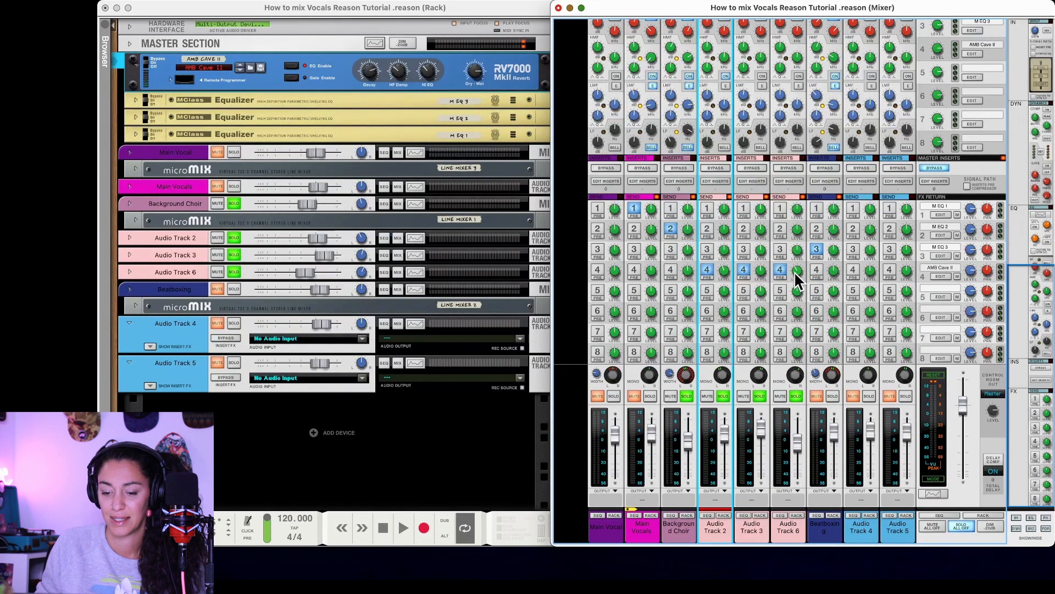
pyautogui.moveTo(795, 279); pyautogui.dragTo(797, 279)
pyautogui.press('space')
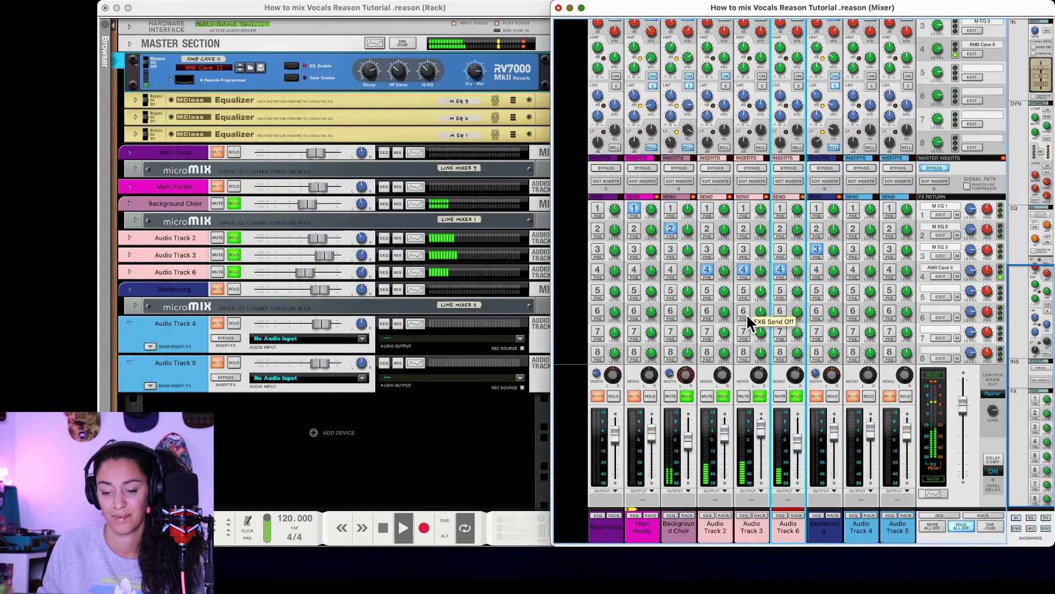
pyautogui.press('space')
# - Return send 4 to the Background Choir bus, disable it on Audio Tracks 2, 3 and 6, and audition the bus send
pyautogui.click(671, 269)
pyautogui.click(707, 270)
pyautogui.click(744, 270)
pyautogui.click(780, 270)
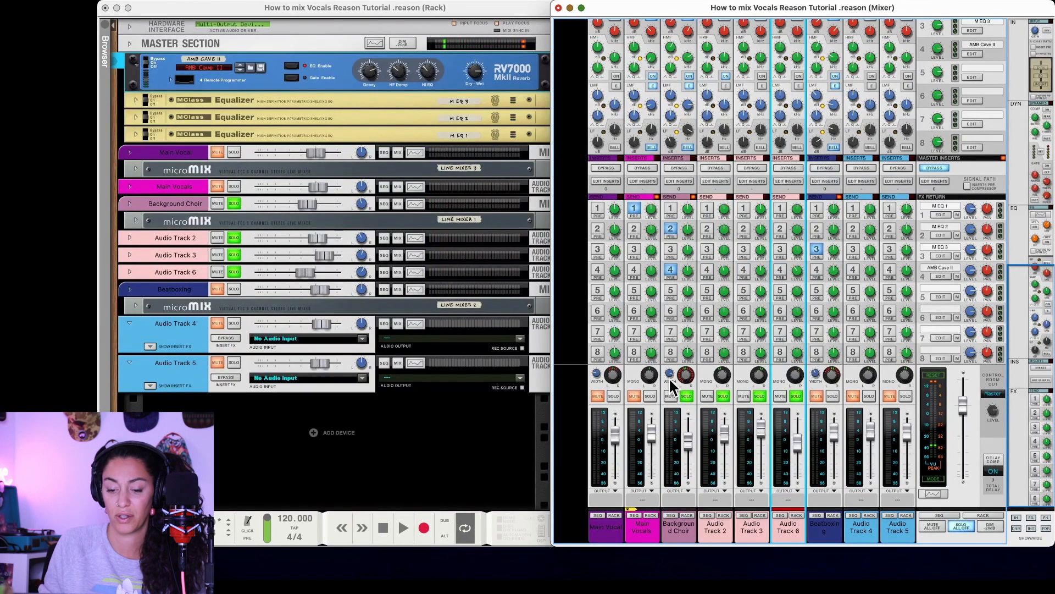
pyautogui.press('space')
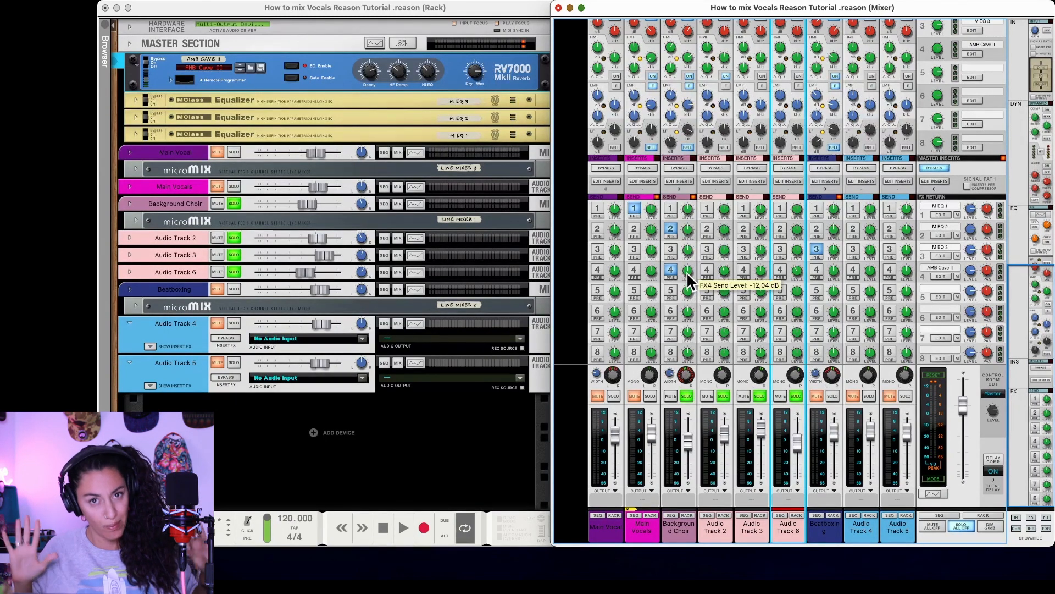
pyautogui.click(687, 271)
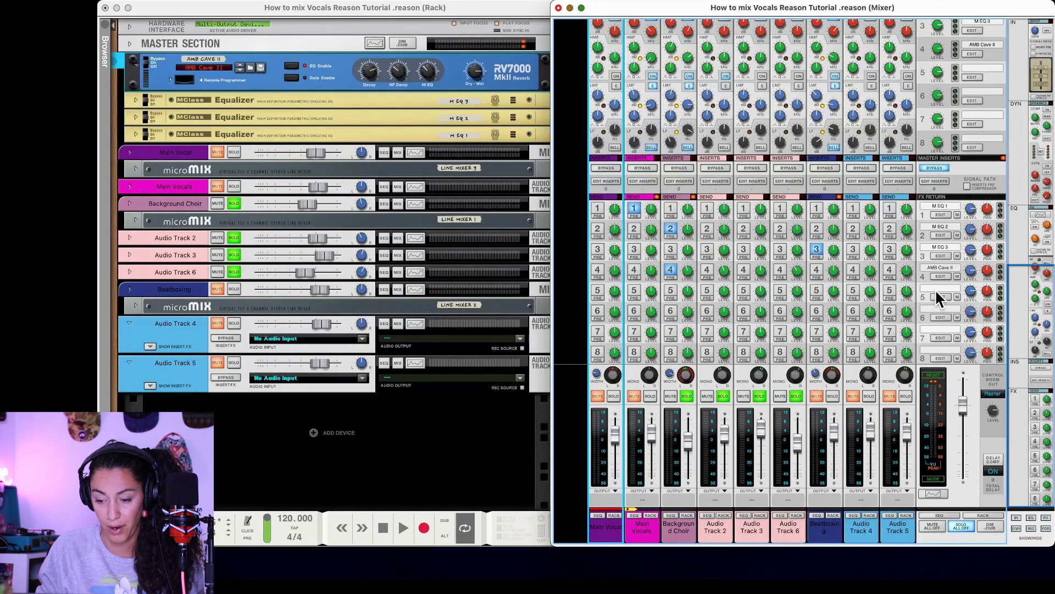
# - Add a second RV7000 MkII reverb as send effect 5 and load its ALL Batman Verb patch
pyautogui.rightClick(935, 286)
pyautogui.moveTo(870, 443)
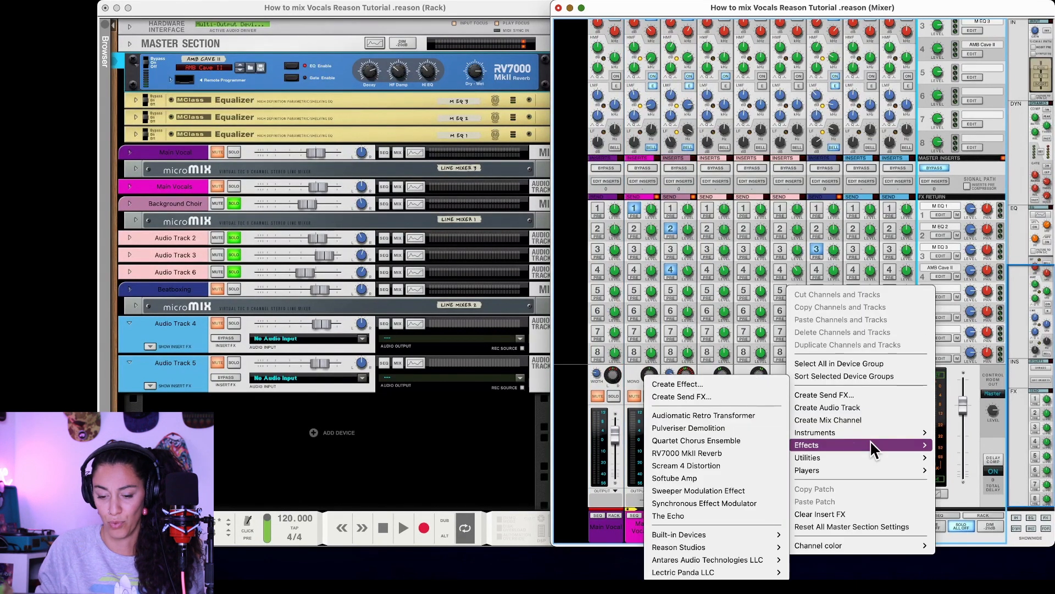
pyautogui.click(750, 454)
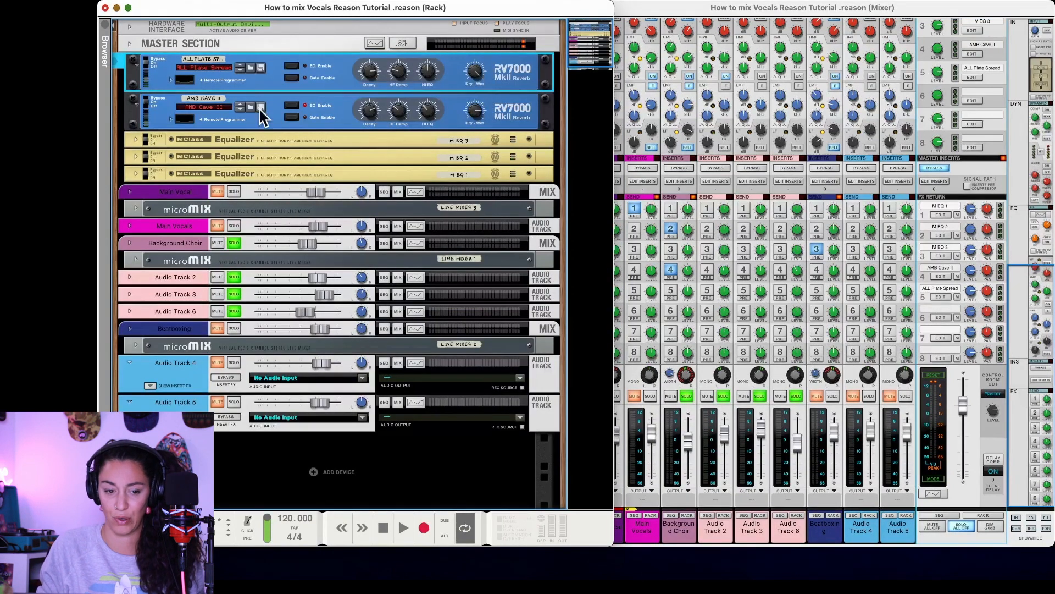
pyautogui.click(210, 69)
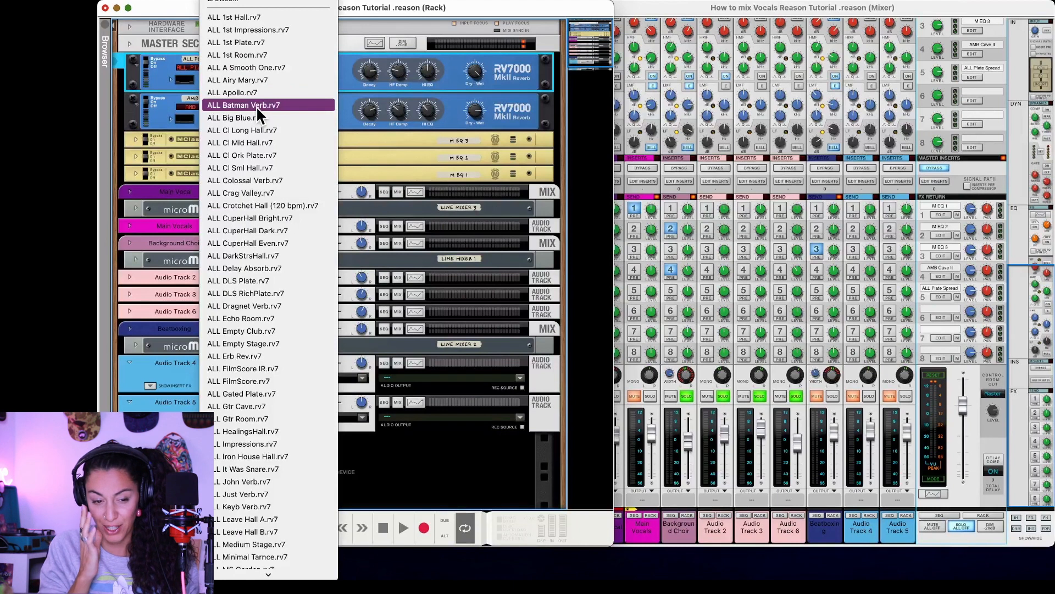
pyautogui.click(256, 105)
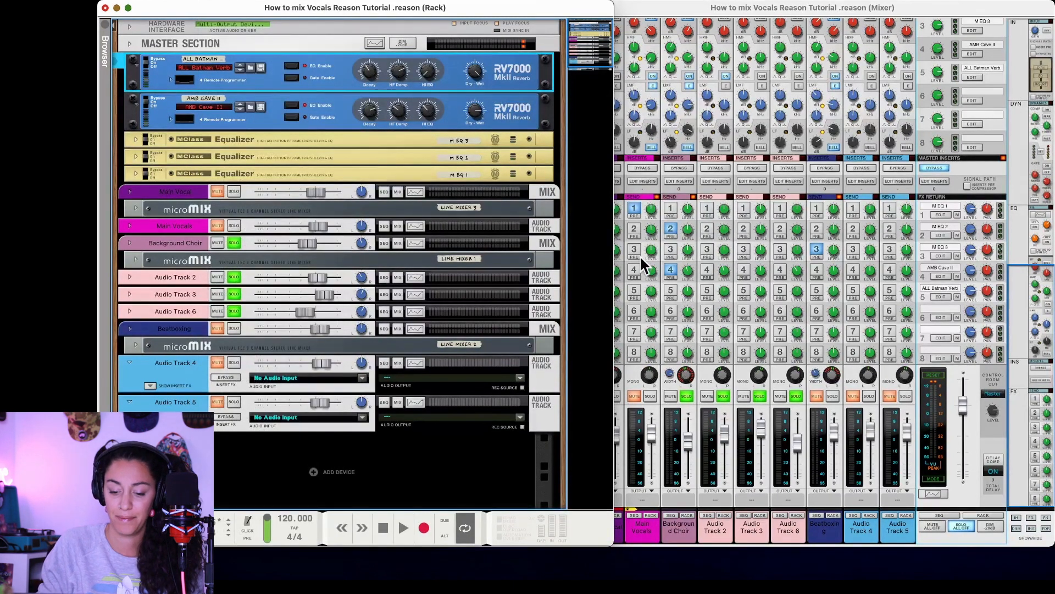
# - Solo the Main Vocal bus alone and enable its send 5 to the Batman reverb
pyautogui.click(615, 397)
pyautogui.click(613, 397)
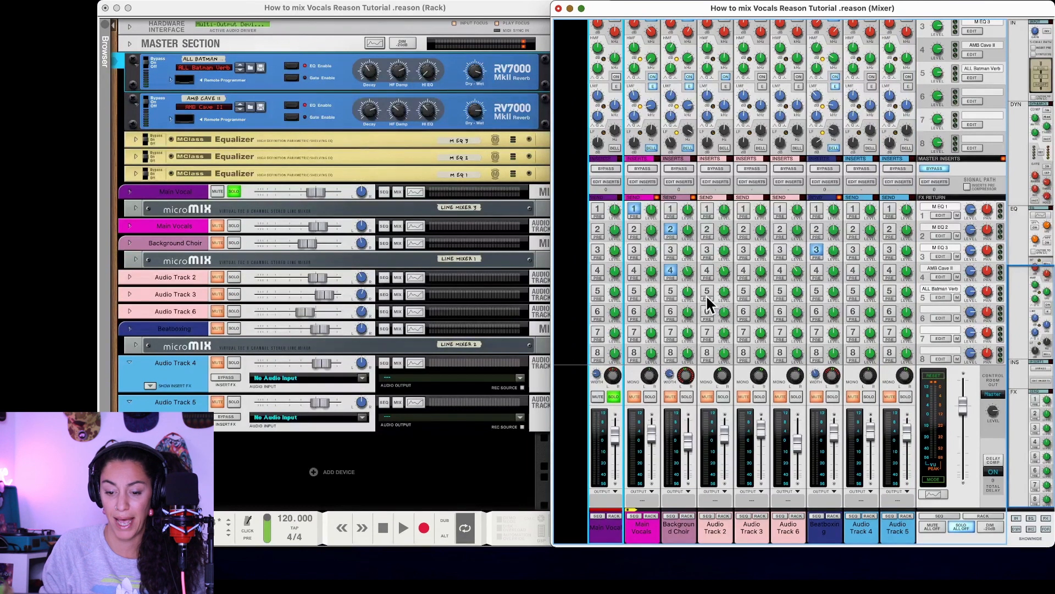
pyautogui.click(599, 293)
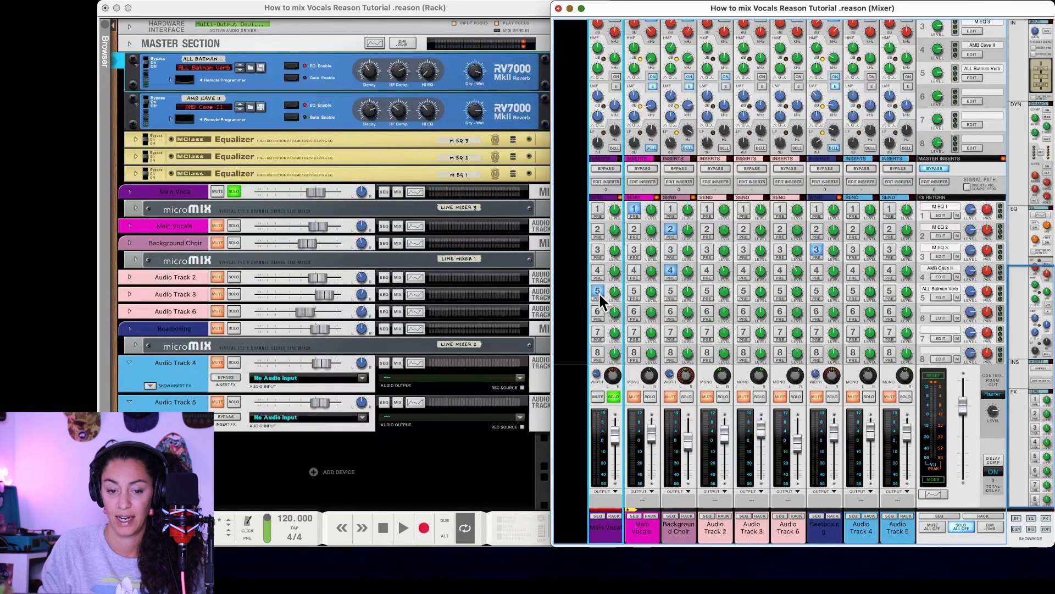
# - Play back with the Main Vocals track also soloed, stop, and set the Batman reverb's dry/wet to about 121
pyautogui.press('space')
pyautogui.click(525, 272)
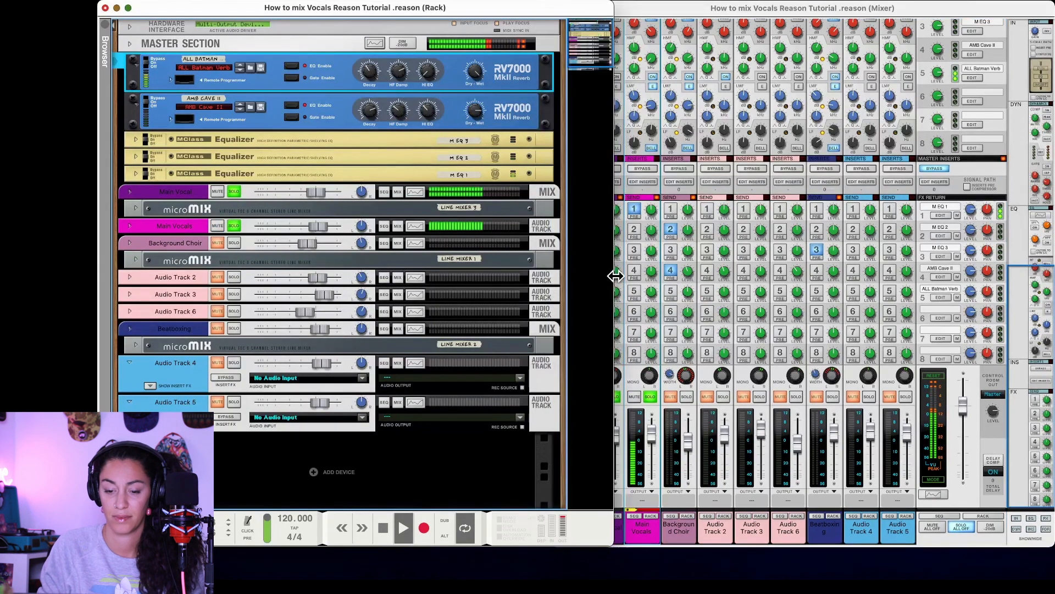
pyautogui.click(696, 10)
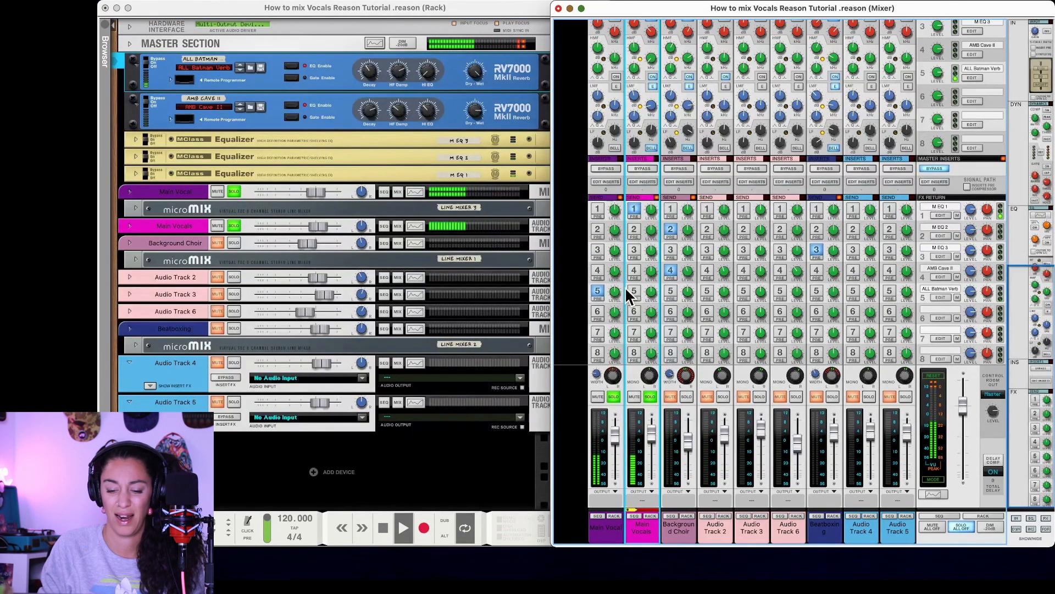
pyautogui.press('space')
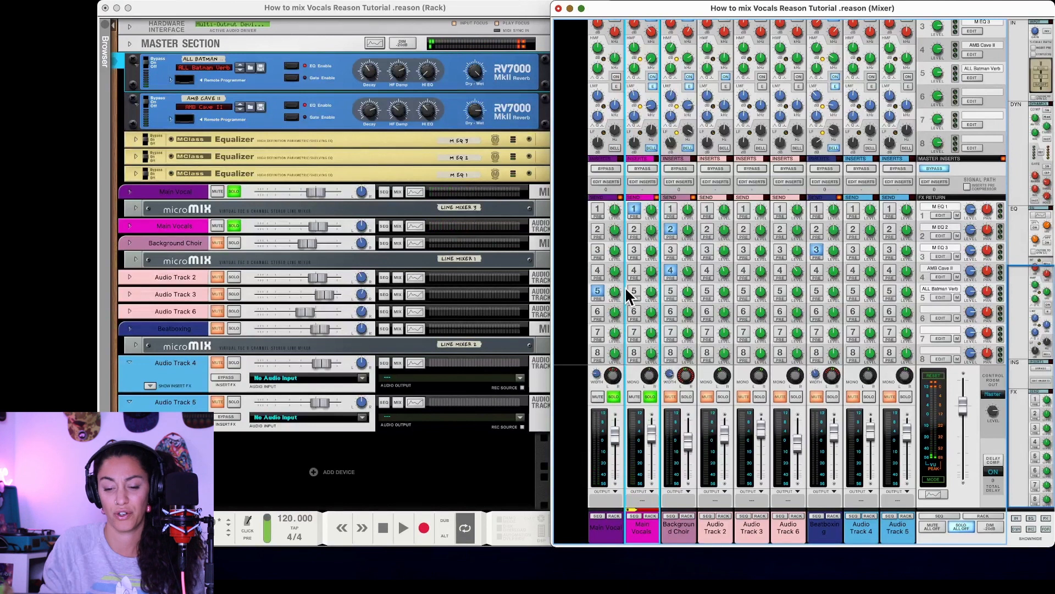
pyautogui.click(478, 83)
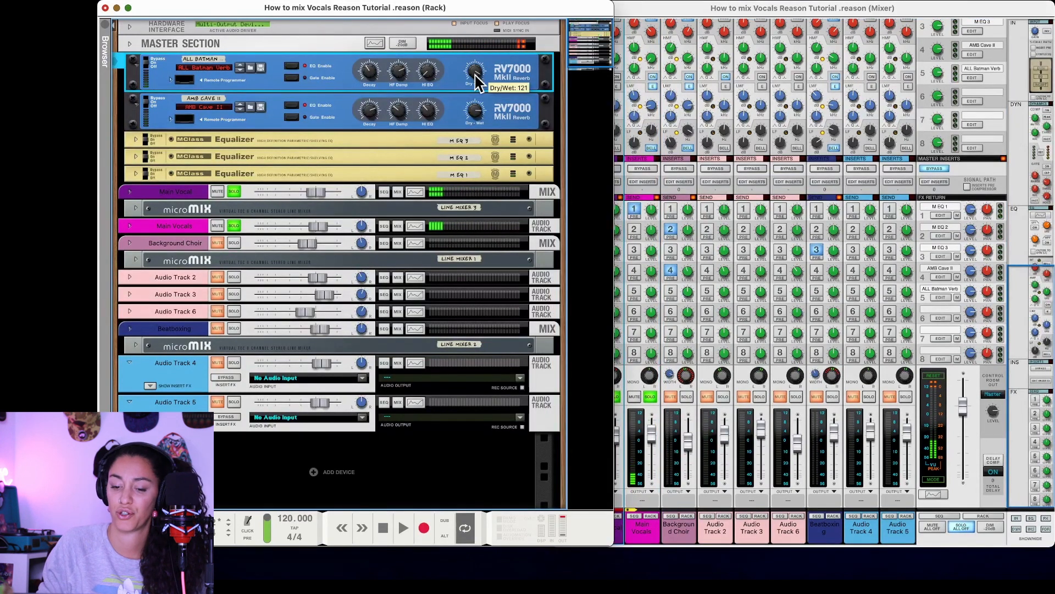
# - Add the Background Choir bus and Audio Tracks 2, 3 and 6 to the solo and audition them with the main vocals
pyautogui.click(701, 401)
pyautogui.click(723, 397)
pyautogui.click(760, 397)
pyautogui.click(794, 397)
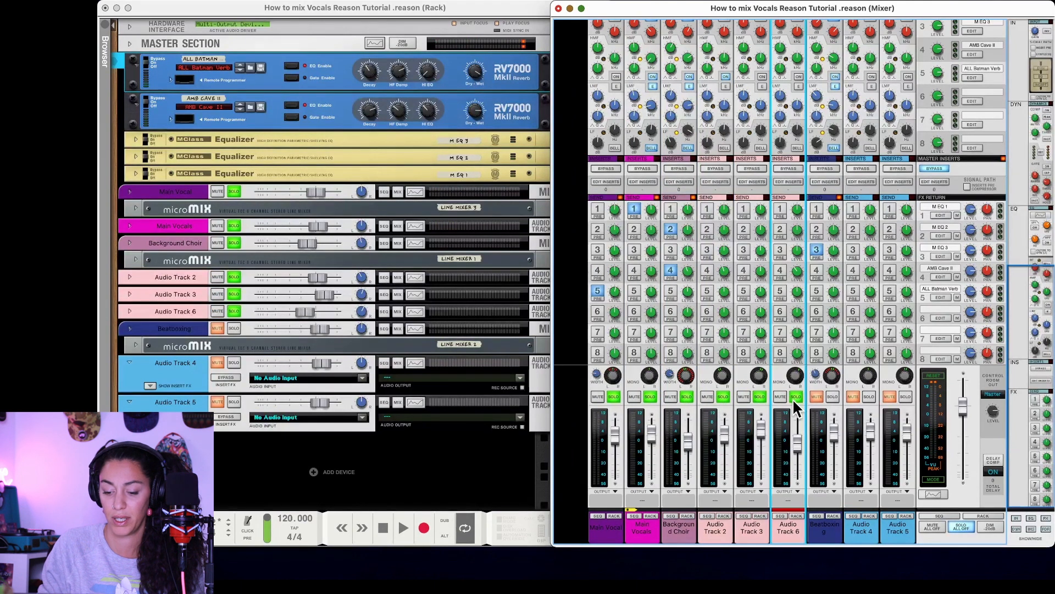
pyautogui.press('space')
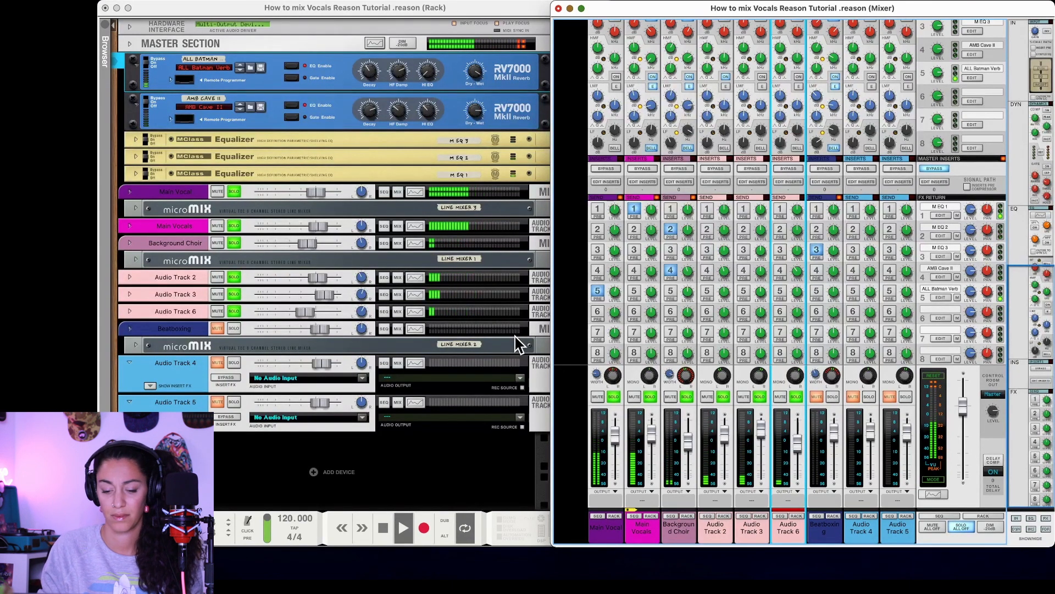
pyautogui.press('space')
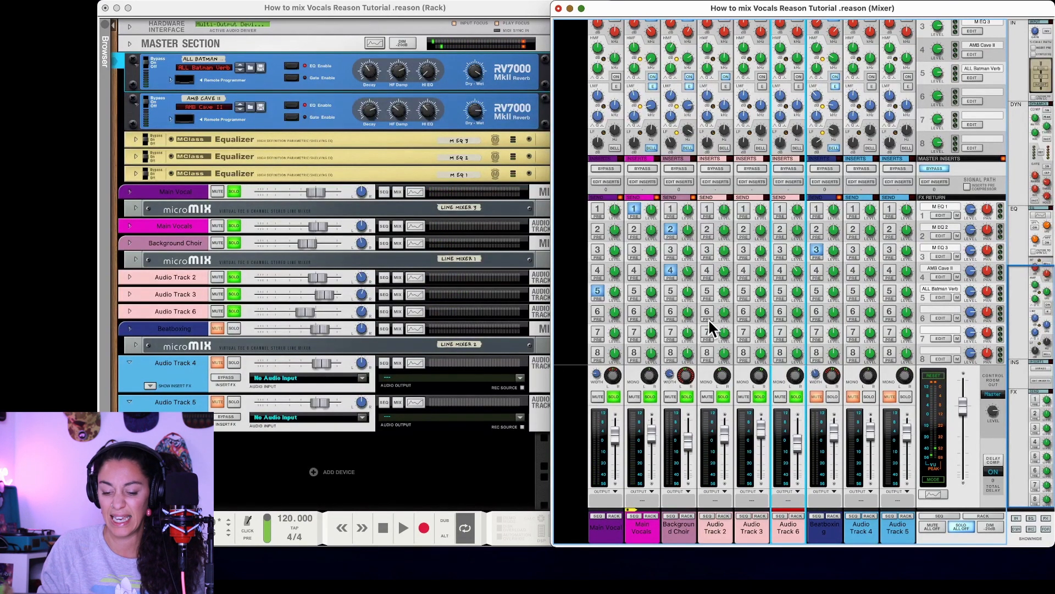
# - Enable send 5 to the Batman reverb on the Beatboxing bus and adjust its send level
pyautogui.click(687, 275)
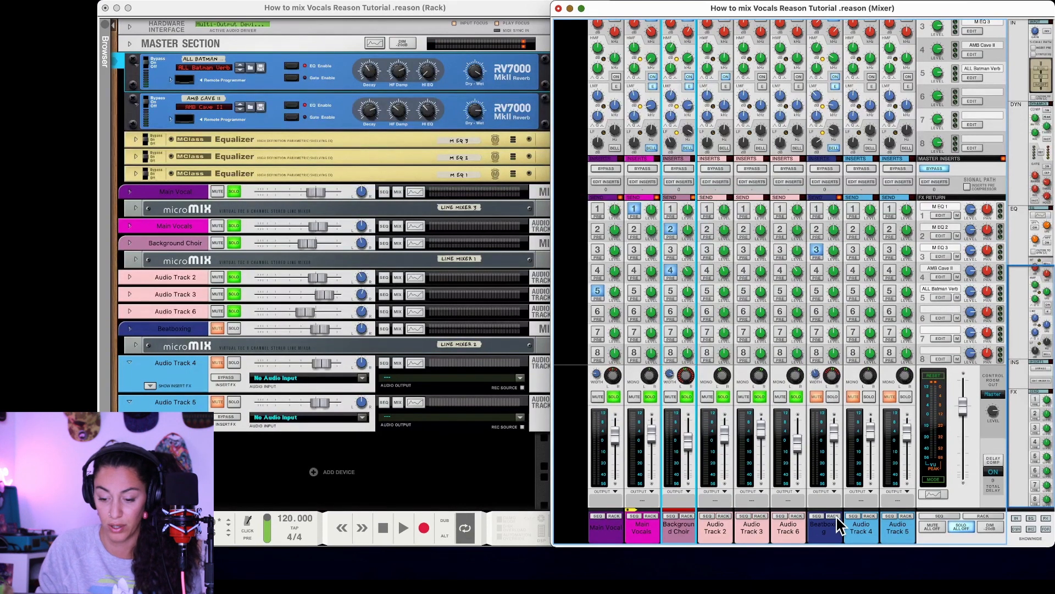
pyautogui.click(818, 294)
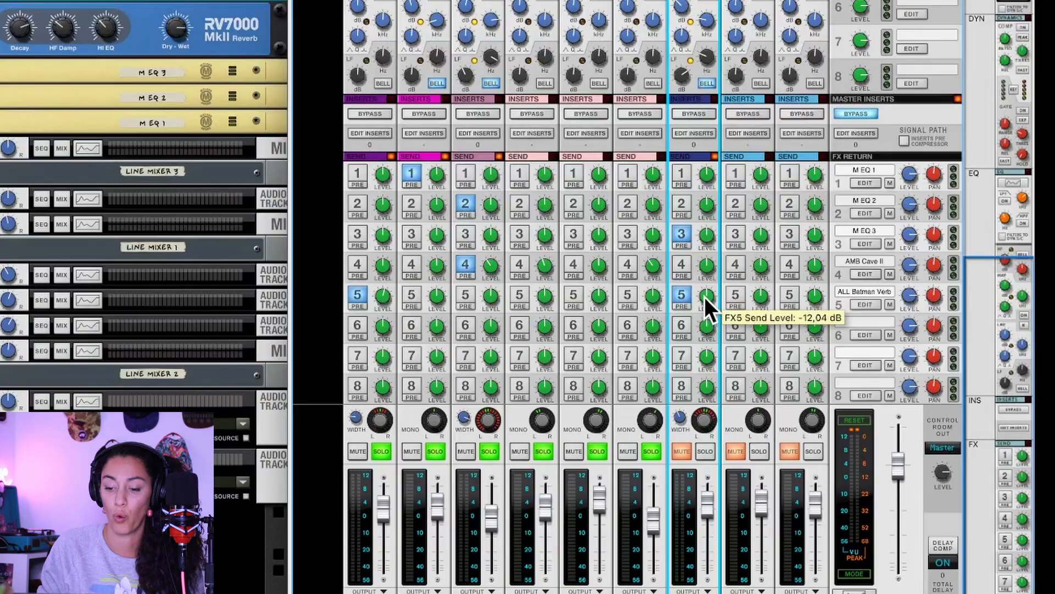
pyautogui.moveTo(833, 293); pyautogui.dragTo(833, 296)
pyautogui.scroll(5, 706, 299)
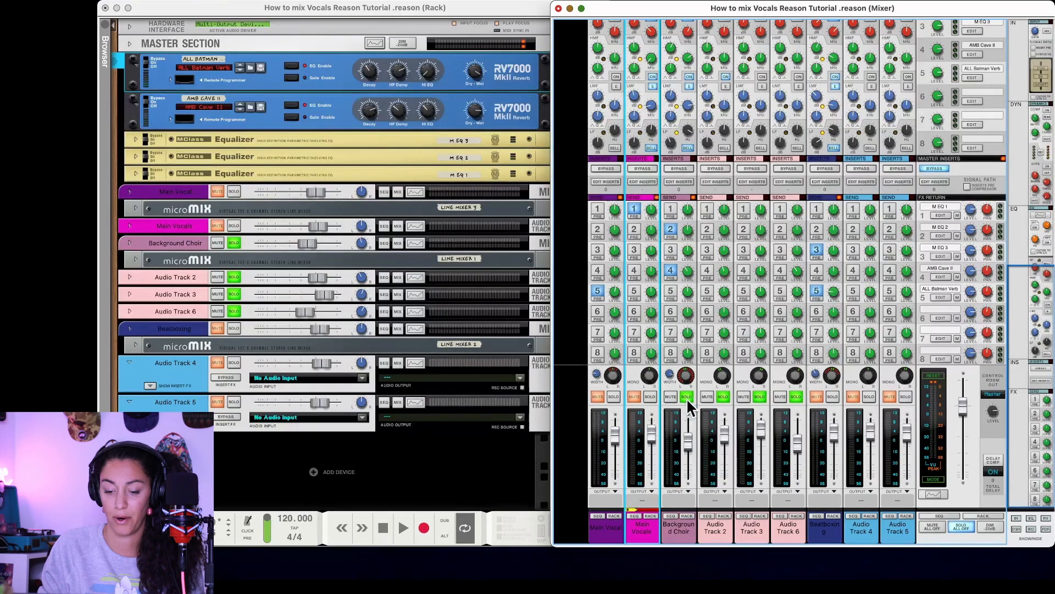
# - Clear the solos on the Background Choir bus and Audio Tracks 2, 3 and 6, and audition the full mix
pyautogui.click(687, 397)
pyautogui.click(723, 397)
pyautogui.click(759, 396)
pyautogui.click(796, 396)
pyautogui.click(384, 524)
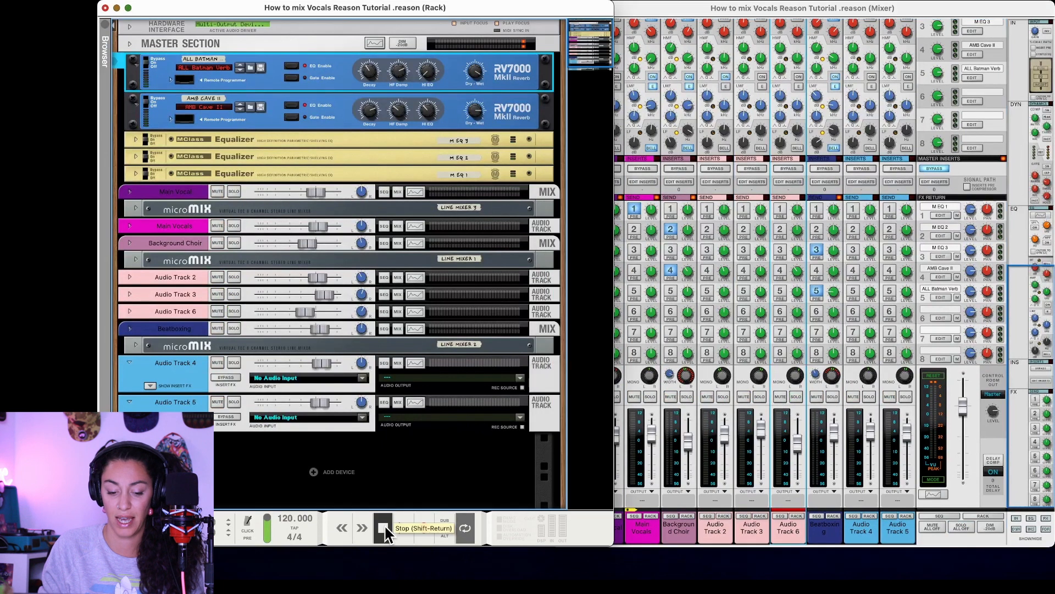
pyautogui.click(403, 528)
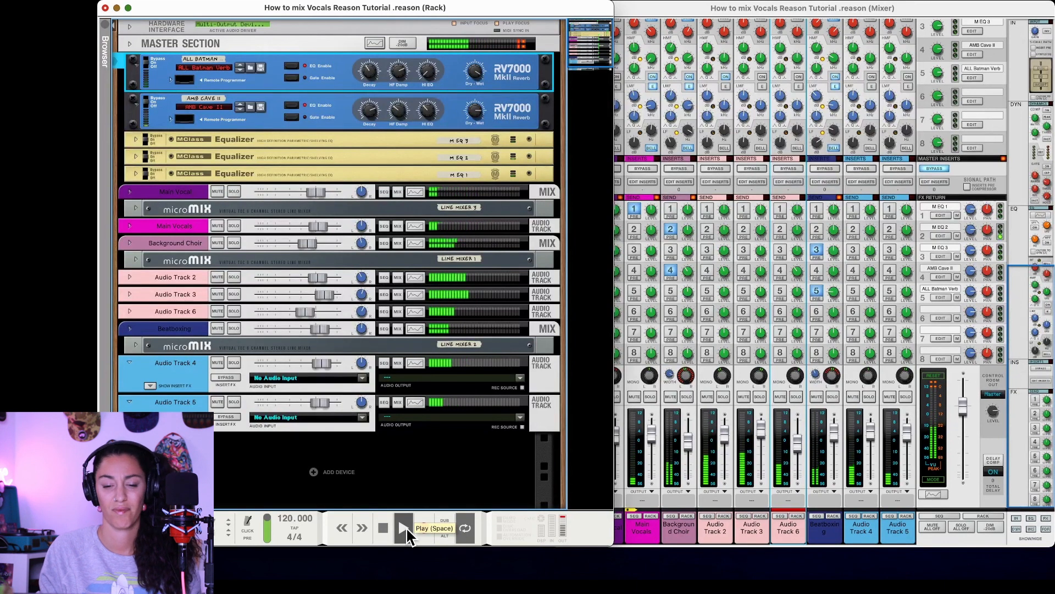
pyautogui.press('space')
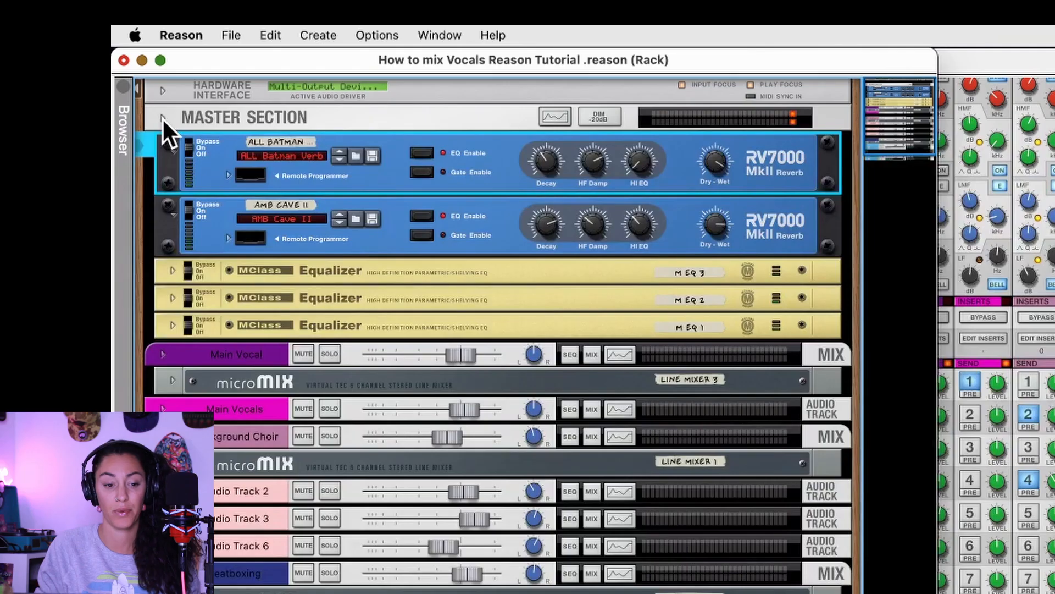
# - Show the master section's insert effects, turn off the equalizer's low shelf and lower its Parametric 1 gain
pyautogui.click(164, 117)
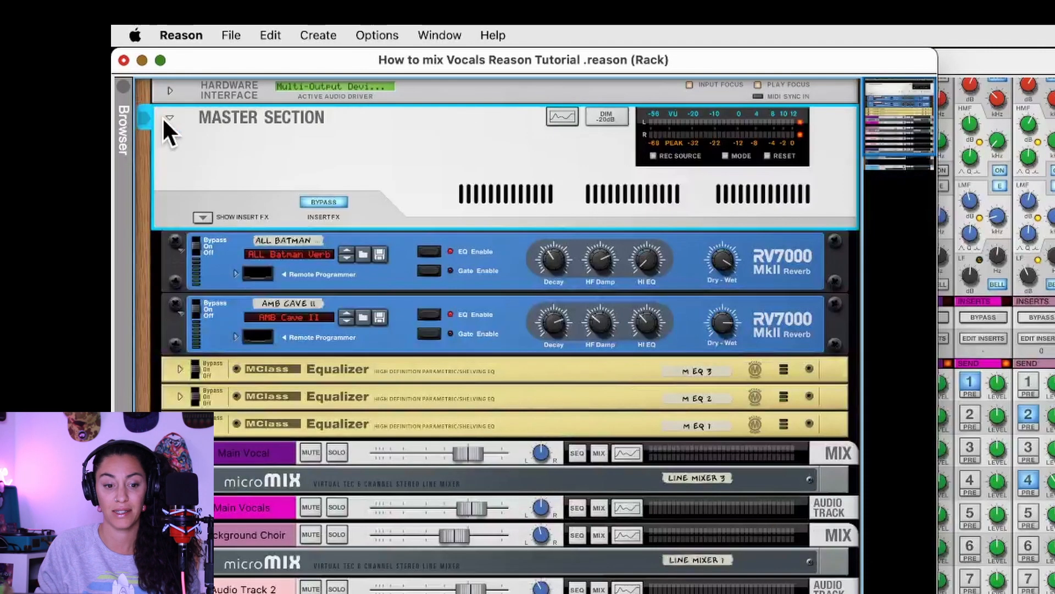
pyautogui.click(203, 217)
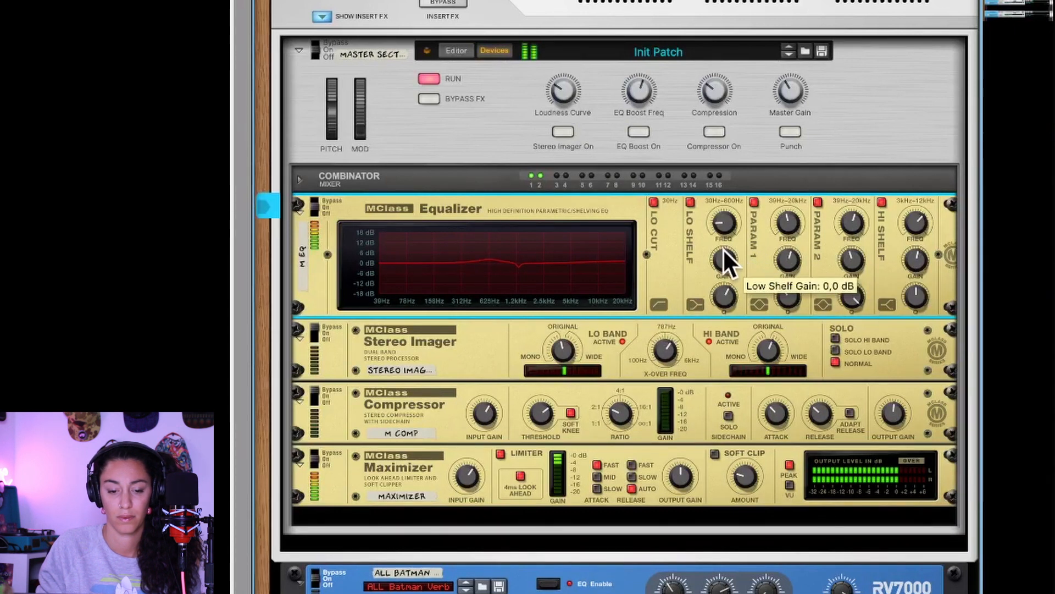
pyautogui.click(690, 202)
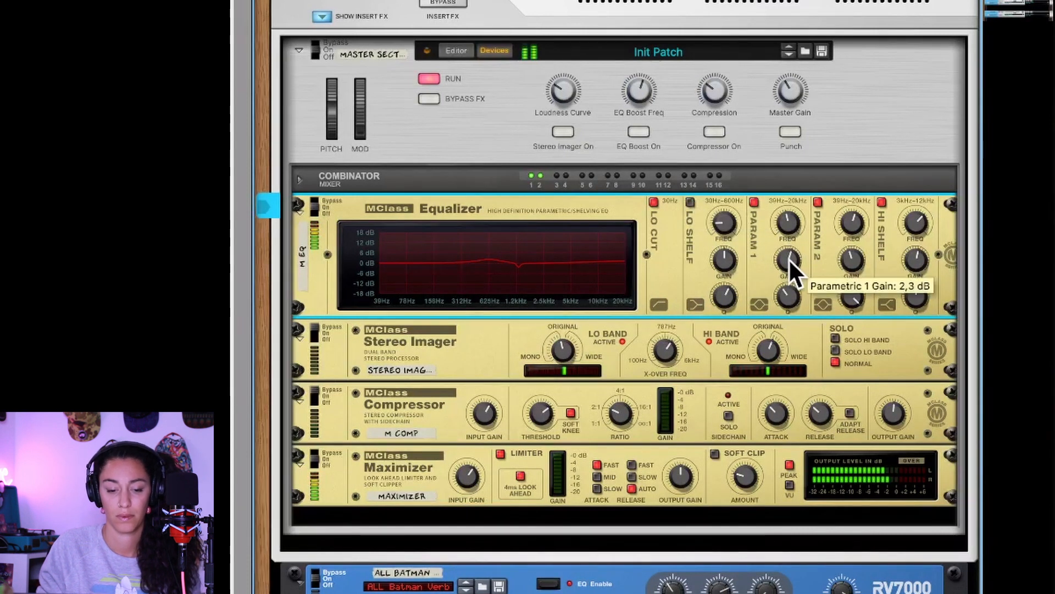
pyautogui.moveTo(790, 258); pyautogui.dragTo(787, 258)
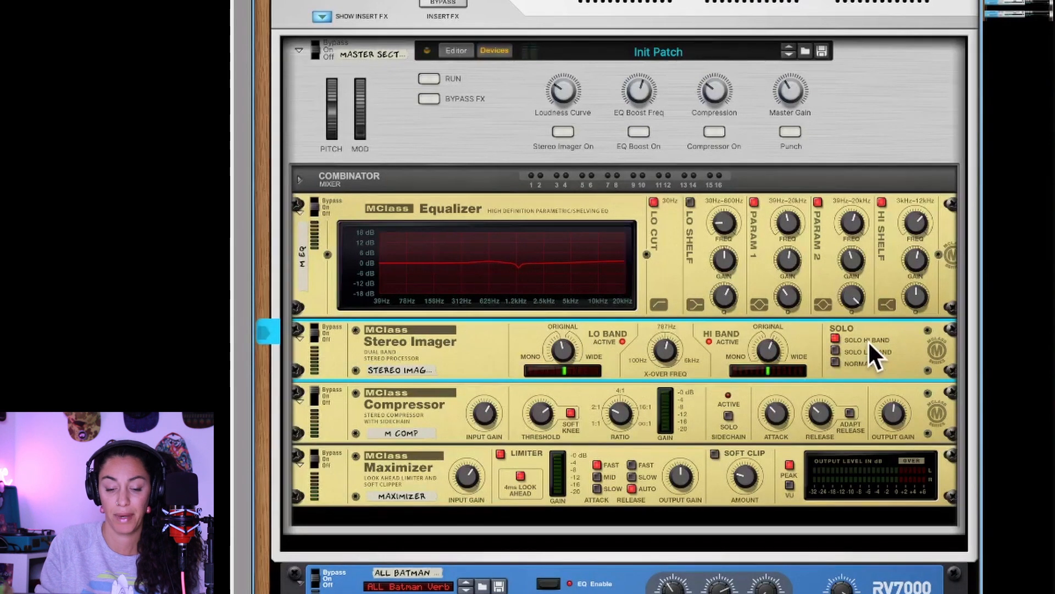
# - Audition the Stereo Imager's high and low bands in solo during playback and return the solo mode to Normal
pyautogui.press('space')
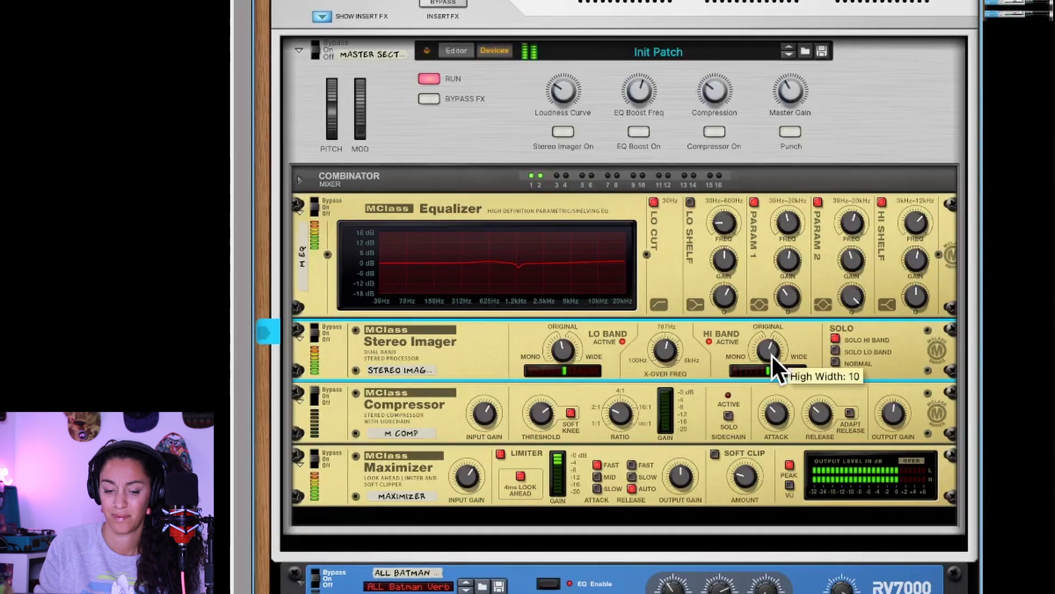
pyautogui.click(835, 352)
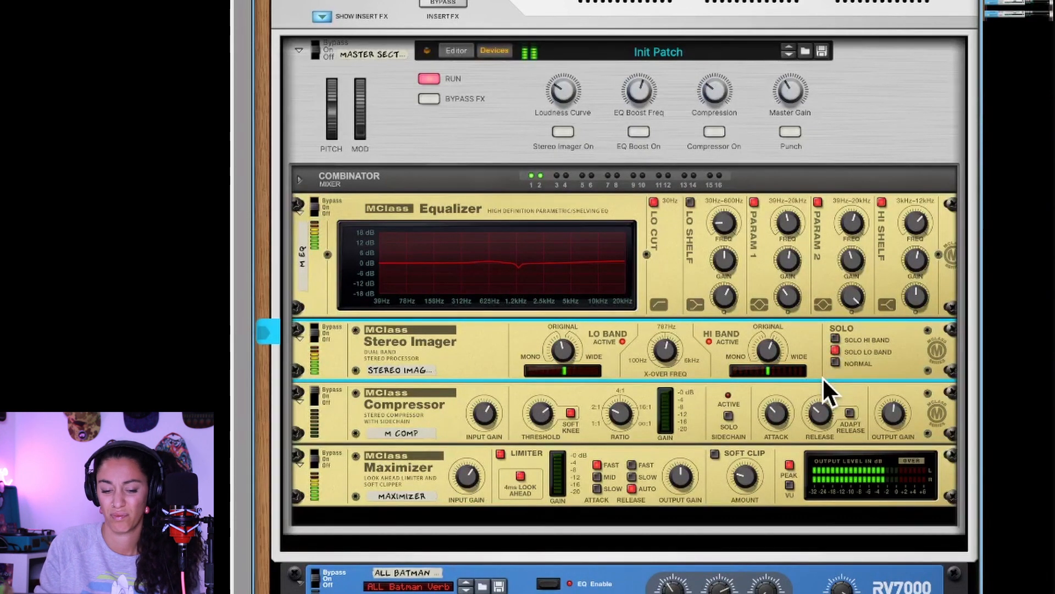
pyautogui.press('space')
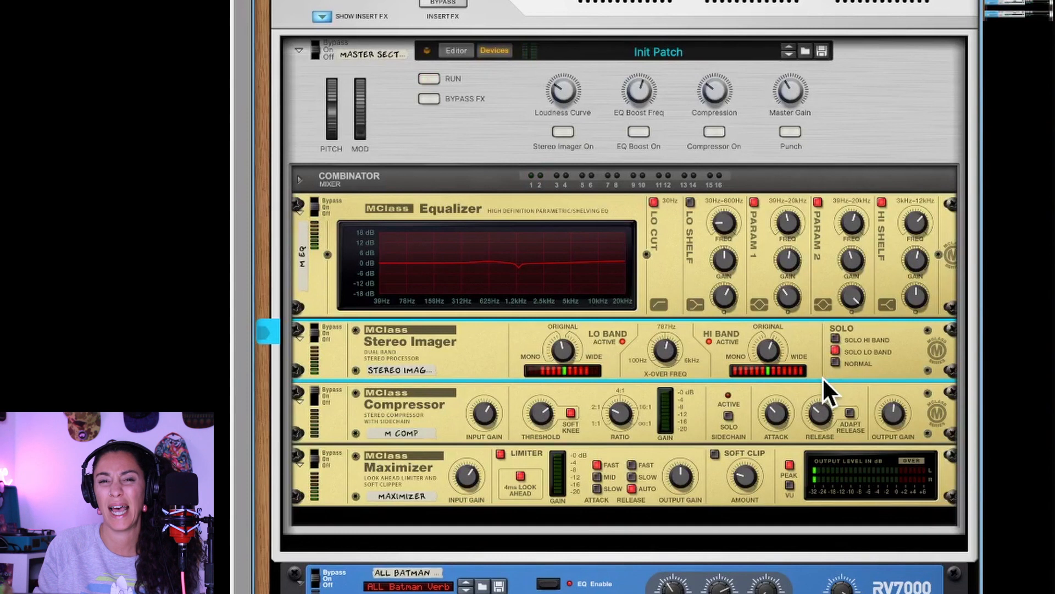
pyautogui.click(836, 362)
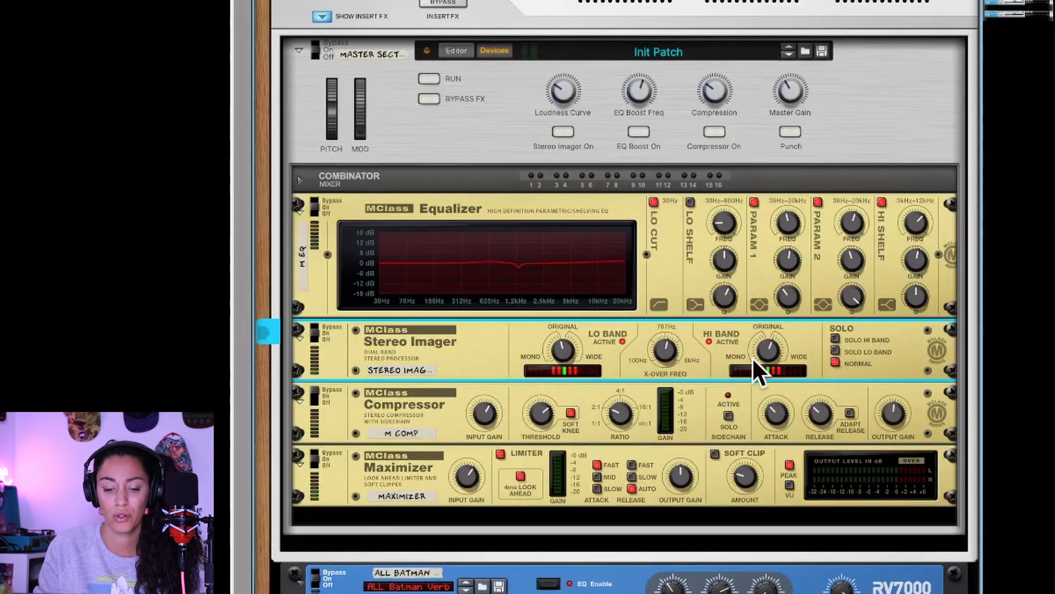
# - Adjust the Stereo Imager's low width, set its high width to 16 and briefly audition the result
pyautogui.moveTo(566, 353)
pyautogui.moveTo(566, 353); pyautogui.dragTo(567, 359)
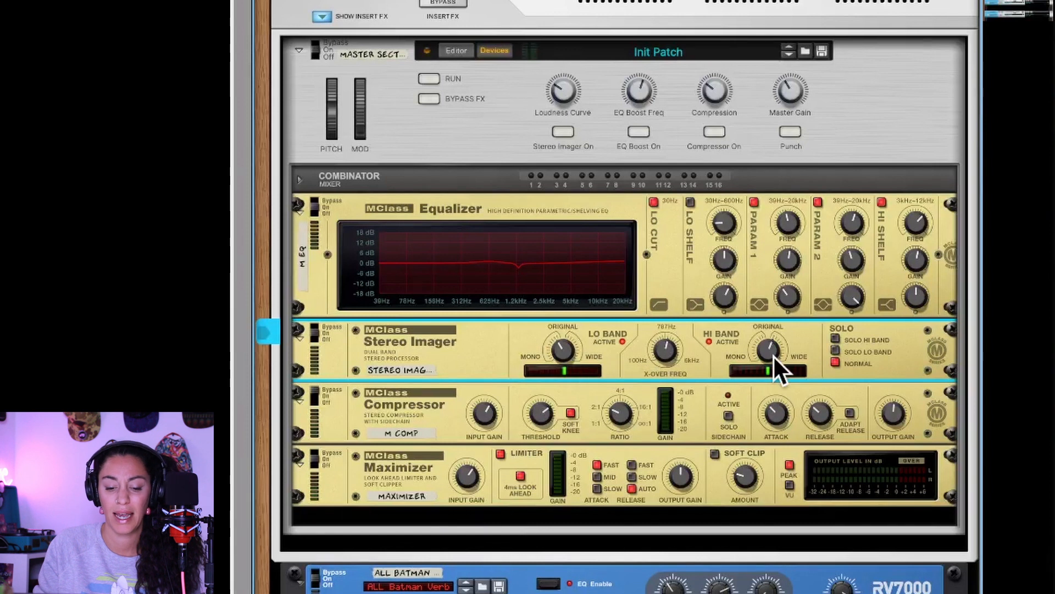
pyautogui.moveTo(768, 354)
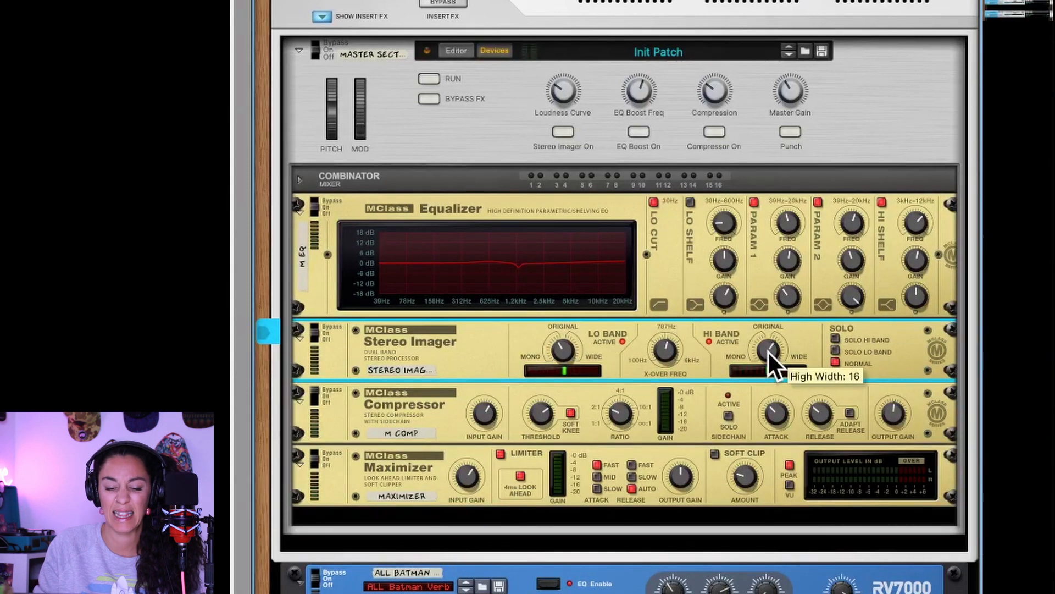
pyautogui.press('space')
pyautogui.moveTo(662, 354)
pyautogui.press('space')
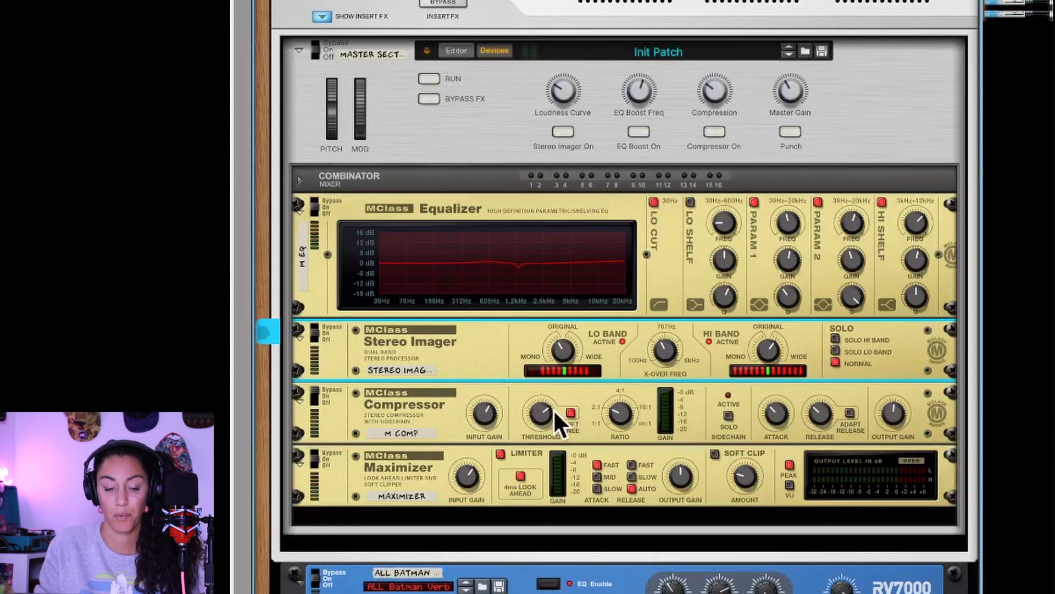
# - Raise the master compressor's input gain, set its threshold to about -8.8 dB and enable Adapt Release
pyautogui.moveTo(623, 410)
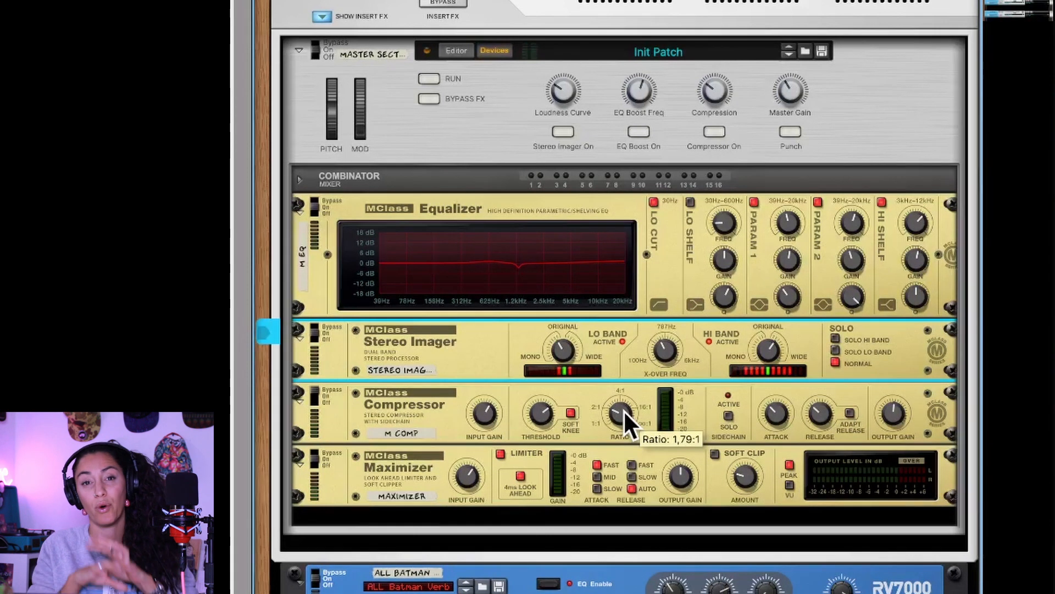
pyautogui.click(532, 405)
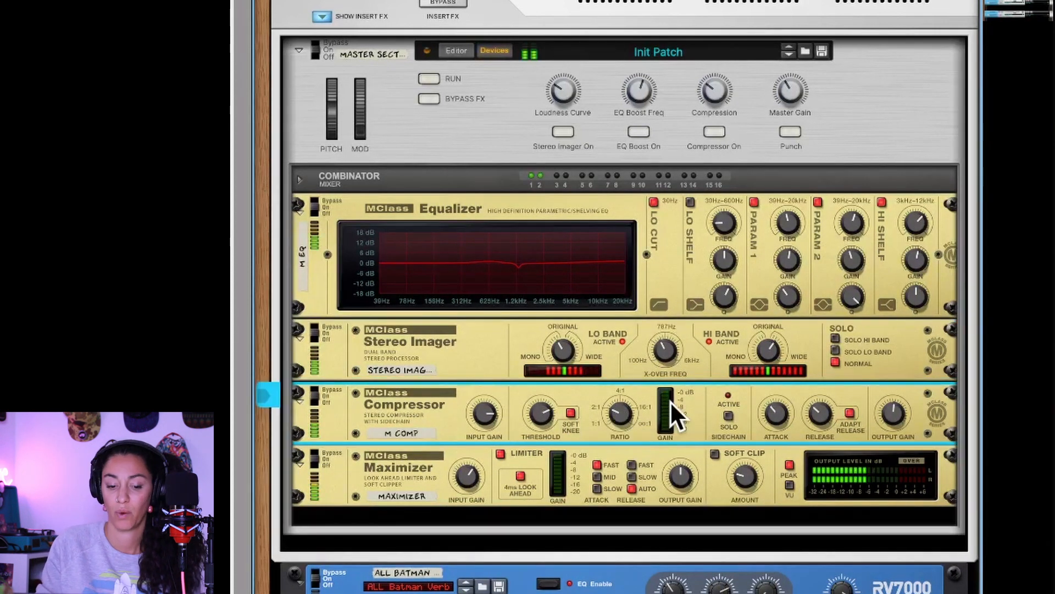
pyautogui.moveTo(542, 418)
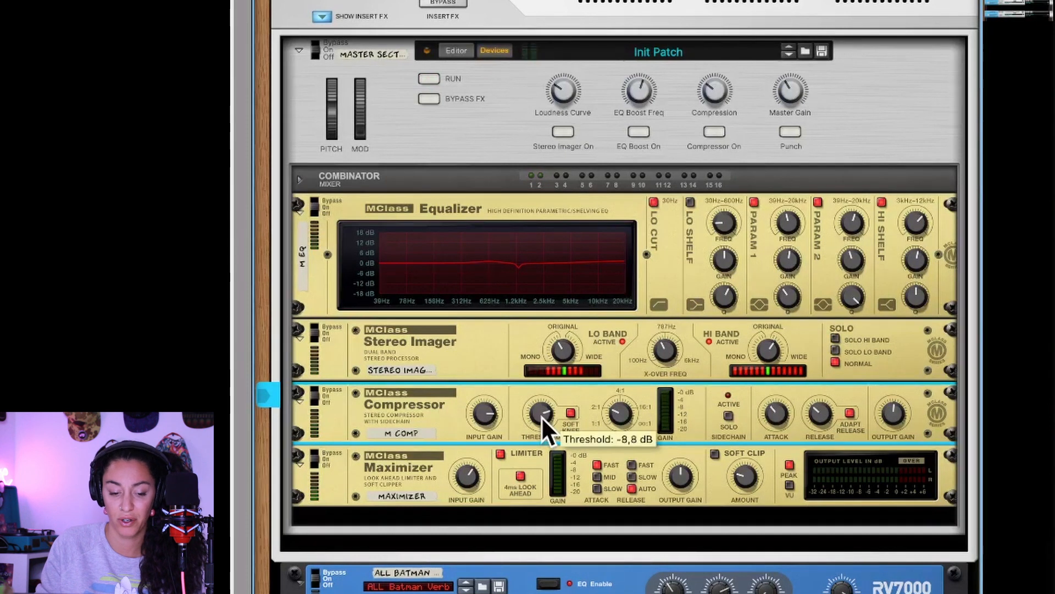
# - Bypass the Maximizer and audition the mix without it
pyautogui.click(315, 451)
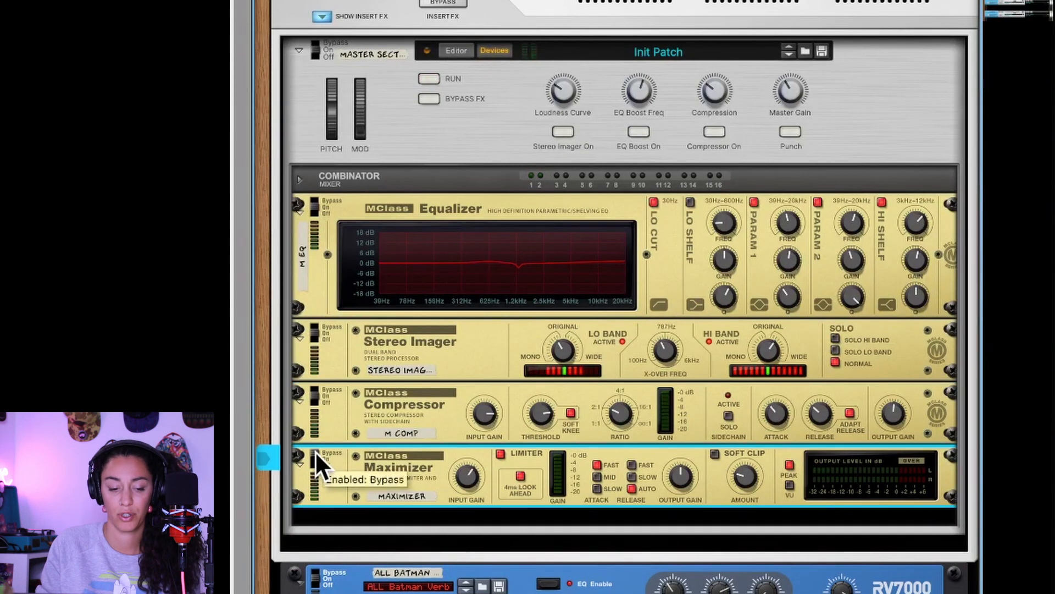
pyautogui.press('space')
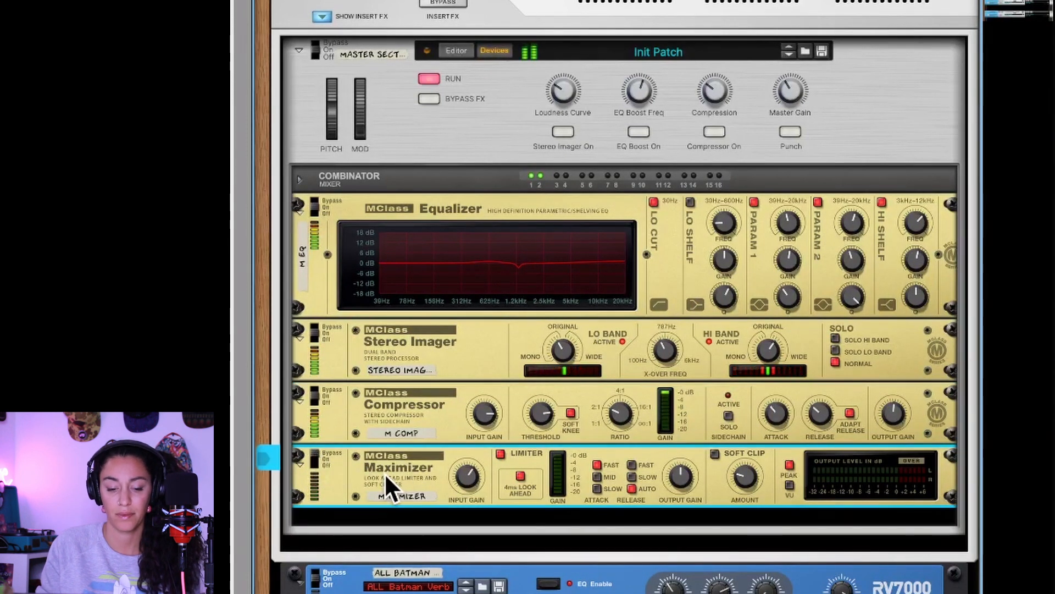
pyautogui.press('space')
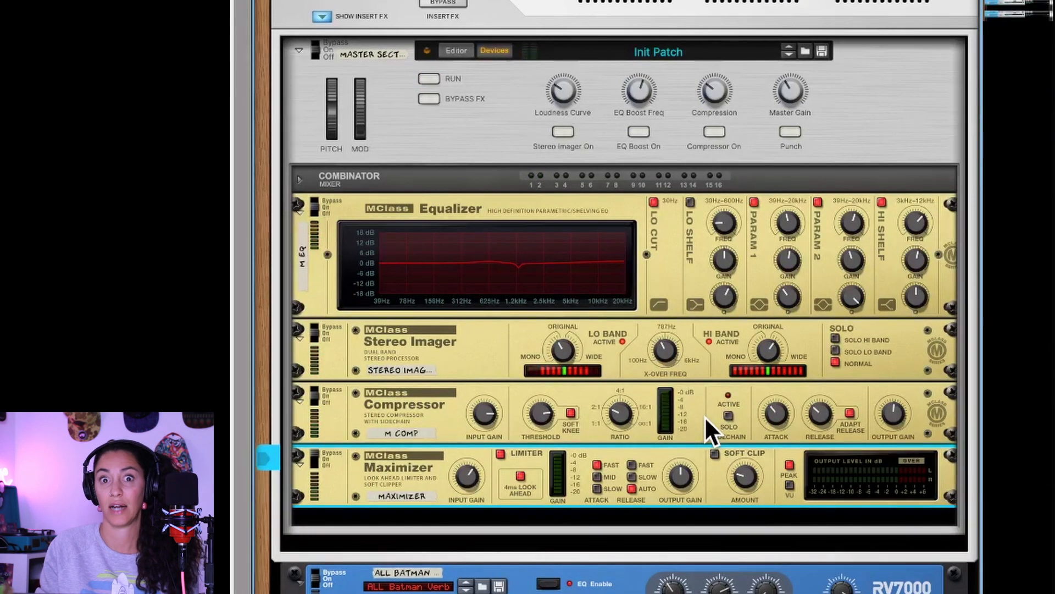
# - Switch the Maximizer back on with Soft Clip enabled and Mid attack, and adjust its input gain during playback
pyautogui.click(705, 417)
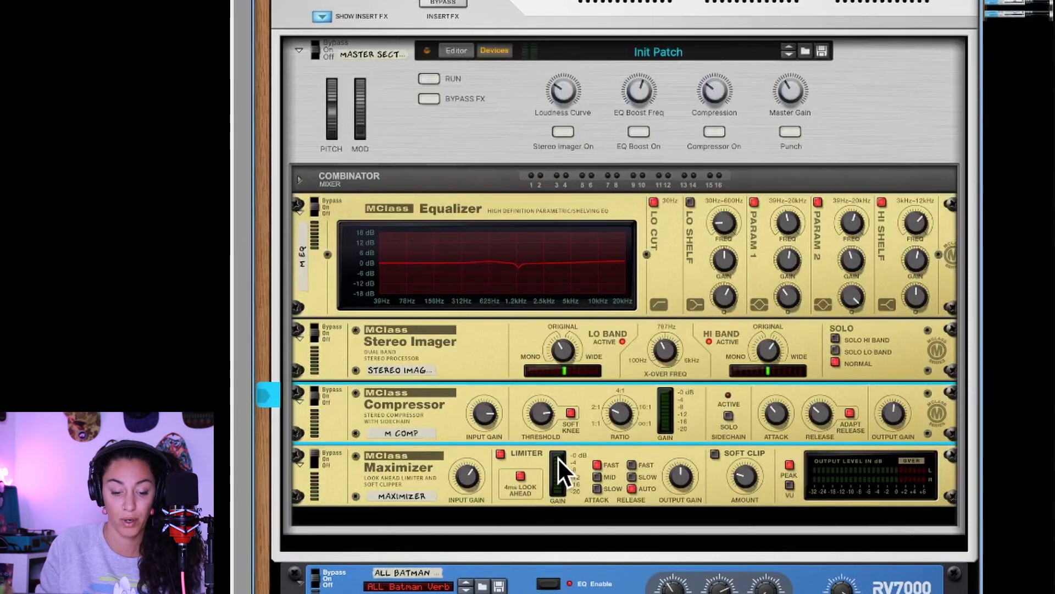
pyautogui.click(715, 454)
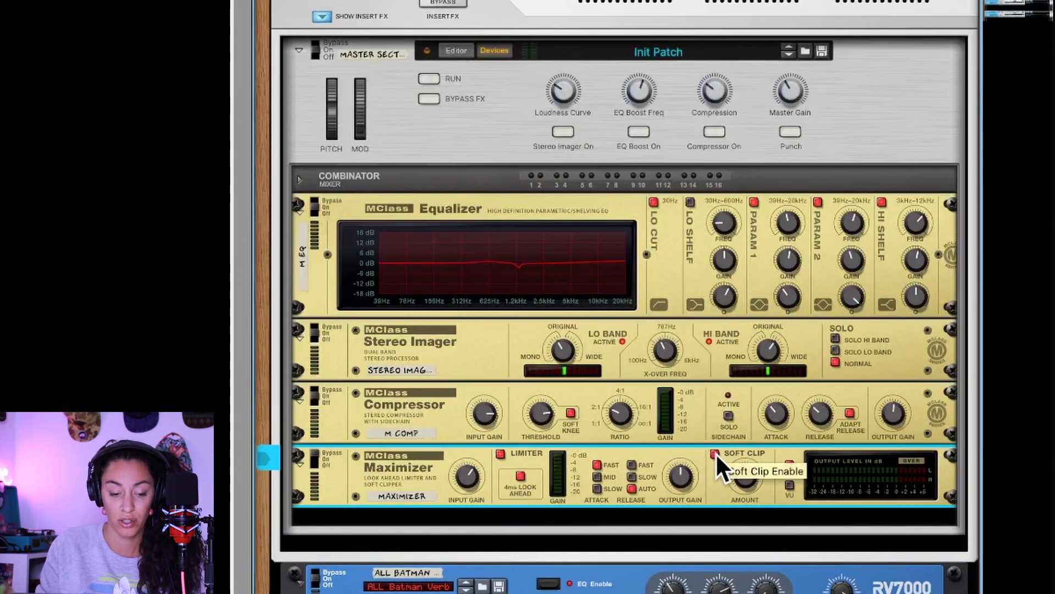
pyautogui.click(316, 457)
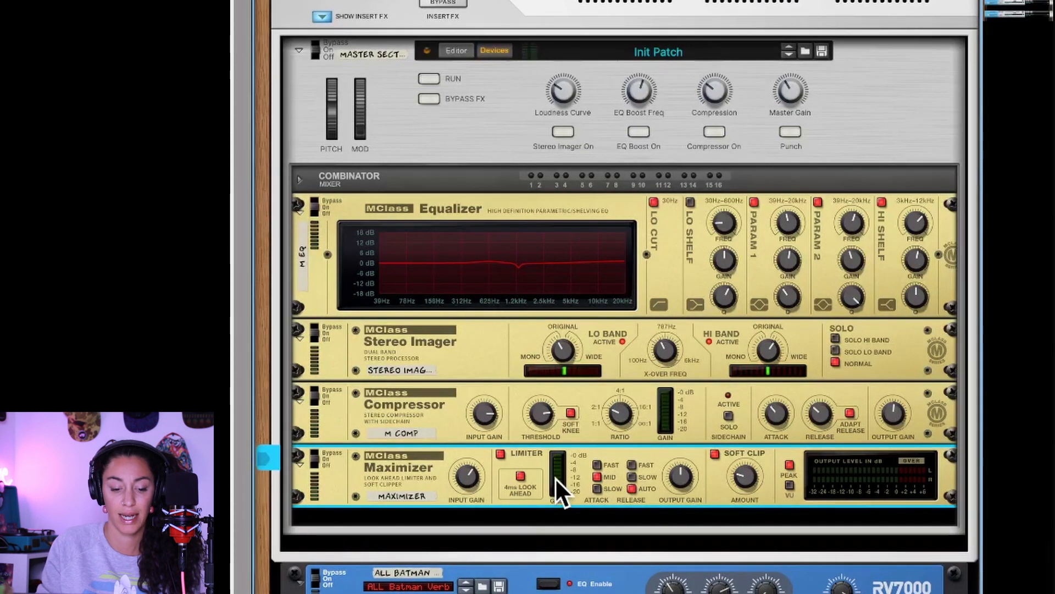
pyautogui.press('space')
pyautogui.moveTo(469, 474); pyautogui.dragTo(472, 483)
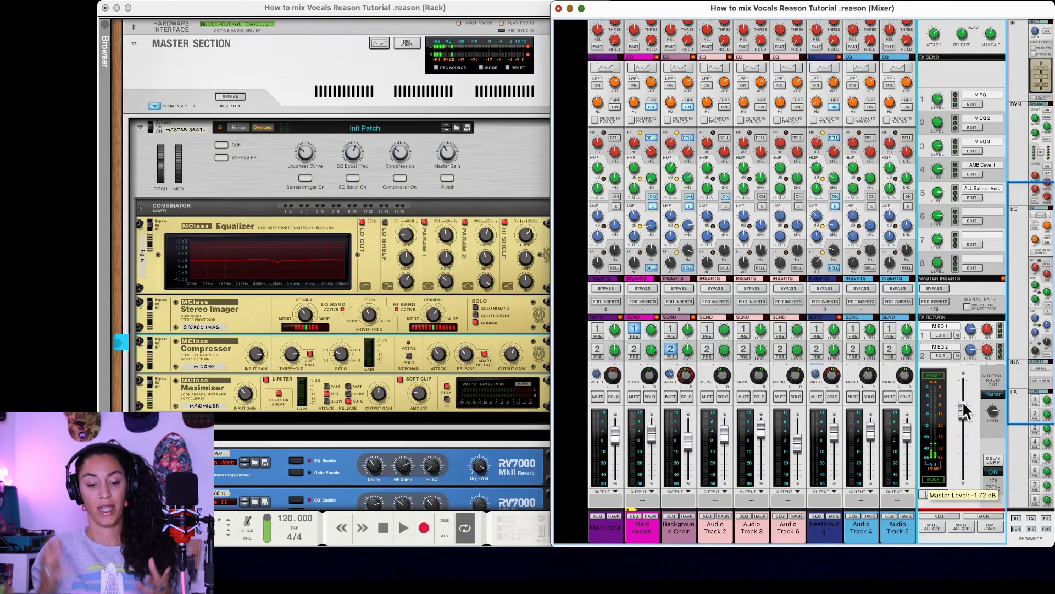
# - Play back the complete mix through the master effects chain and stop it
pyautogui.click(383, 530)
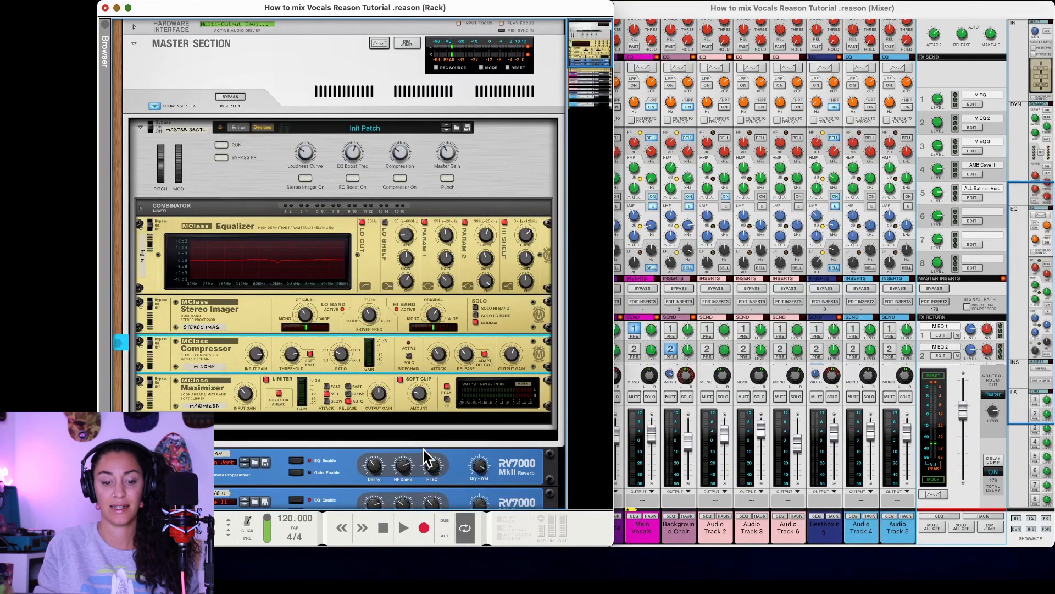
pyautogui.press('space')
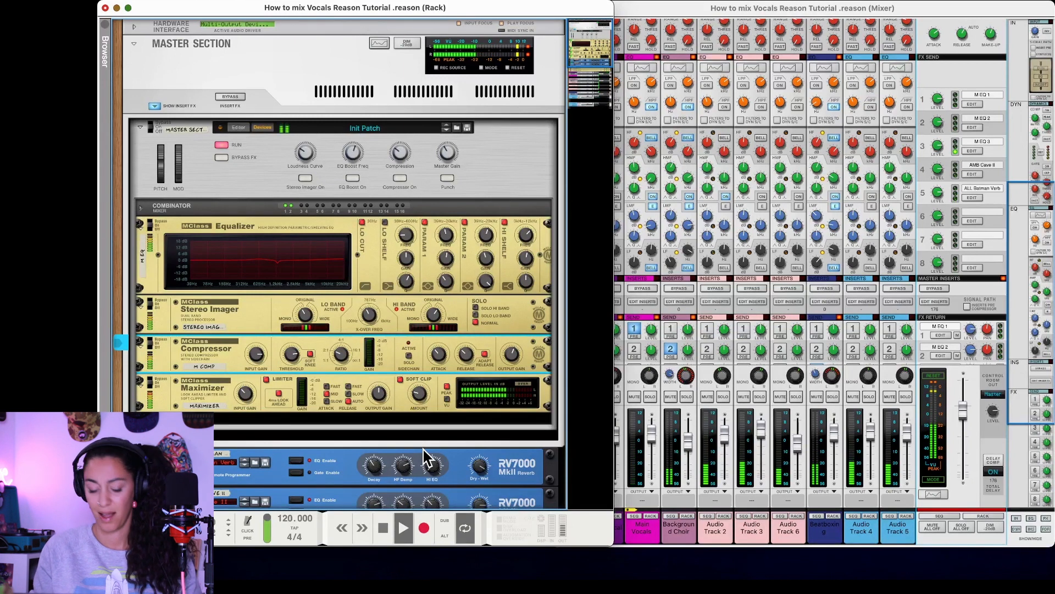
pyautogui.press('space')
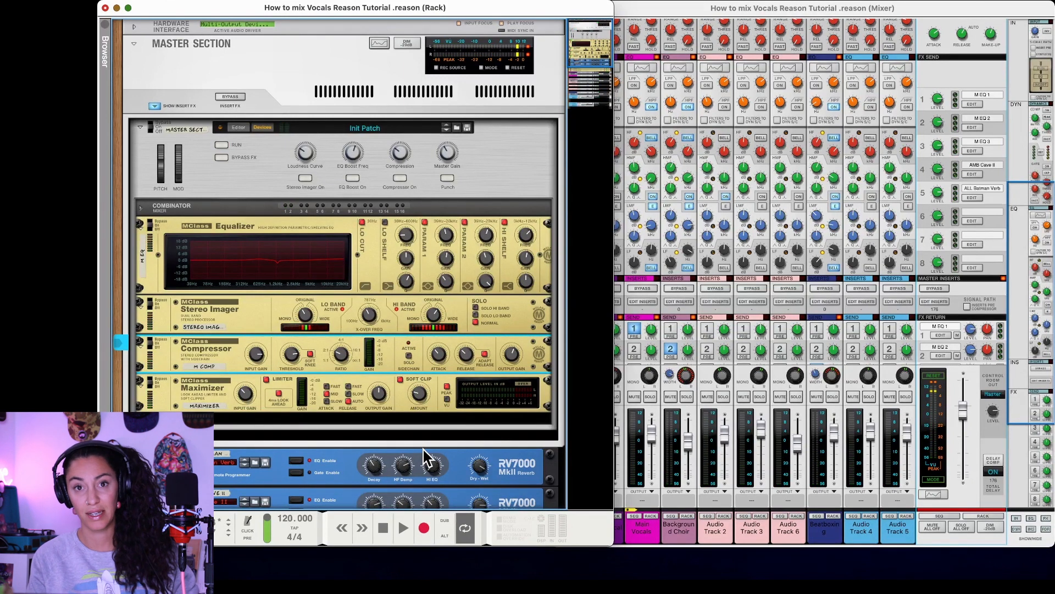